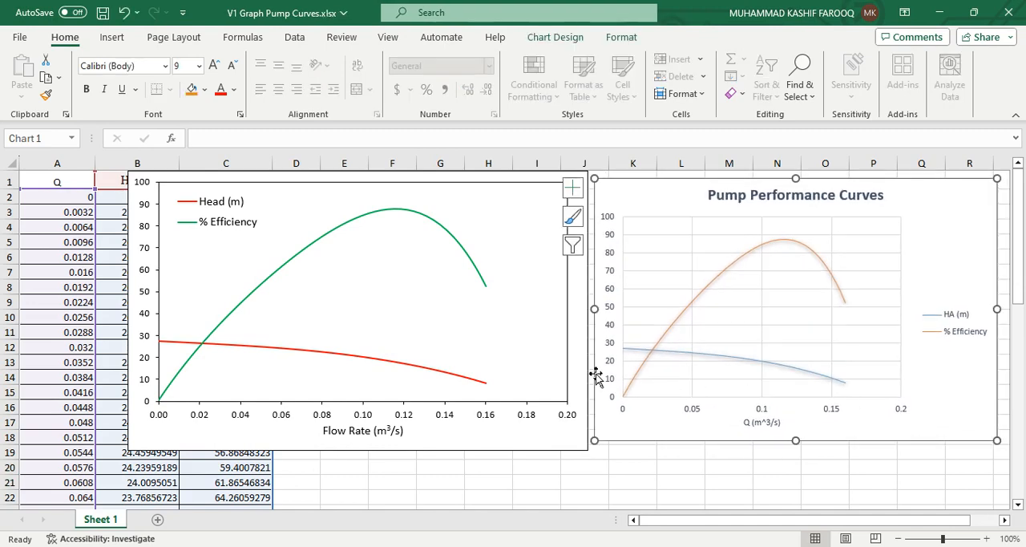
Delete the chart with the red head and green efficiency curves that overlaps the data table
left_click(670, 482)
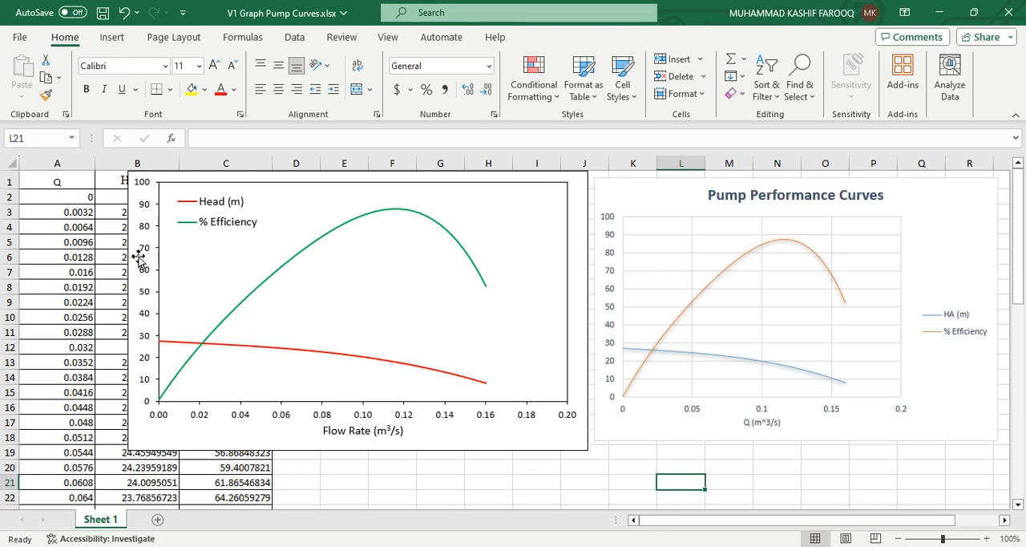
left_click(509, 439)
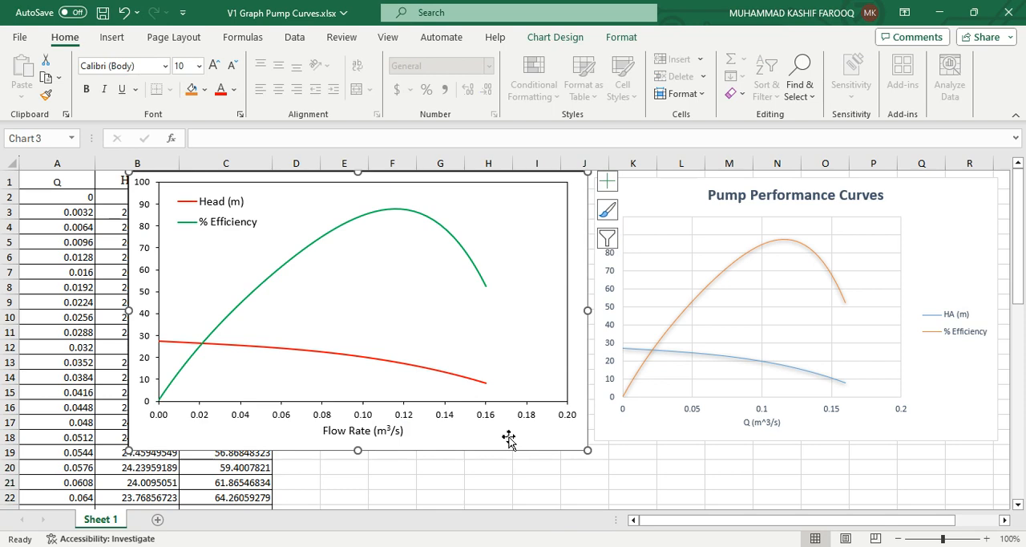
key("Delete")
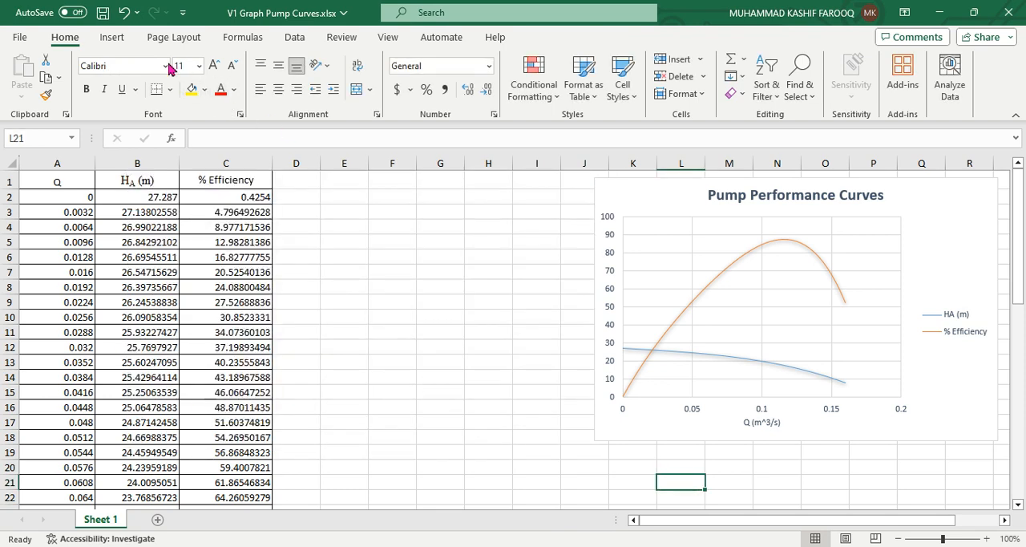
Insert an empty Scatter with Smooth Lines chart and place it beside the data table, starting near row 1
left_click(113, 38)
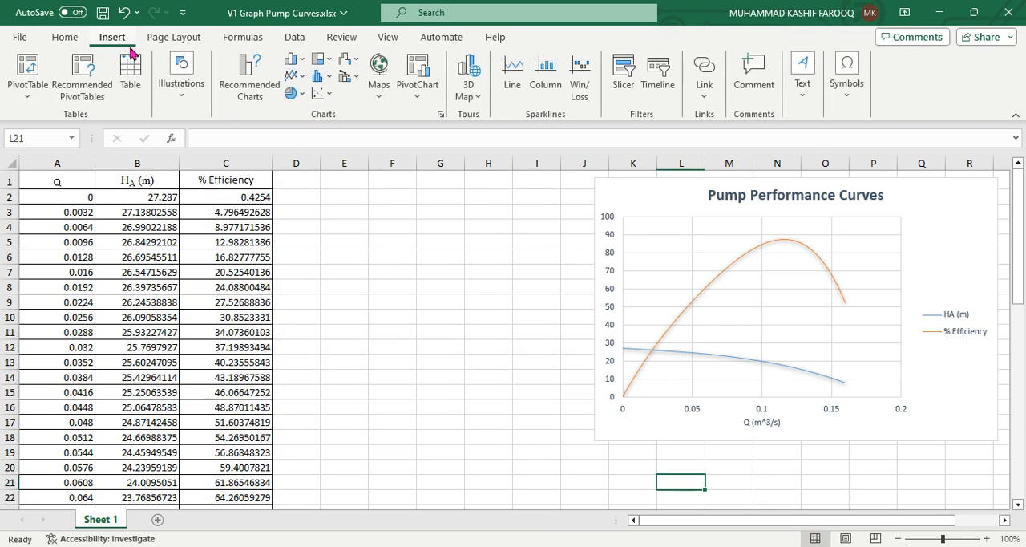
left_click(327, 94)
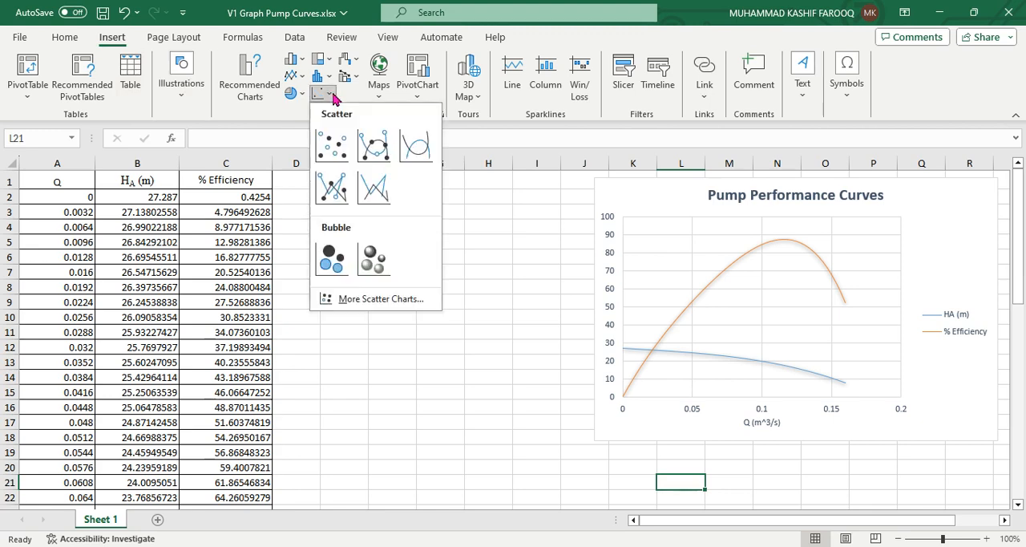
left_click(409, 150)
left_click_drag(494, 323, 463, 259)
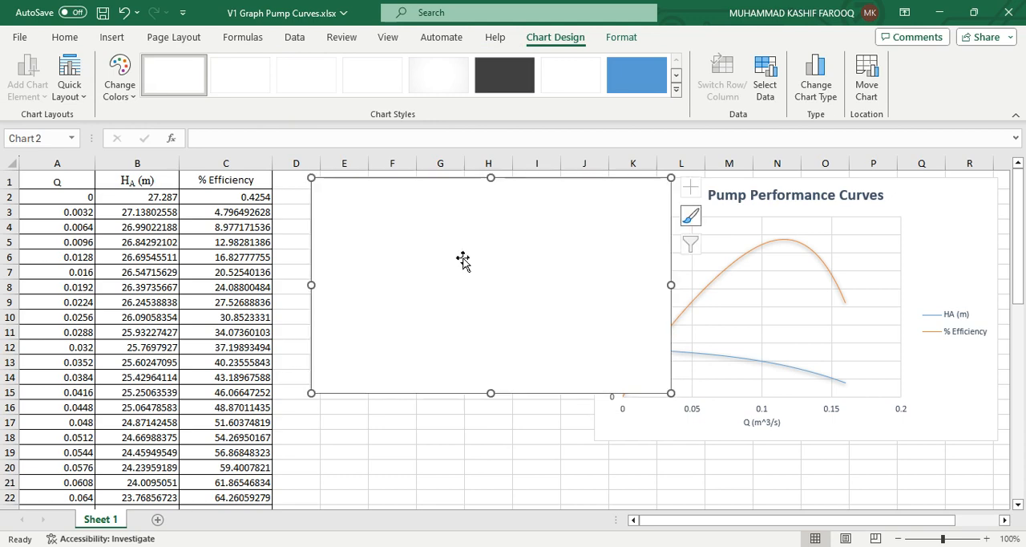
Add a series named "Head (m)" to the empty chart, with the flow values in A2:A52 as its X values
right_click(463, 259)
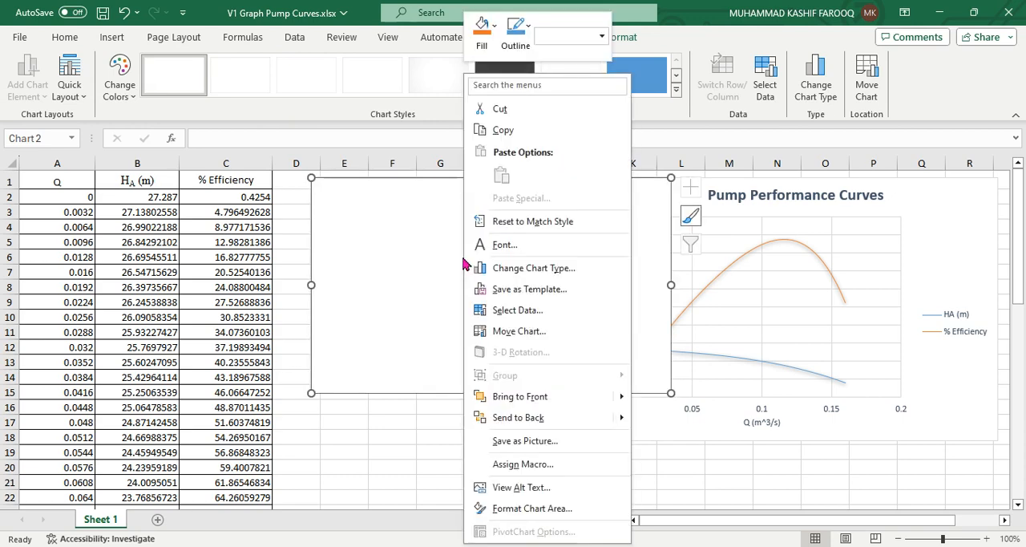
left_click(542, 317)
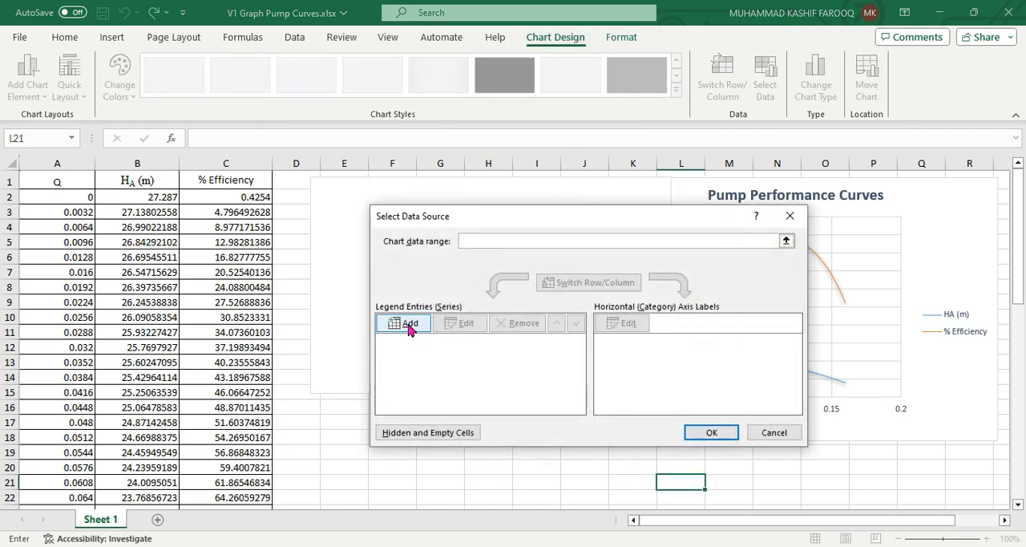
left_click(409, 326)
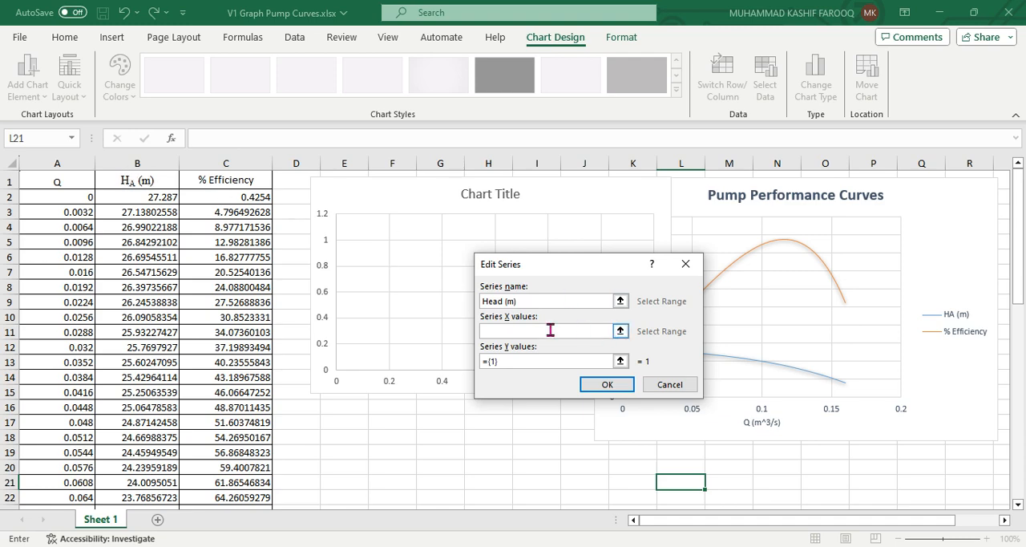
left_click(551, 330)
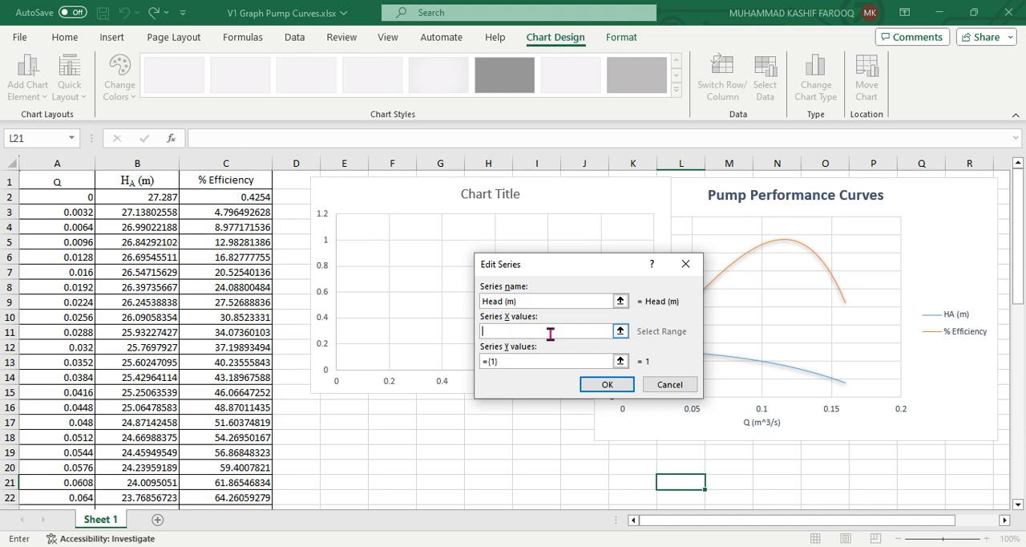
left_click(620, 331)
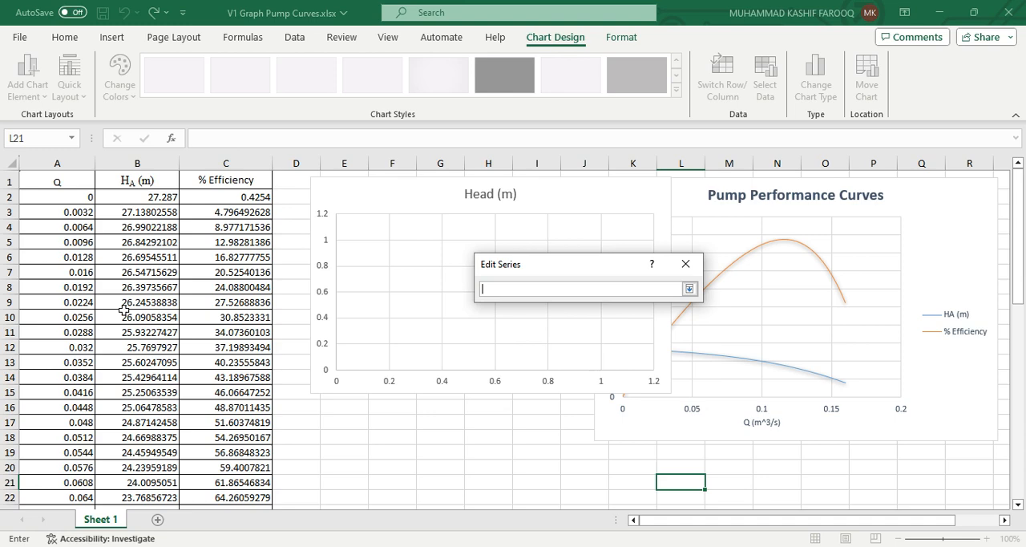
left_click(42, 199)
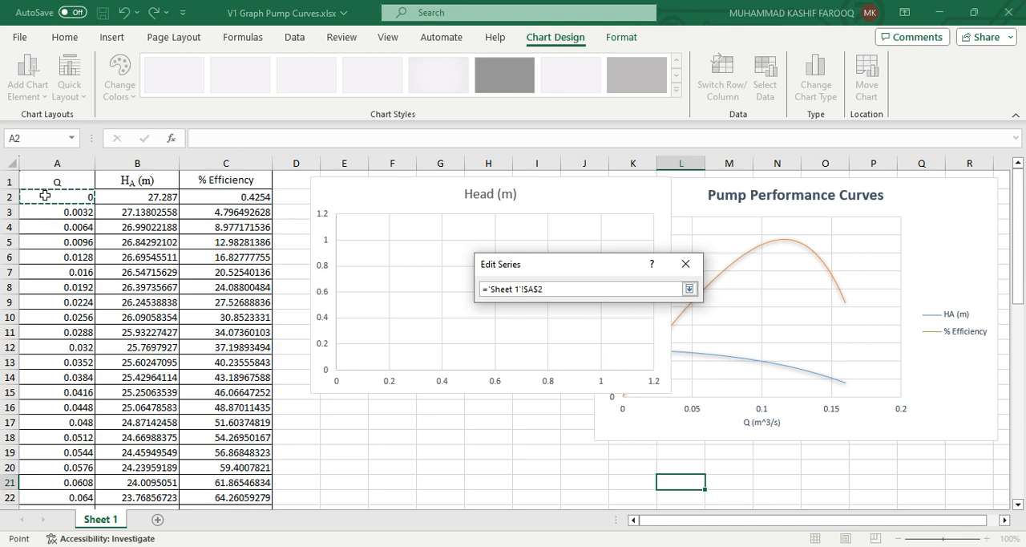
mouse_move(45, 194)
left_mouse_down()
mouse_move(35, 433)
mouse_move(56, 200)
left_mouse_up()
left_click_drag(56, 200, 56, 199)
key("ctrl+shift+Down")
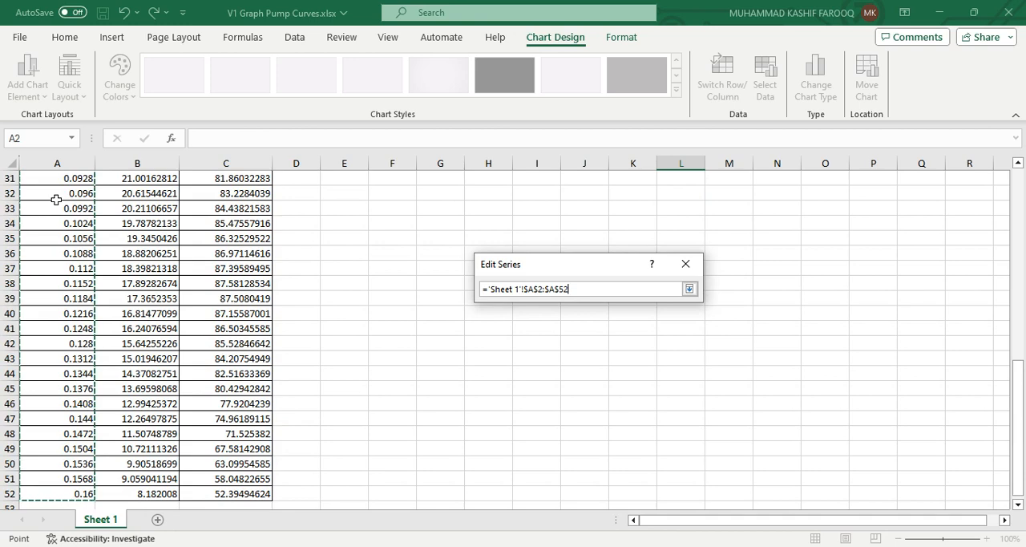
left_click(689, 289)
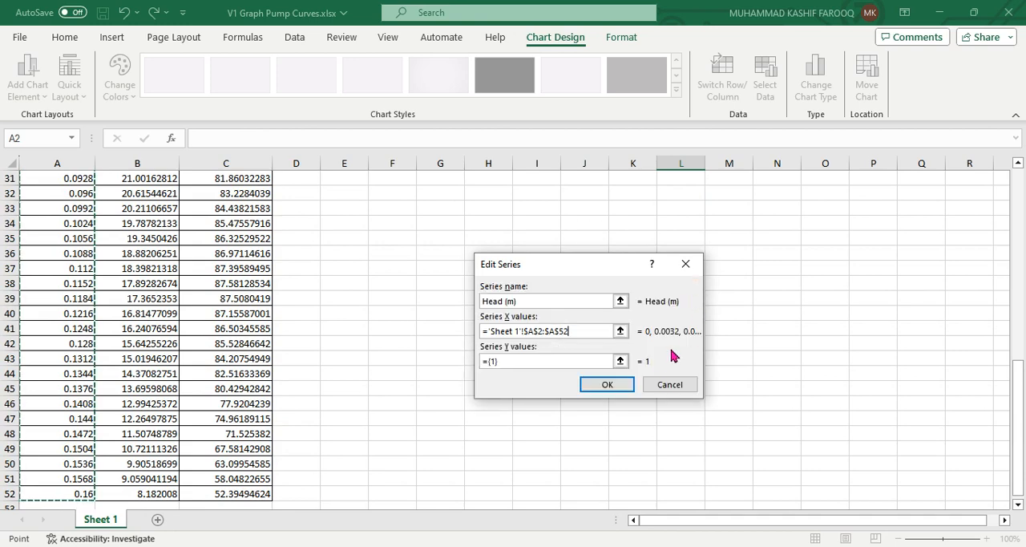
Set the Head (m) series' Y values to B2:B52 and apply the data source to the chart
left_click_drag(1018, 393, 1019, 202)
left_click(620, 361)
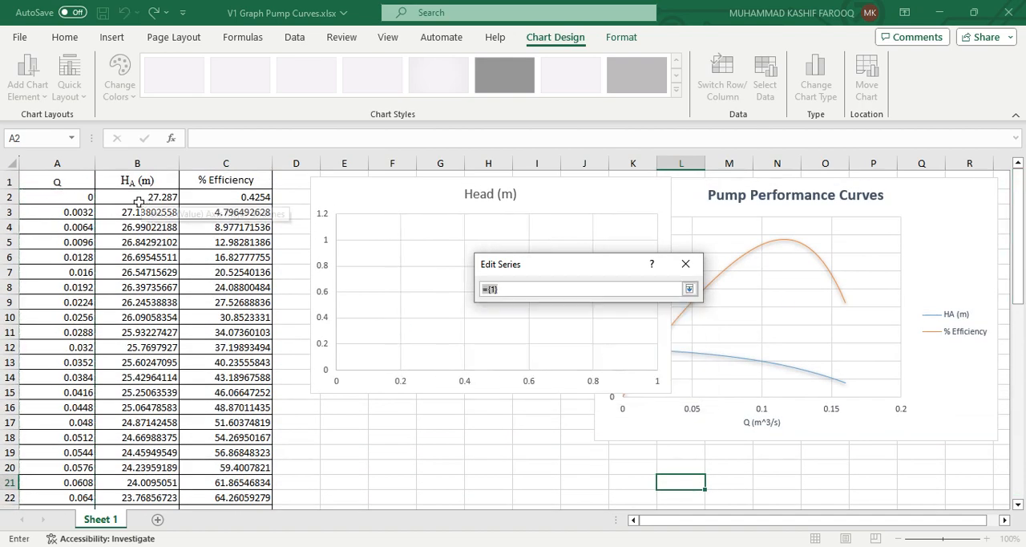
left_click(164, 196)
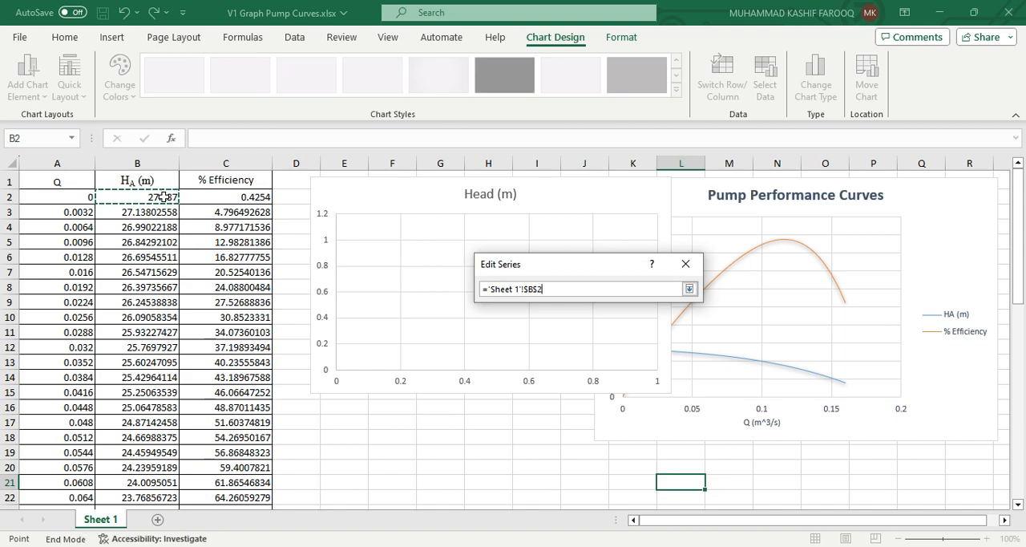
key("ctrl+shift+Down")
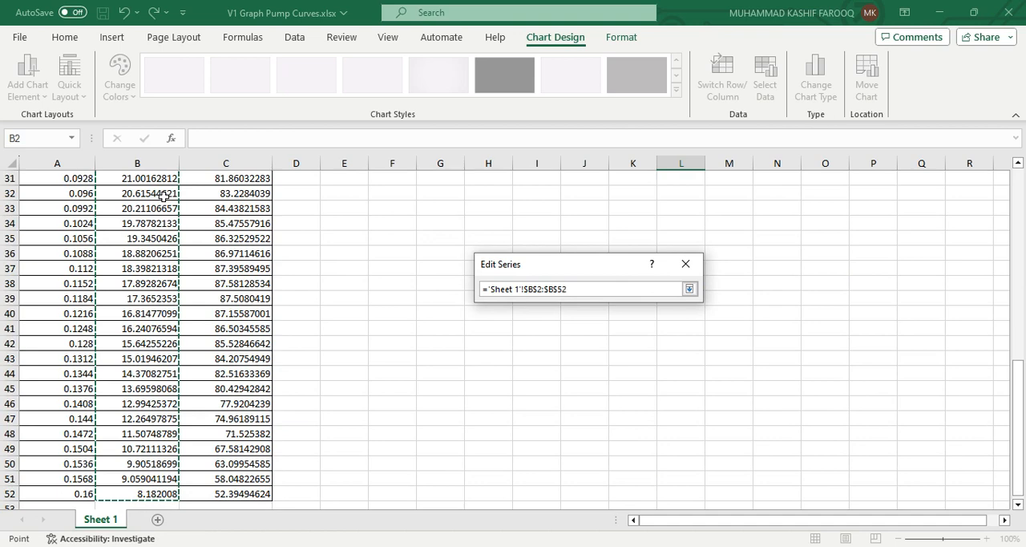
left_click(688, 288)
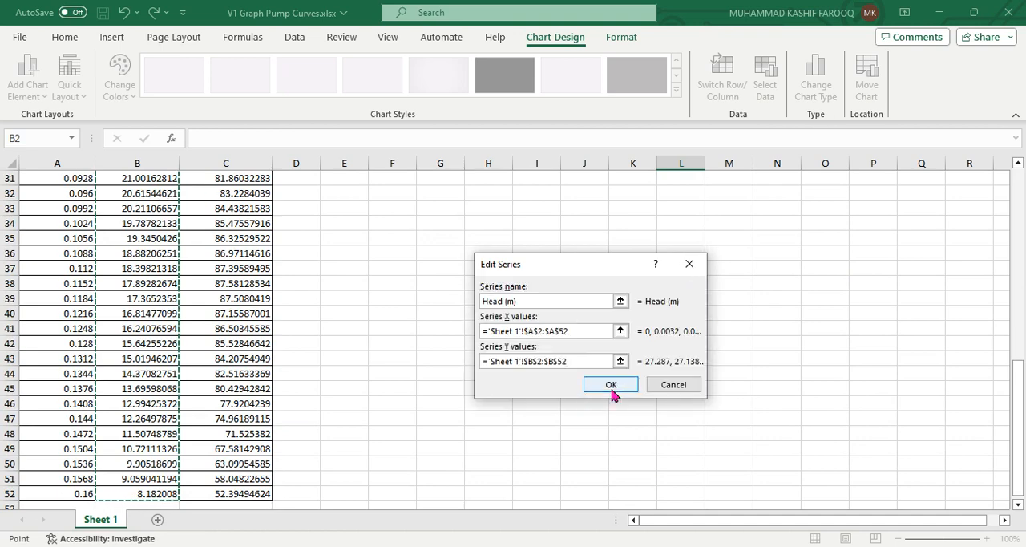
left_click(612, 388)
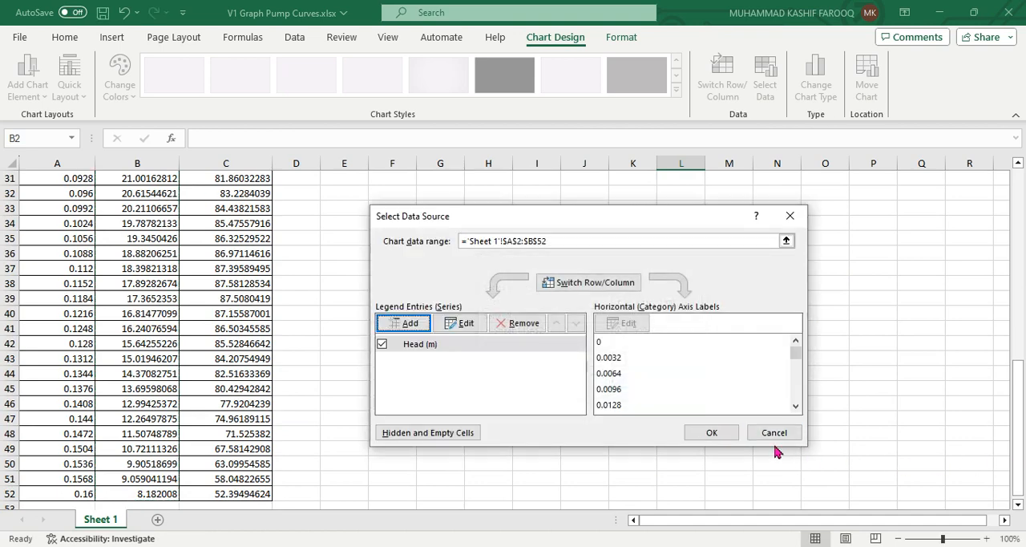
left_click(724, 437)
left_click_drag(1019, 449, 1023, 247)
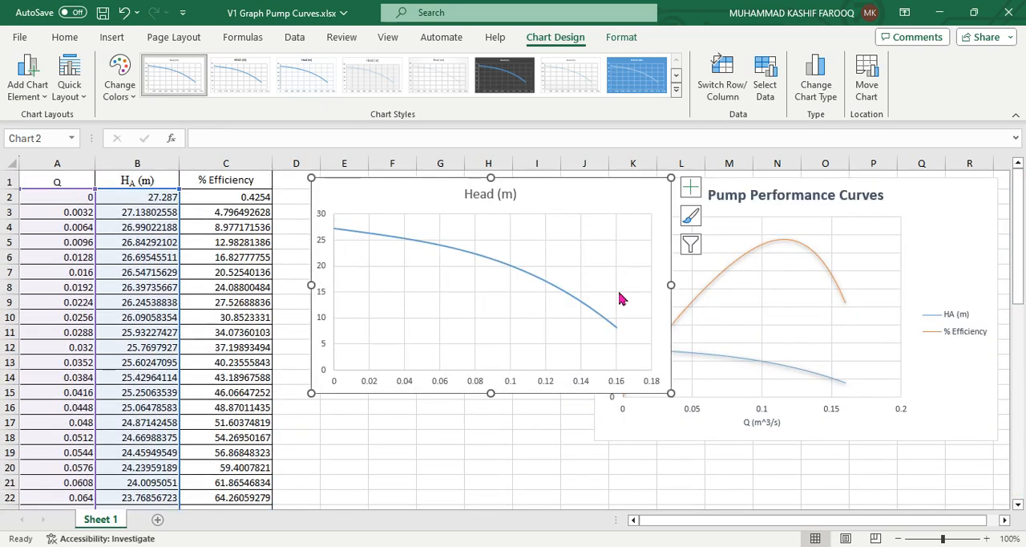
Add a second series to the Head (m) chart, taking its name from the % Efficiency header in C1
left_click(441, 422)
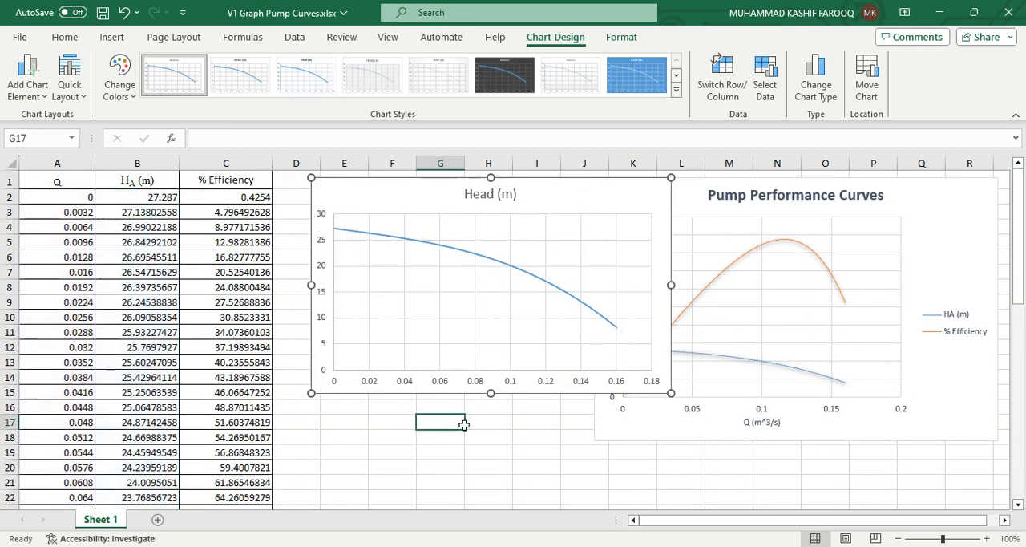
left_click(544, 205)
right_click(544, 202)
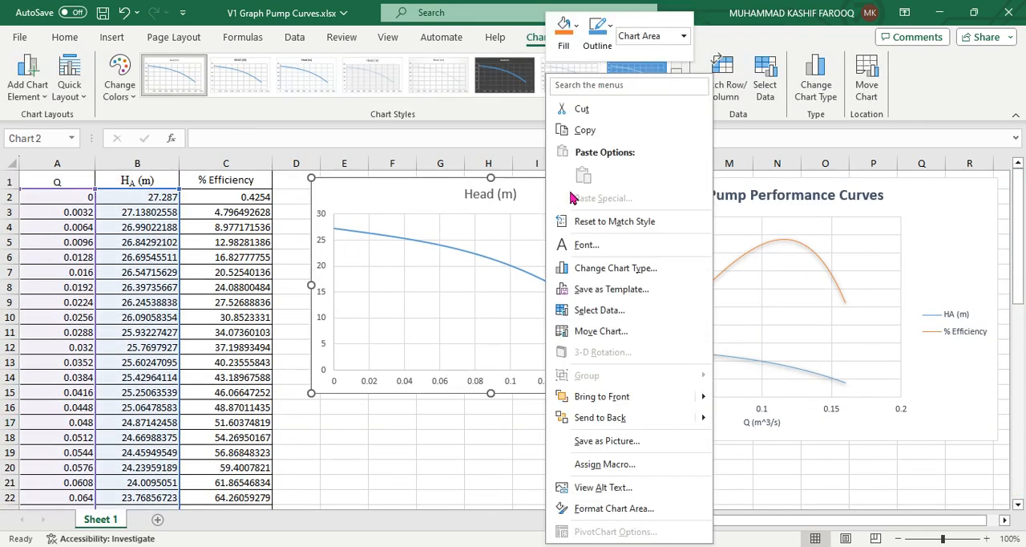
left_click(600, 310)
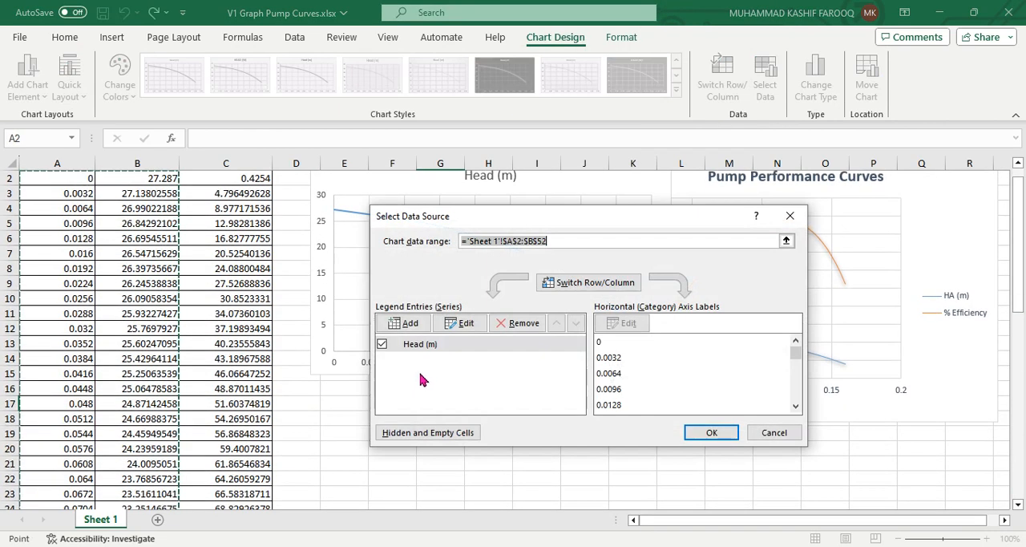
left_click(420, 325)
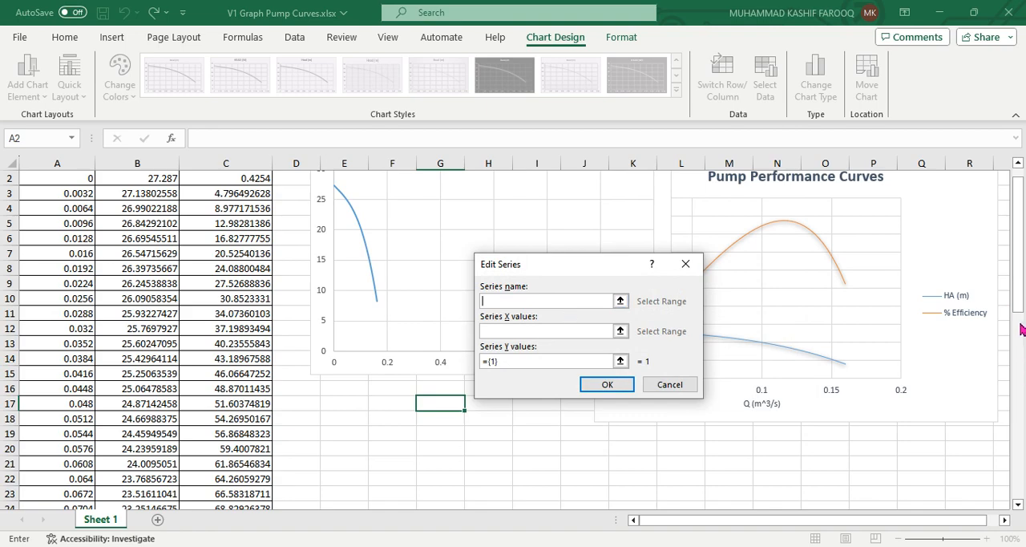
left_click_drag(1020, 297, 1021, 244)
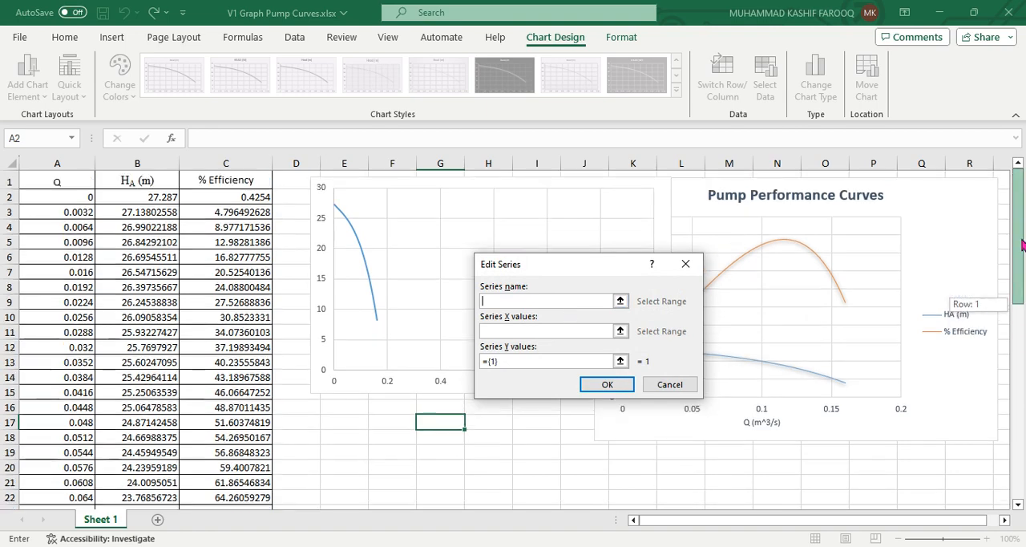
left_click(235, 182)
Set the % Efficiency series' X values to the flow values in A2:A52
left_click(537, 330)
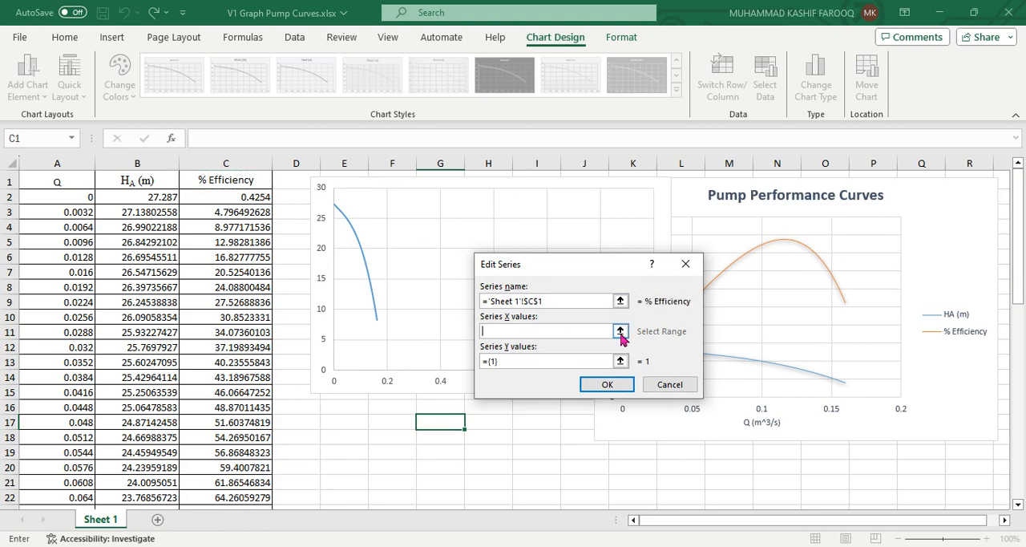
left_click(622, 334)
left_click(56, 198)
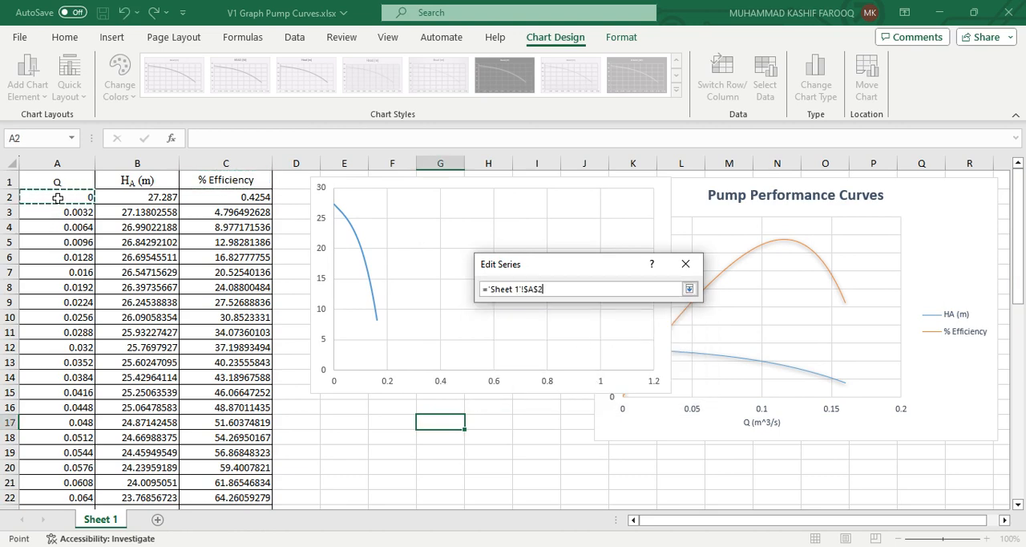
key("End")
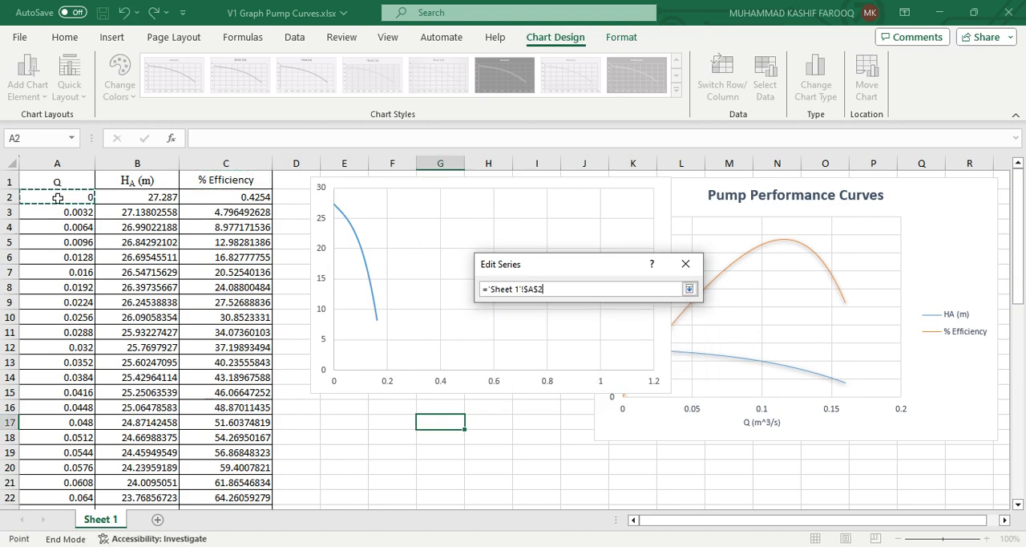
key("shift+Down")
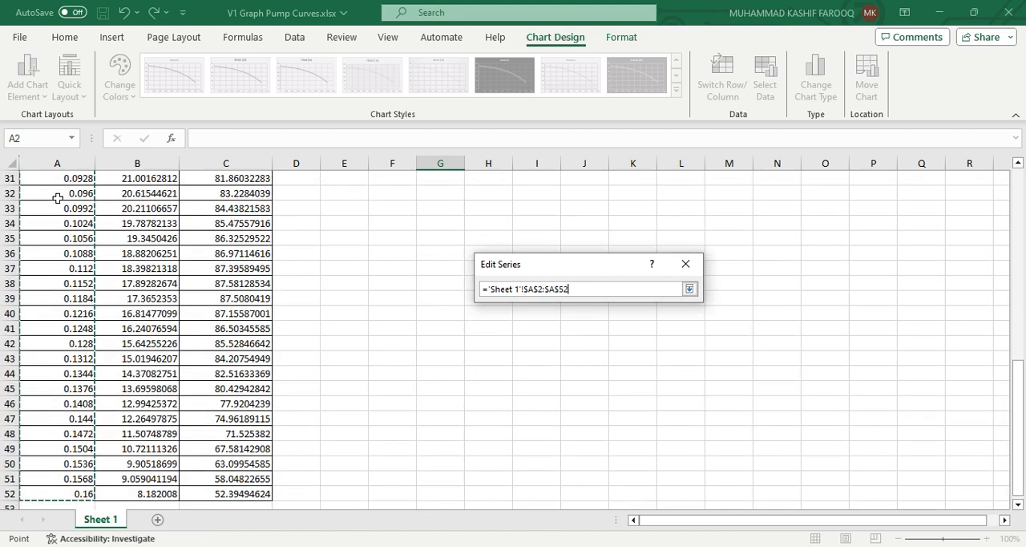
left_click(689, 289)
left_click_drag(1017, 441, 1012, 248)
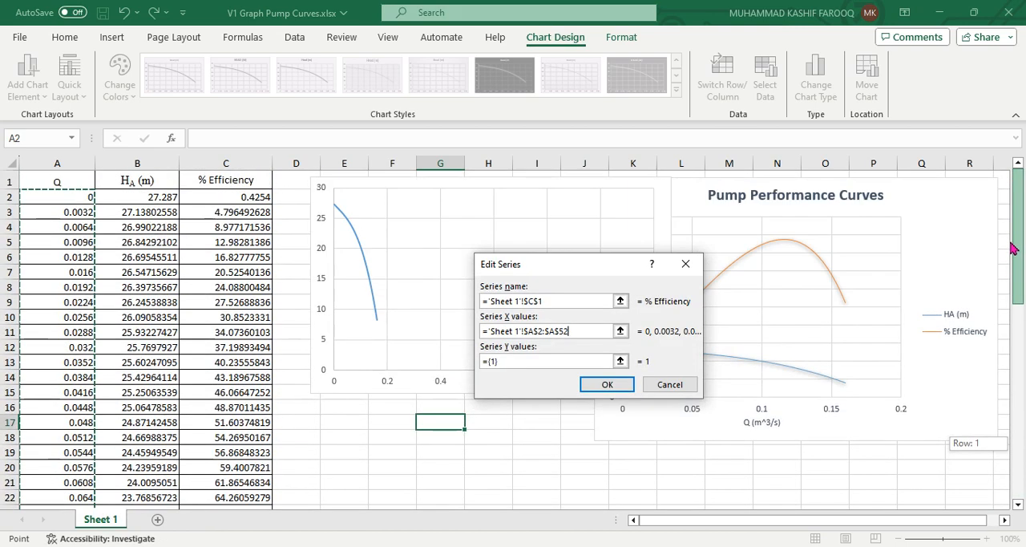
Set the % Efficiency series' Y values to C2:C52 and apply the two-series data source to the chart
left_click(620, 361)
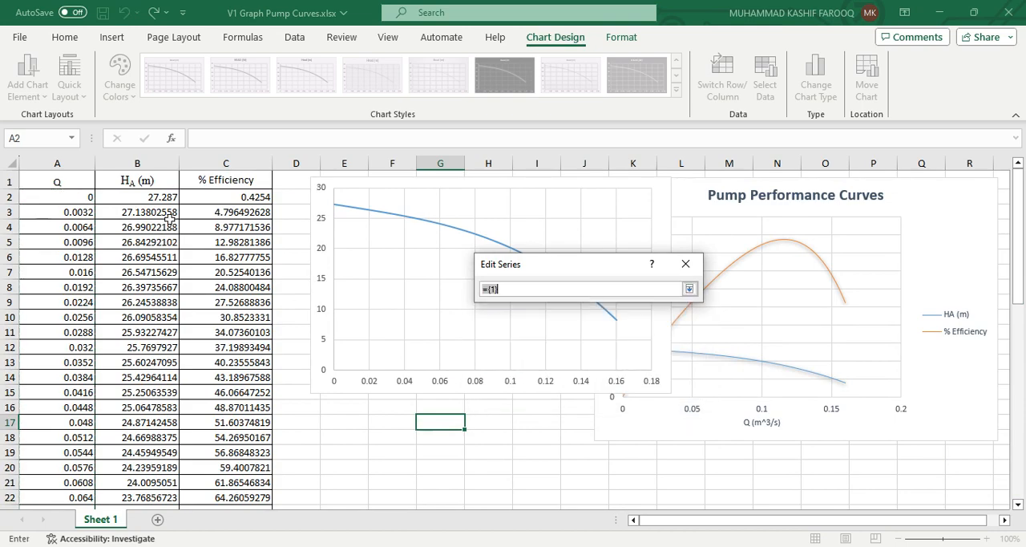
left_click(254, 199)
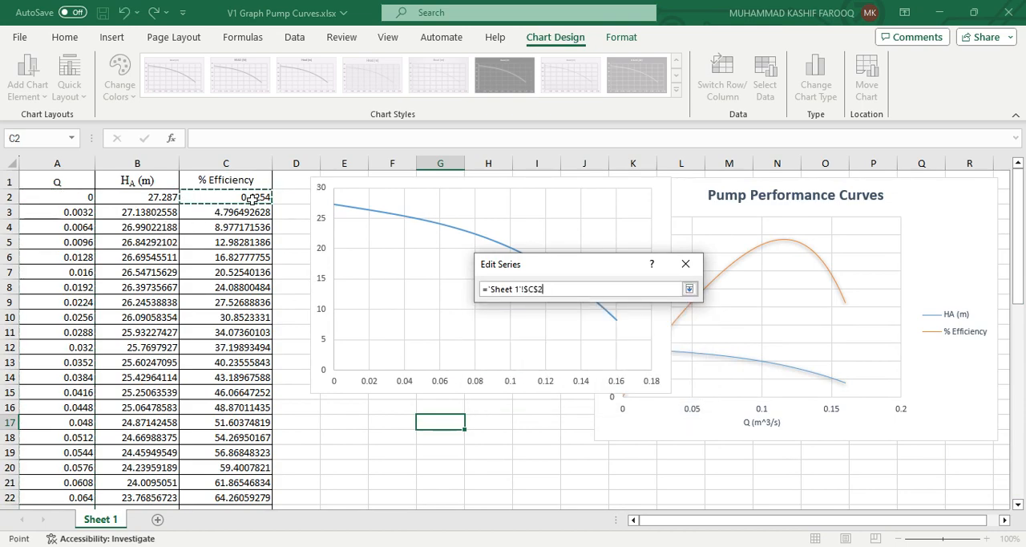
key("ctrl+shift+Down")
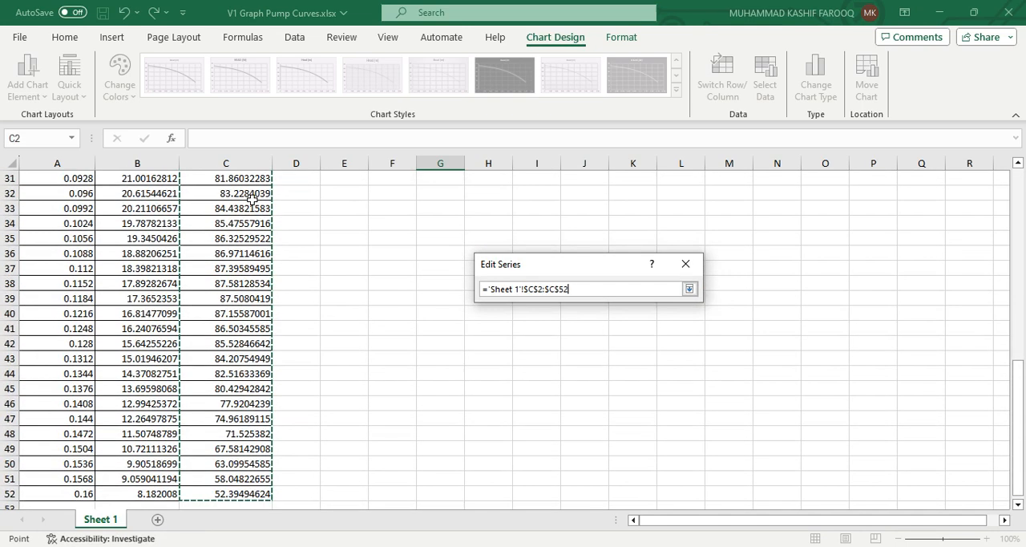
left_click(689, 289)
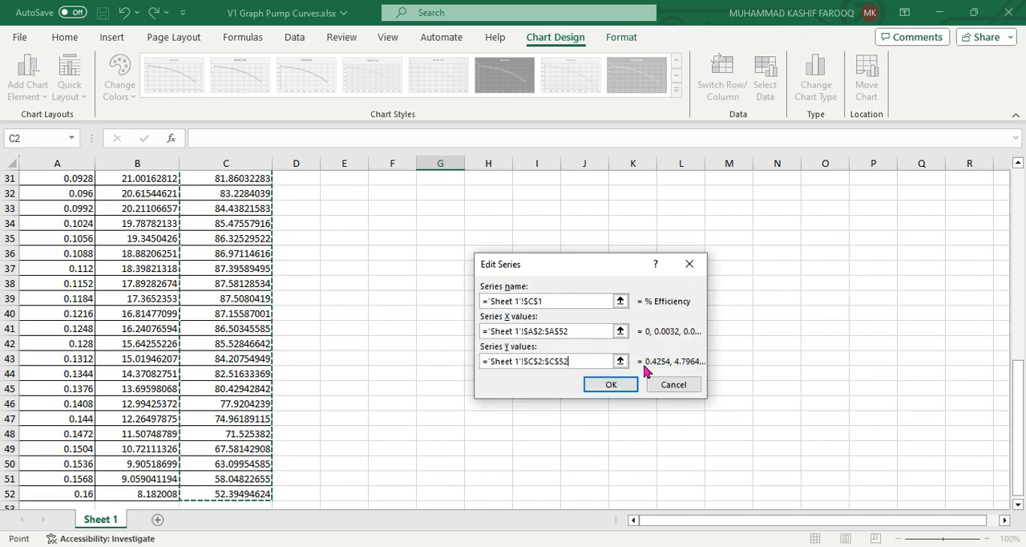
left_click(636, 386)
left_click(722, 431)
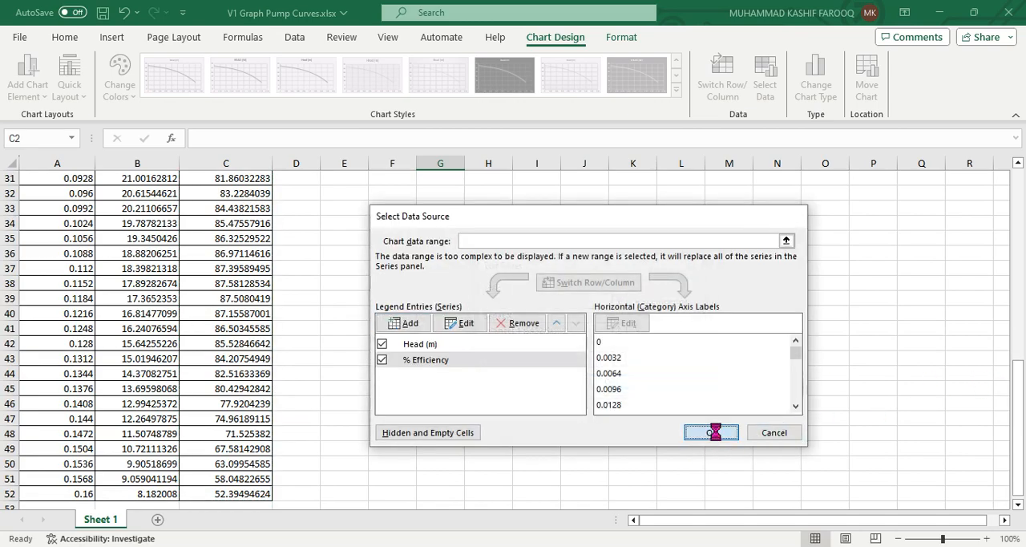
Return to the top of the sheet and move the new chart off the existing Pump Performance Curves chart
left_click_drag(1020, 429, 1020, 201)
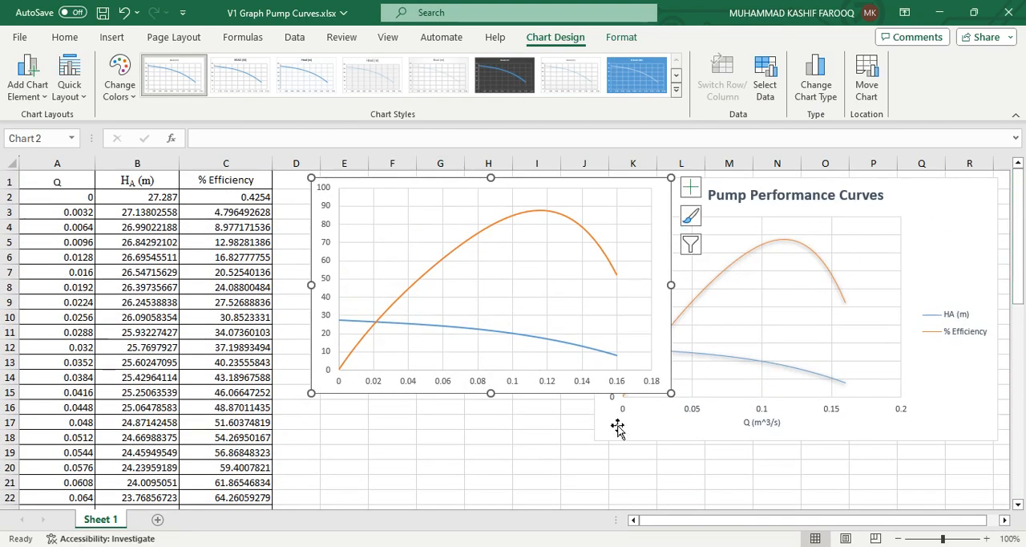
left_click_drag(653, 345, 458, 359)
left_click(511, 360)
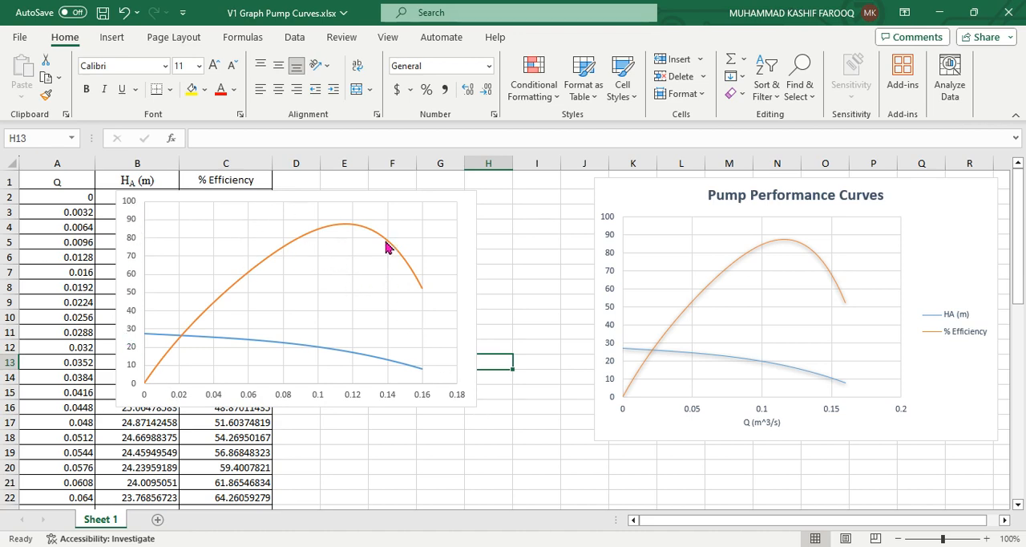
Add axis titles to the new two-series chart
left_click(463, 272)
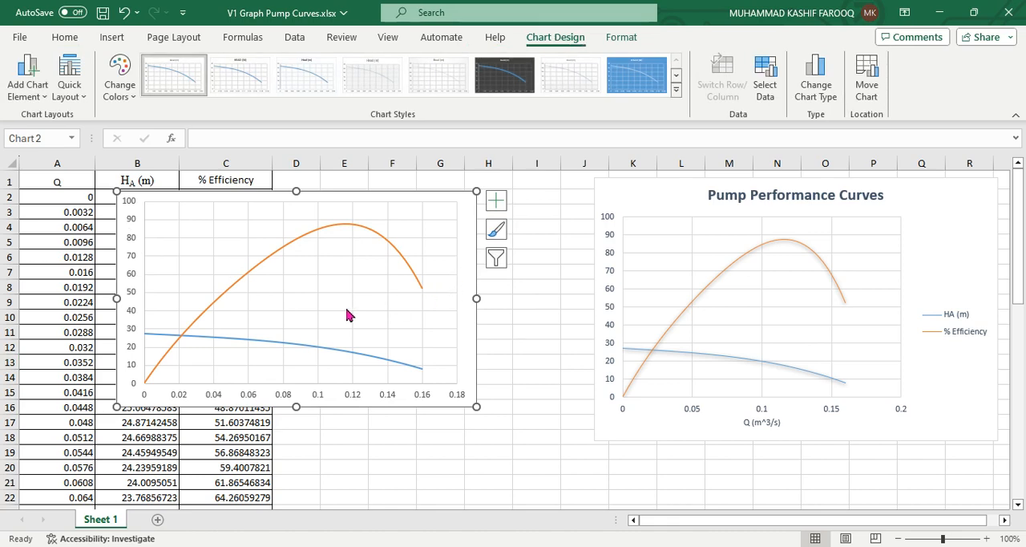
left_click(501, 206)
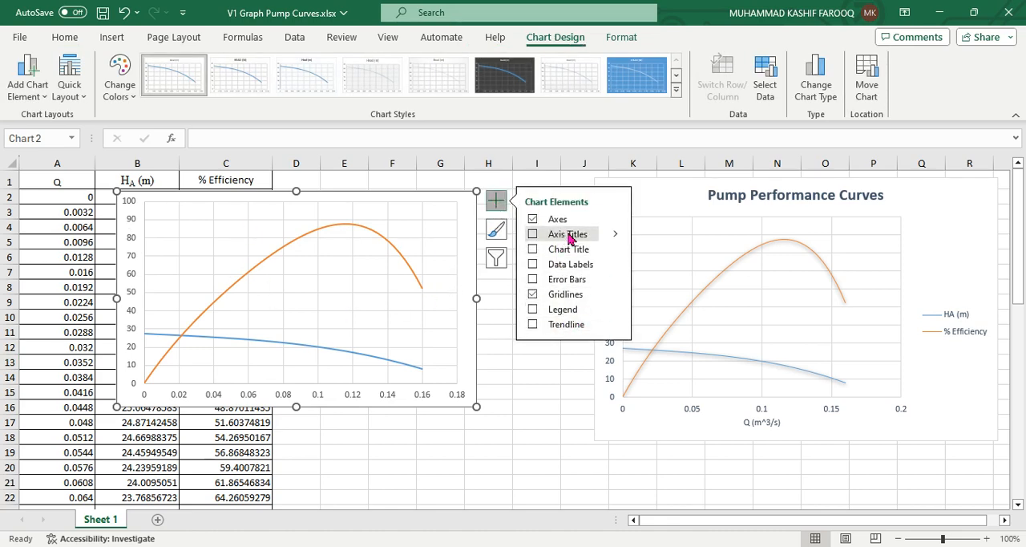
left_click(321, 389)
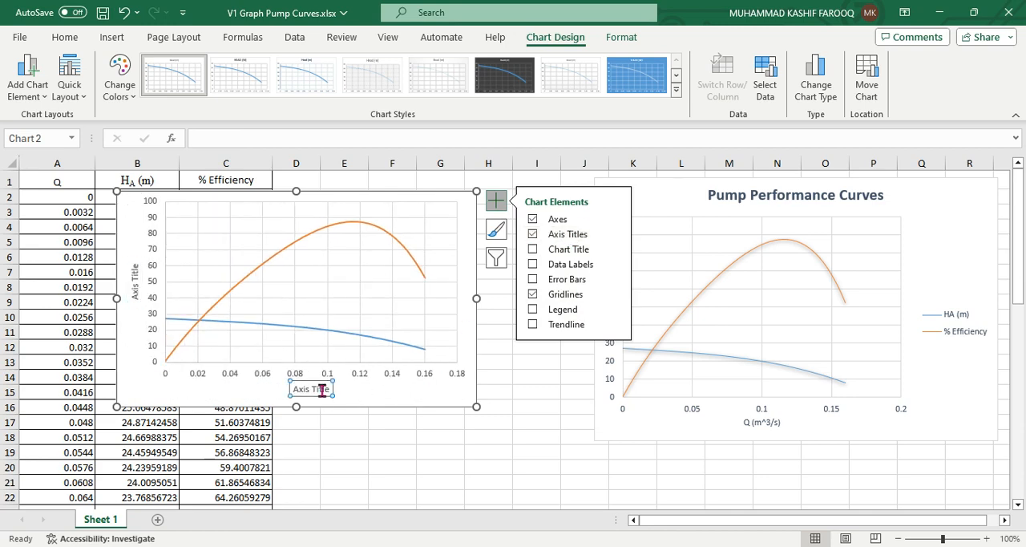
Replace the horizontal axis title's placeholder text with "Flow Rate (m3/s)"
left_click_drag(302, 390, 329, 387)
key("ctrl+z")
double_click(325, 390)
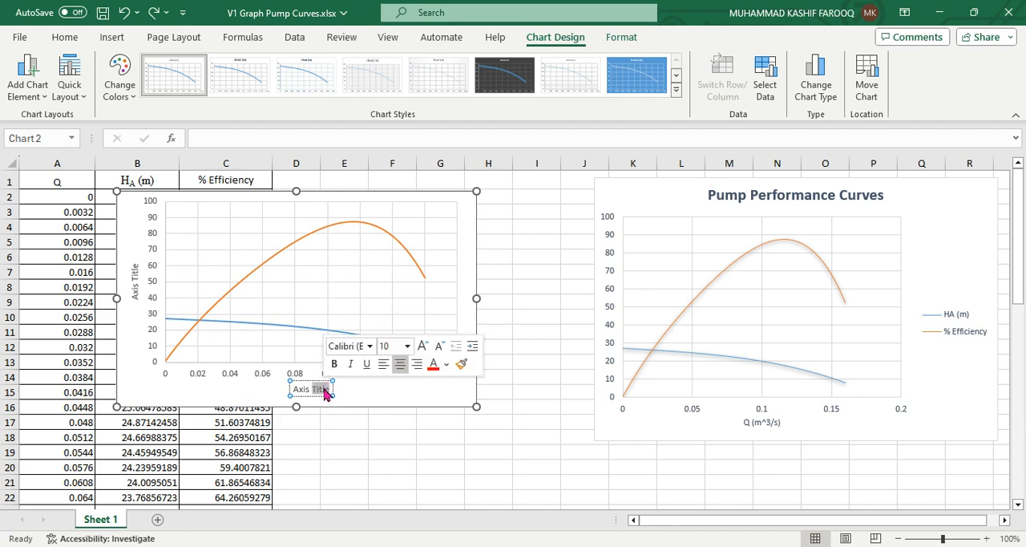
key("BackSpace")
key("BackSpace")
key("BackSpace")
key("BackSpace")
key("BackSpace")
key("BackSpace")
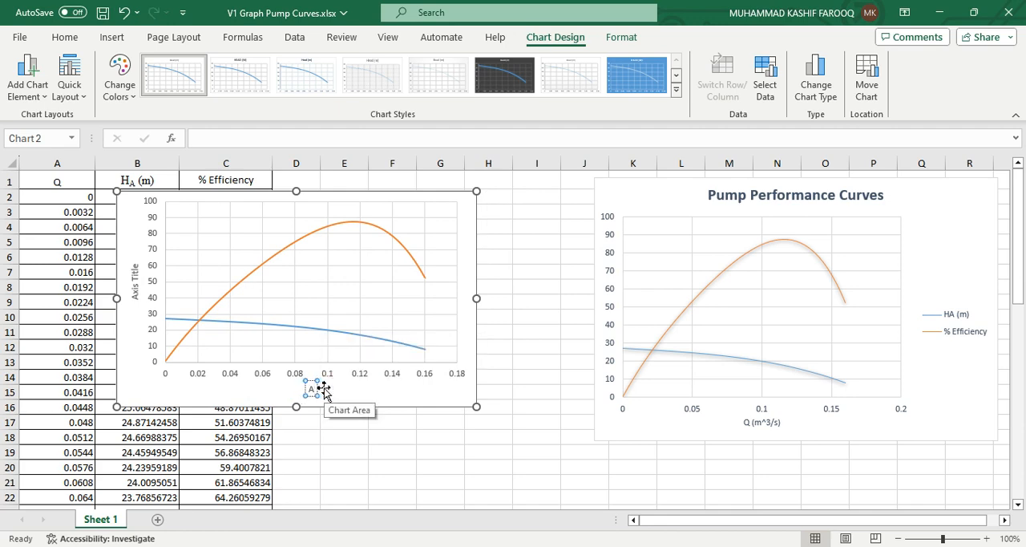
type("Flow R")
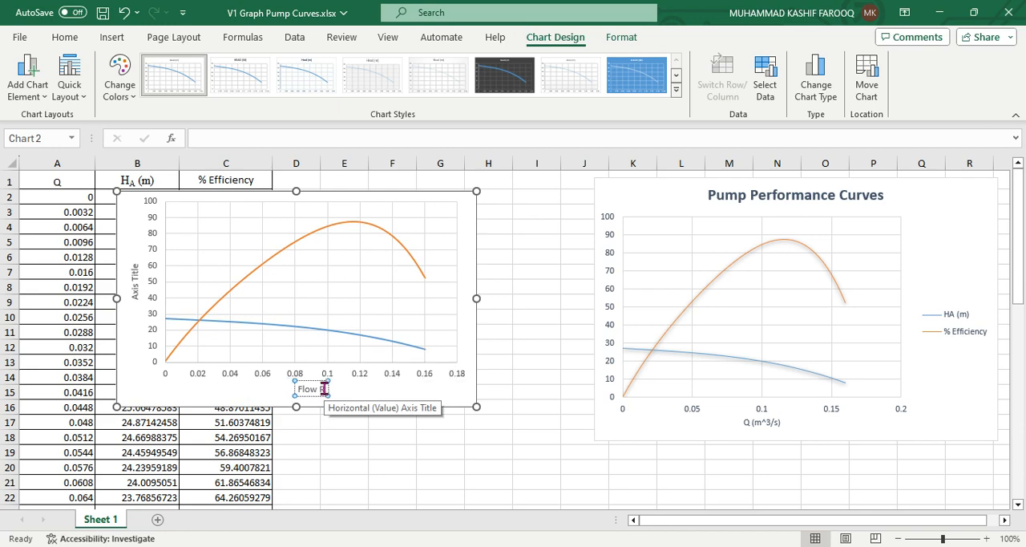
type("ate (")
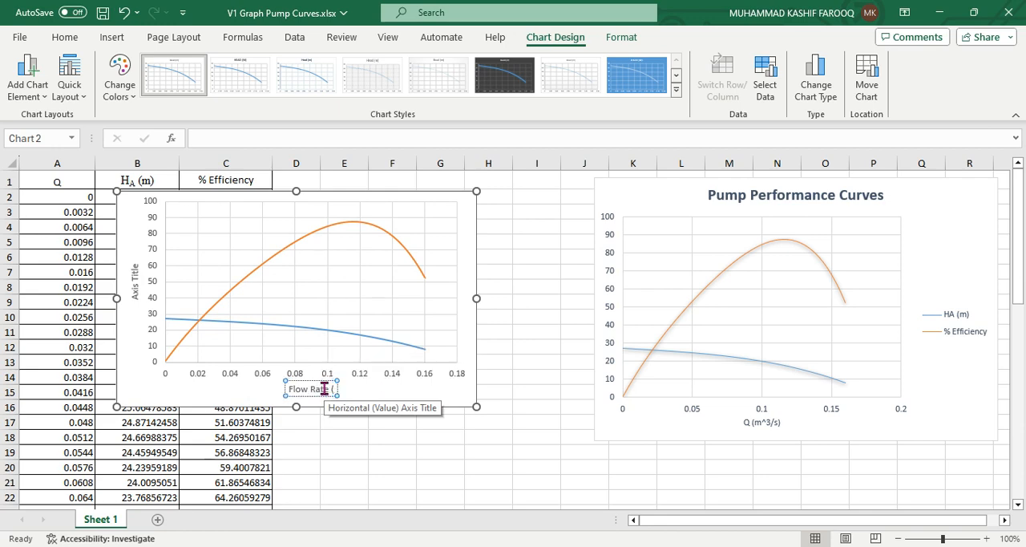
type("m3")
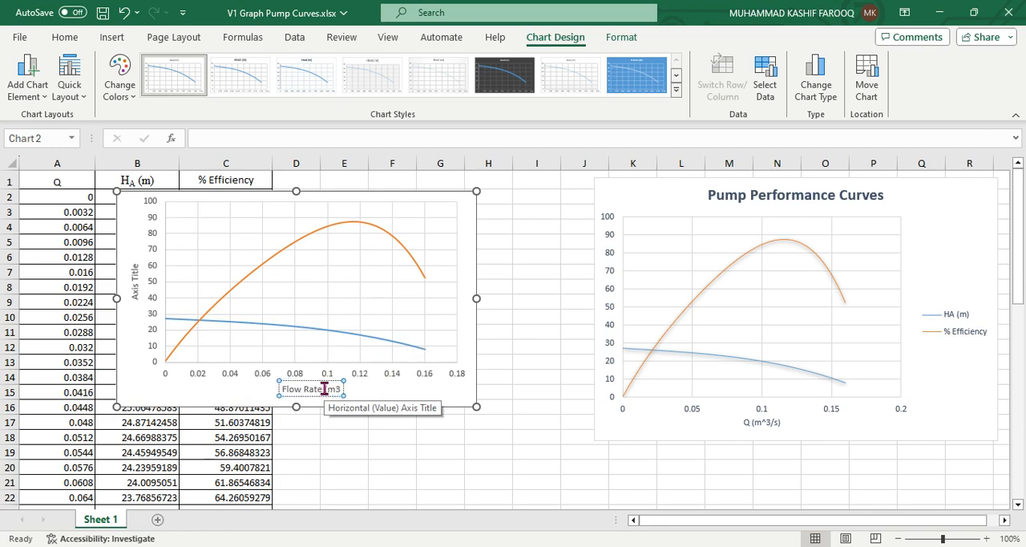
type("/s)")
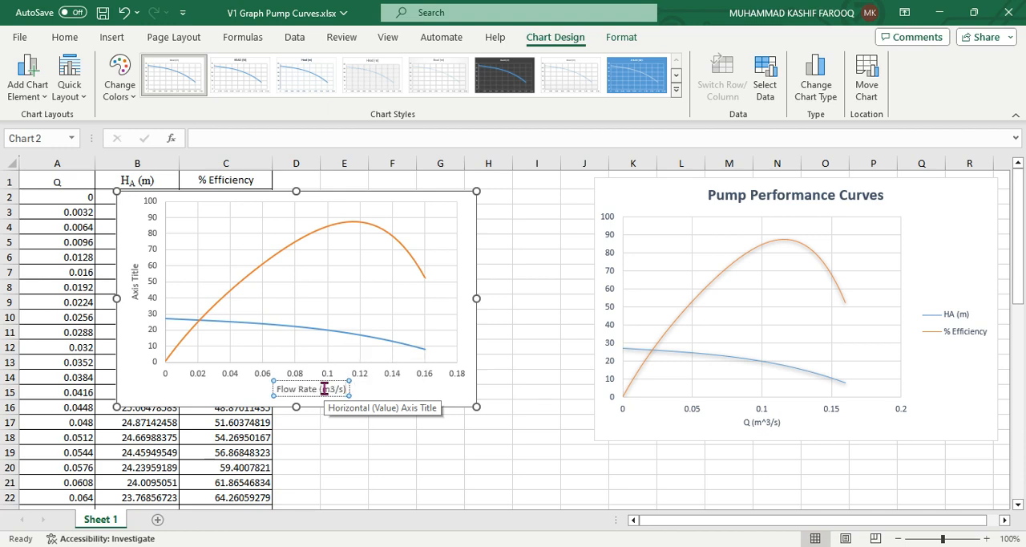
left_click(389, 446)
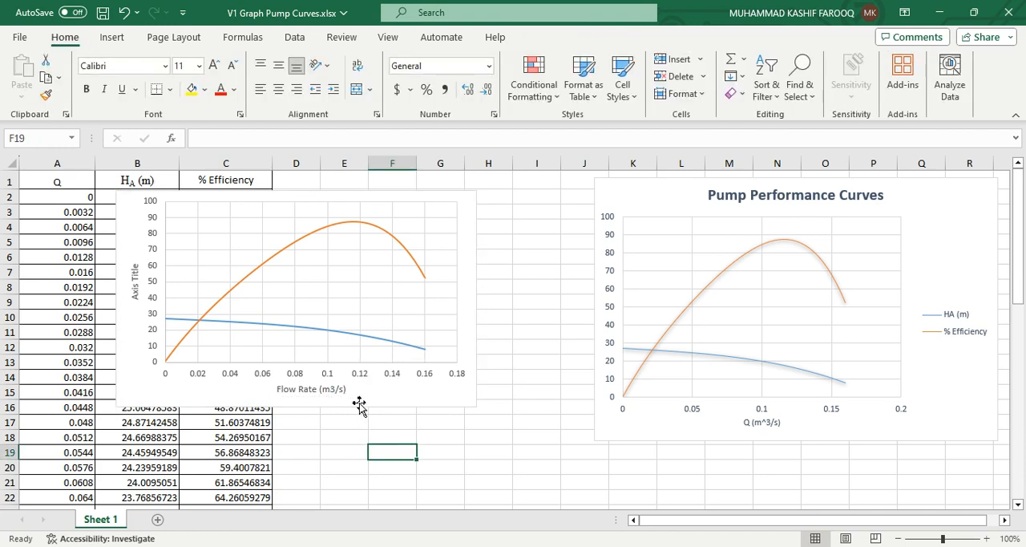
Move the new chart clear of columns A and B and enlarge it to reach row 20 and column J
left_click(414, 394)
left_click_drag(414, 394, 478, 407)
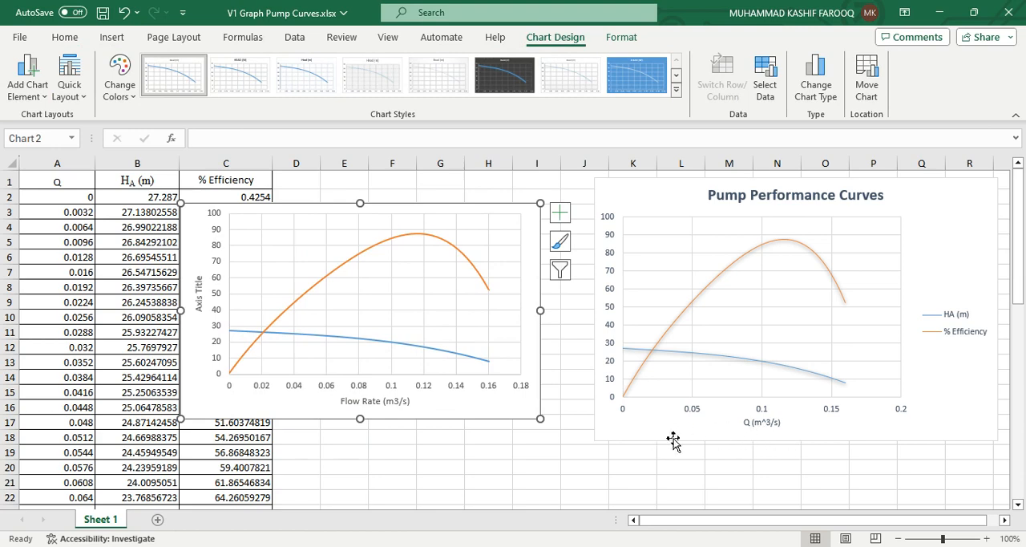
double_click(396, 404)
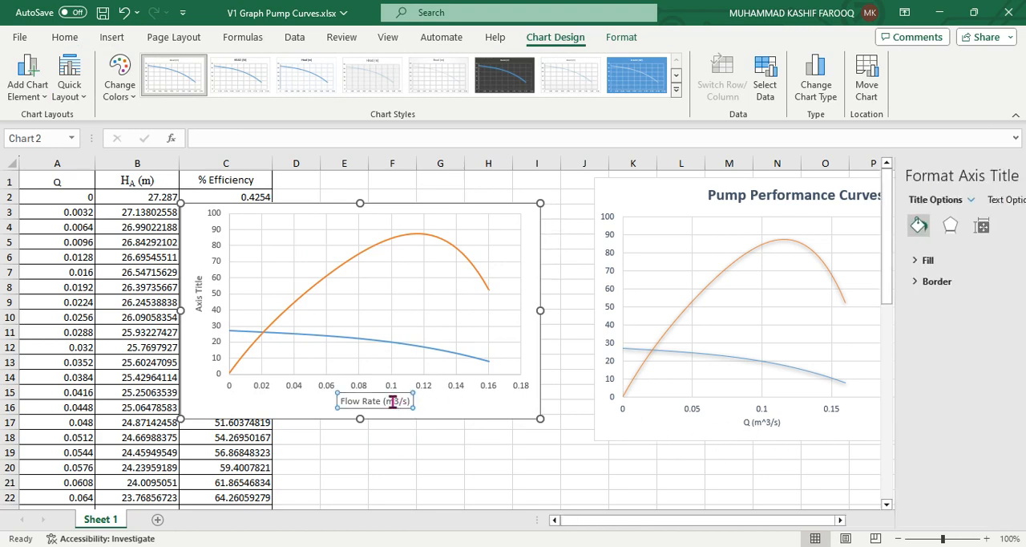
left_click_drag(540, 418, 591, 470)
Format the 3 in the "Flow Rate (m3/s)" axis title as superscript and close the formatting pane
left_click(423, 452)
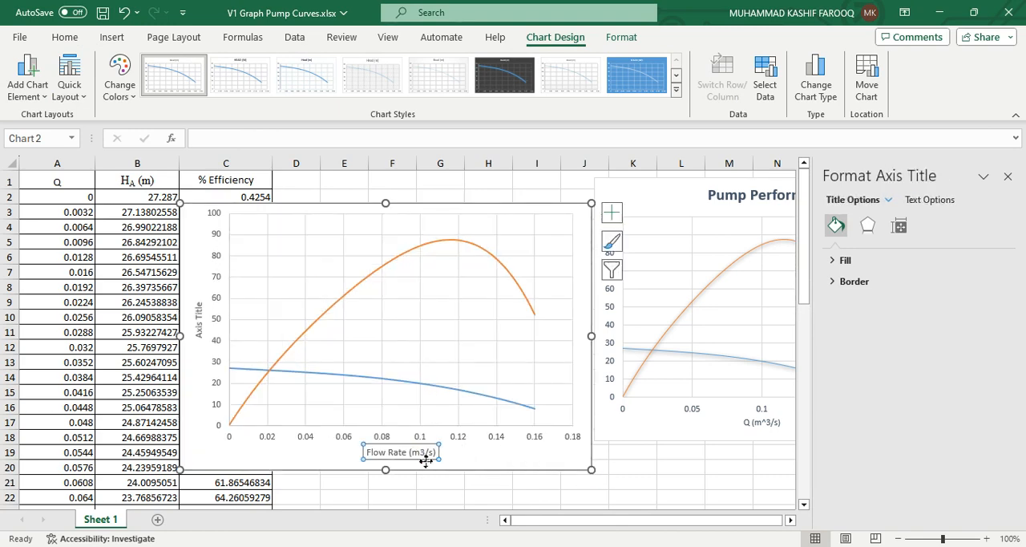
left_click(423, 453)
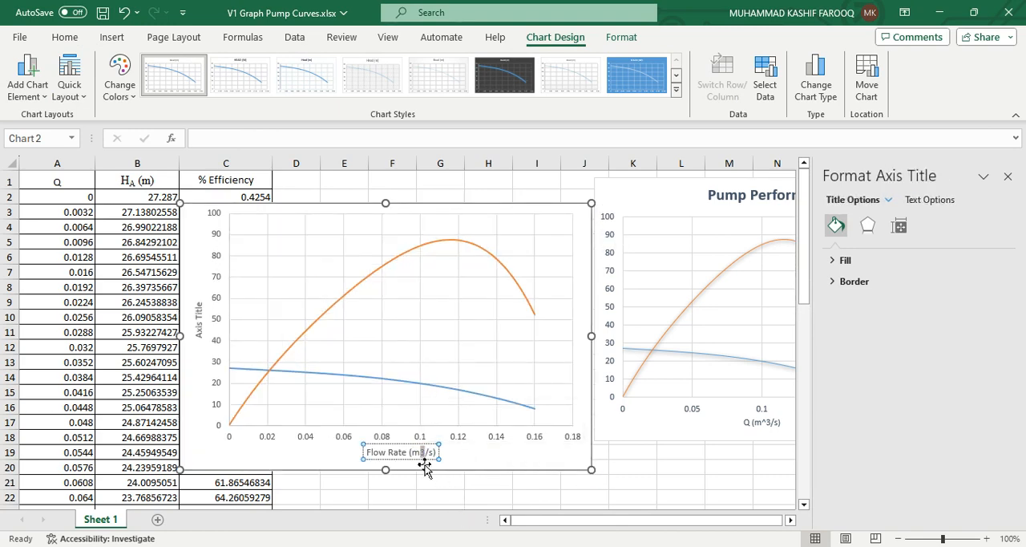
left_click(67, 37)
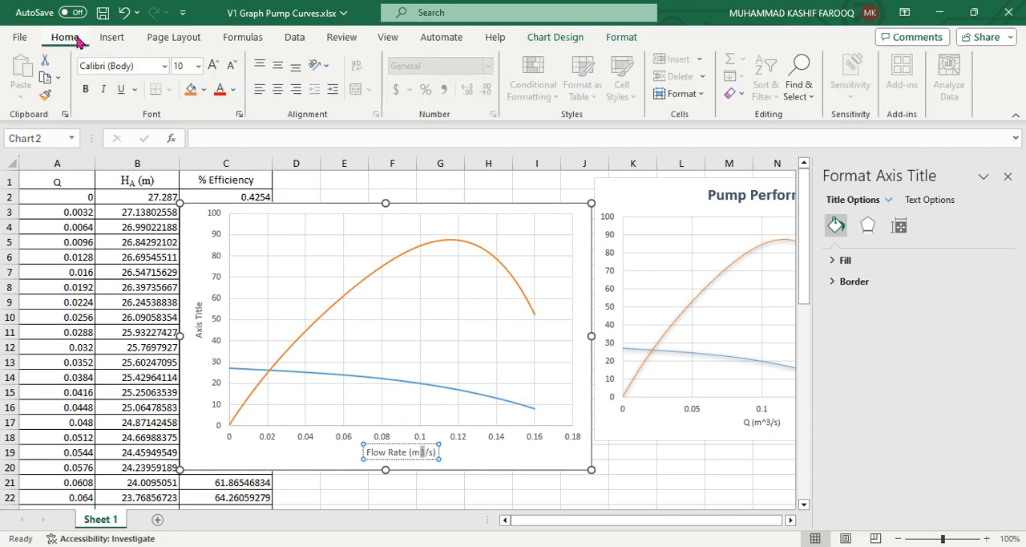
left_click(240, 115)
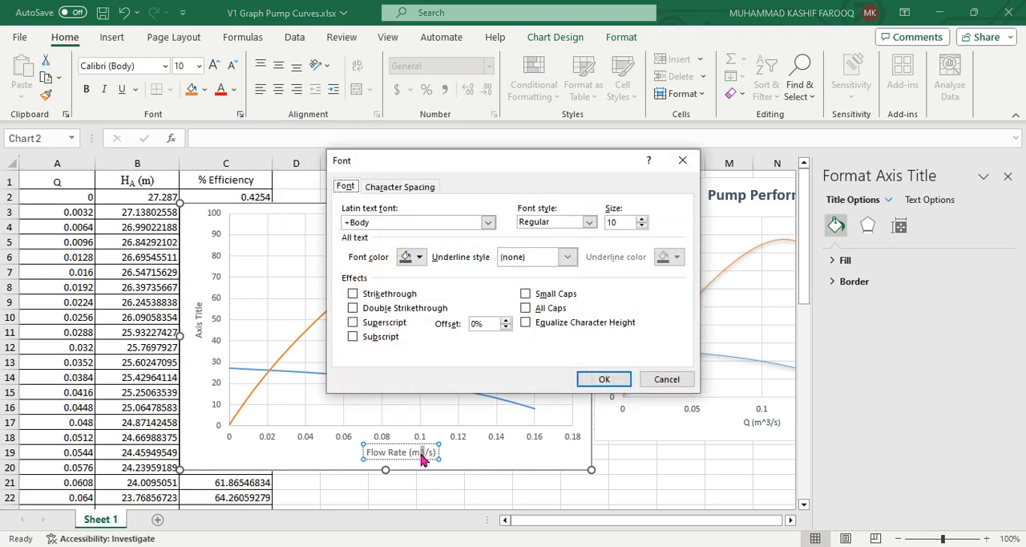
left_click(395, 324)
left_click(613, 381)
left_click(618, 461)
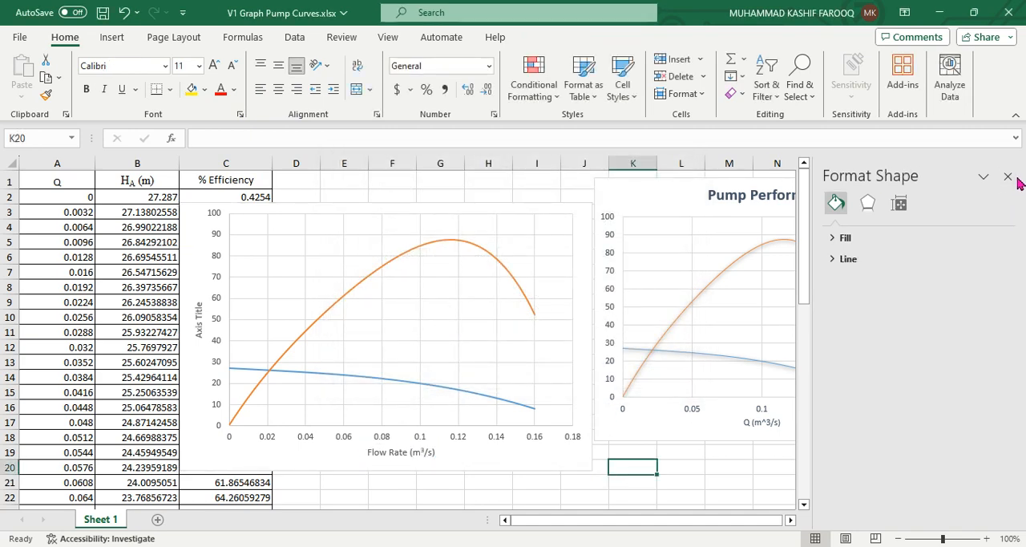
left_click(1008, 176)
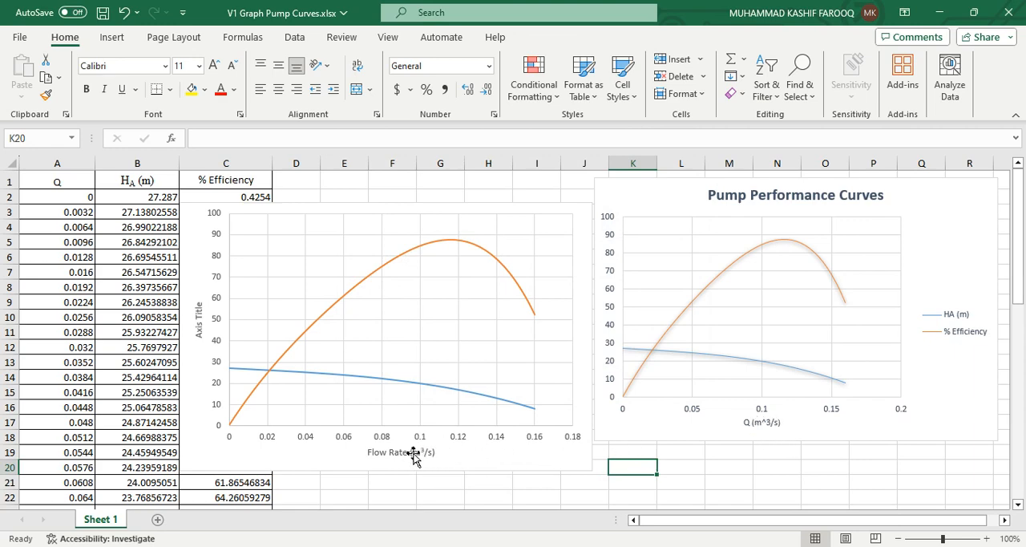
Reposition the new chart slightly and delete its vertical axis title
left_click_drag(498, 455, 469, 449)
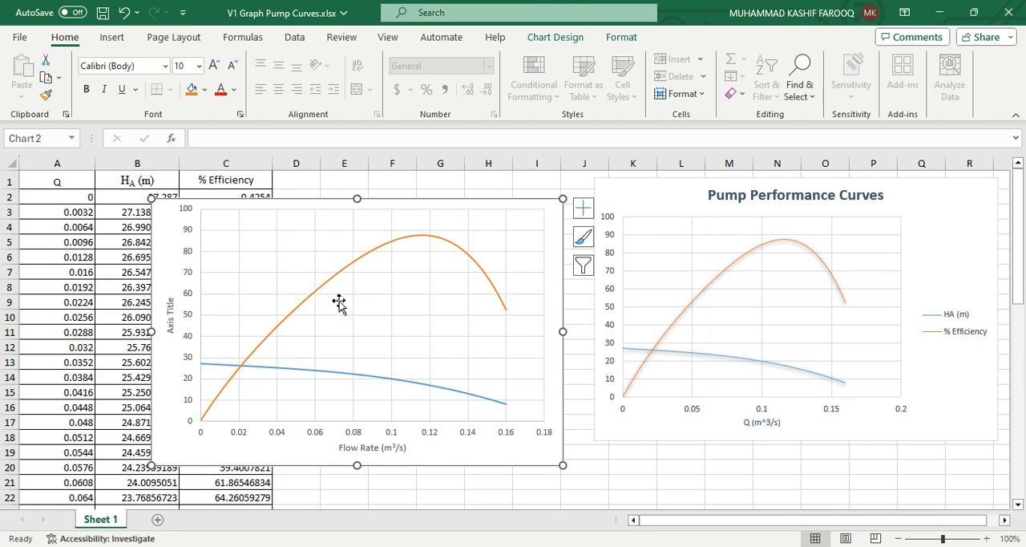
left_click(170, 314)
key("Delete")
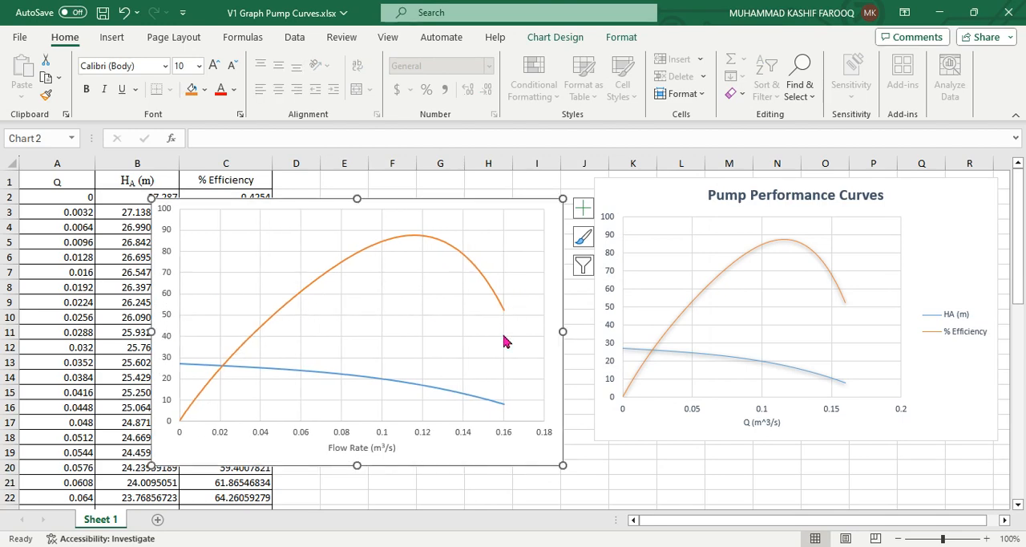
Move the new chart toward column A and delete both its horizontal and vertical major gridlines
left_click_drag(522, 452, 458, 442)
left_click(406, 317)
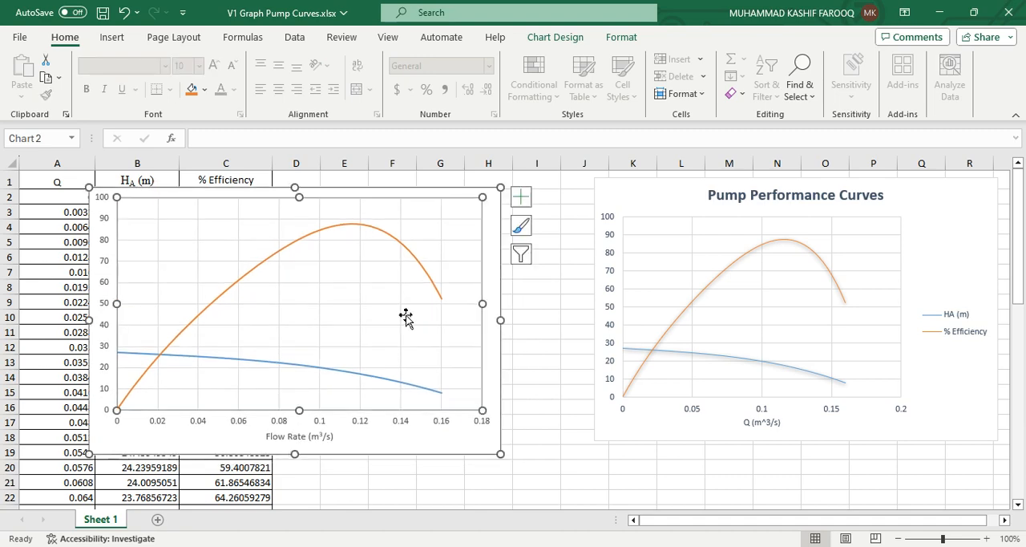
double_click(396, 309)
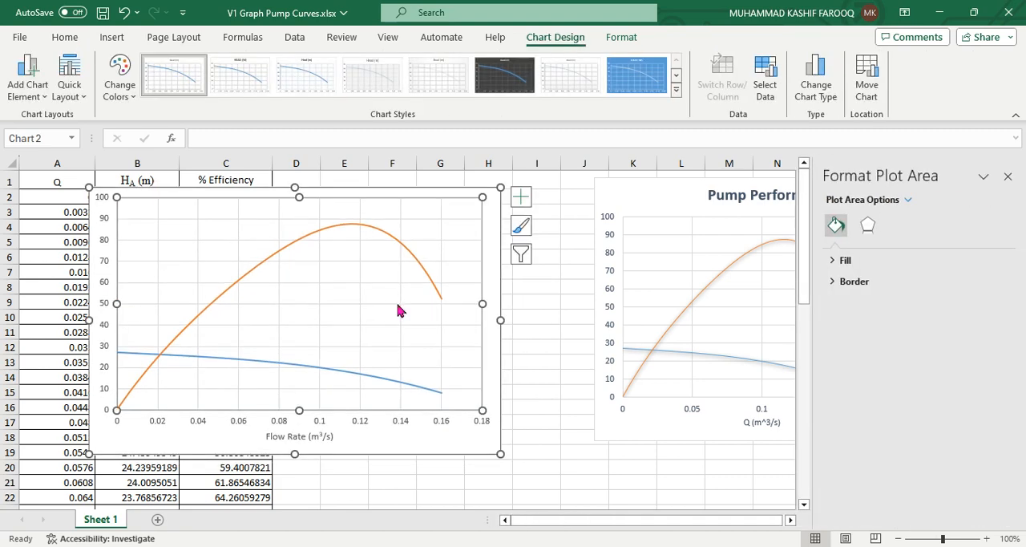
left_click(398, 306)
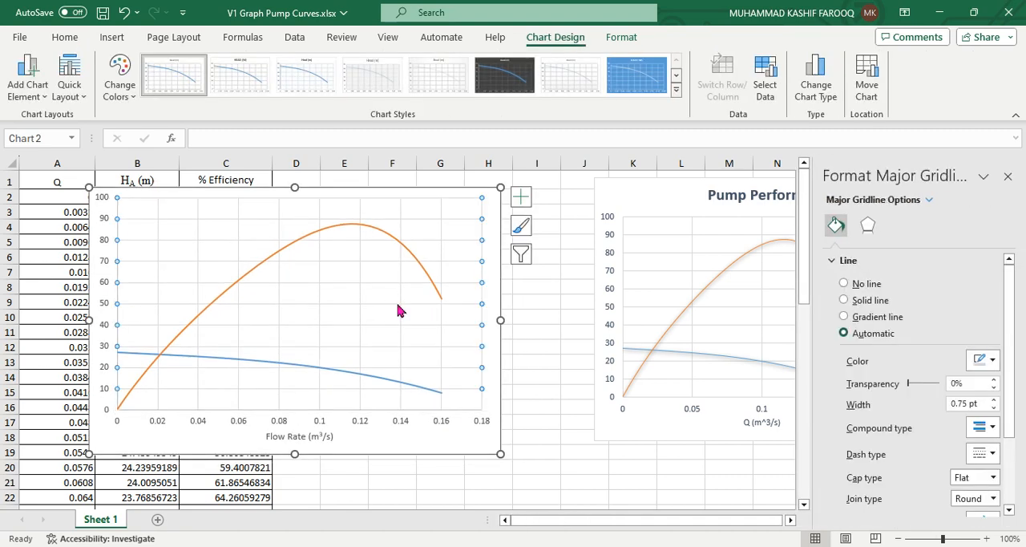
key("Delete")
left_click(400, 303)
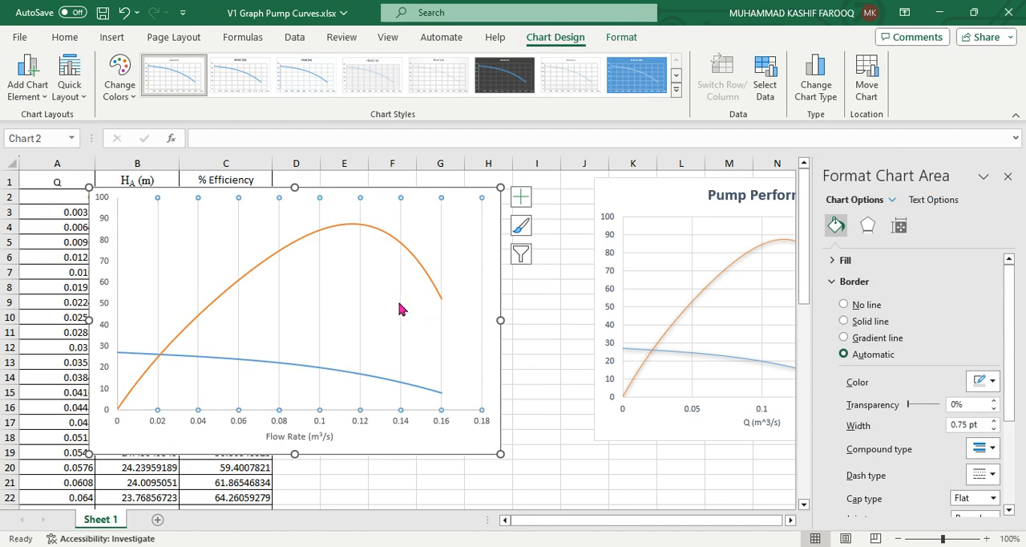
key("Delete")
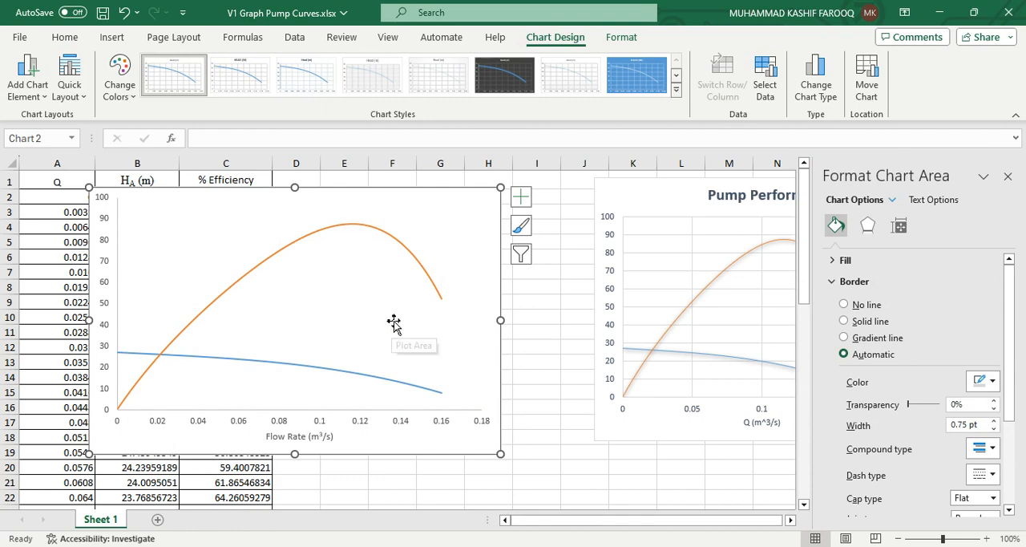
Close the formatting pane and move the new chart so the flow values in column A are uncovered
left_click(543, 335)
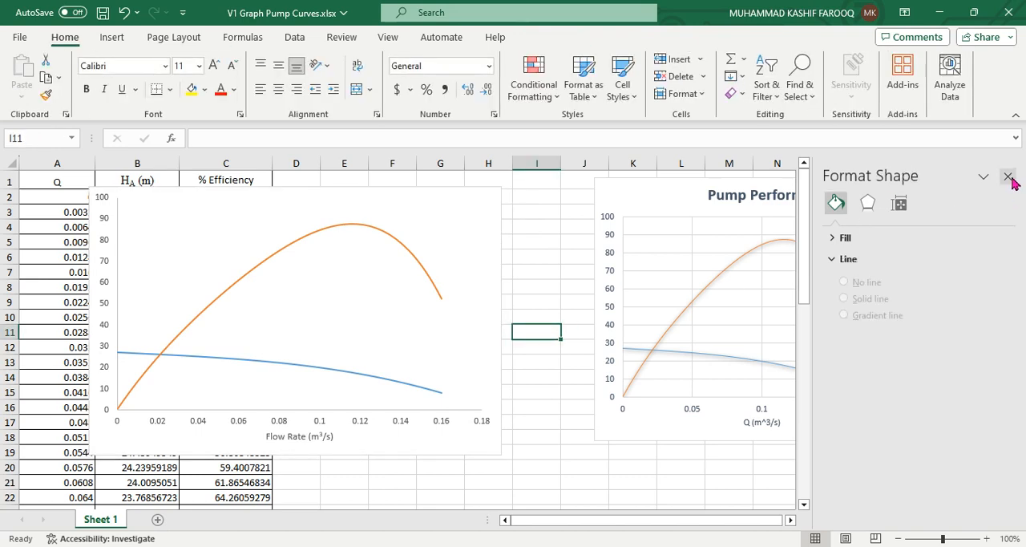
left_click(1008, 176)
left_click(584, 482)
left_click_drag(470, 442, 515, 442)
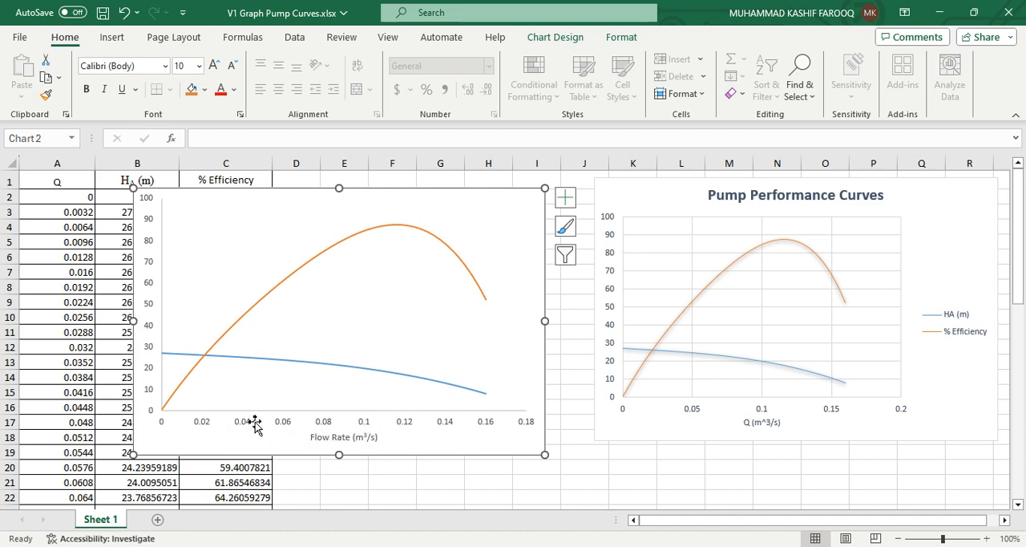
Set the maximum bound of the new chart's horizontal flow-rate axis to 0.20
left_click(328, 425)
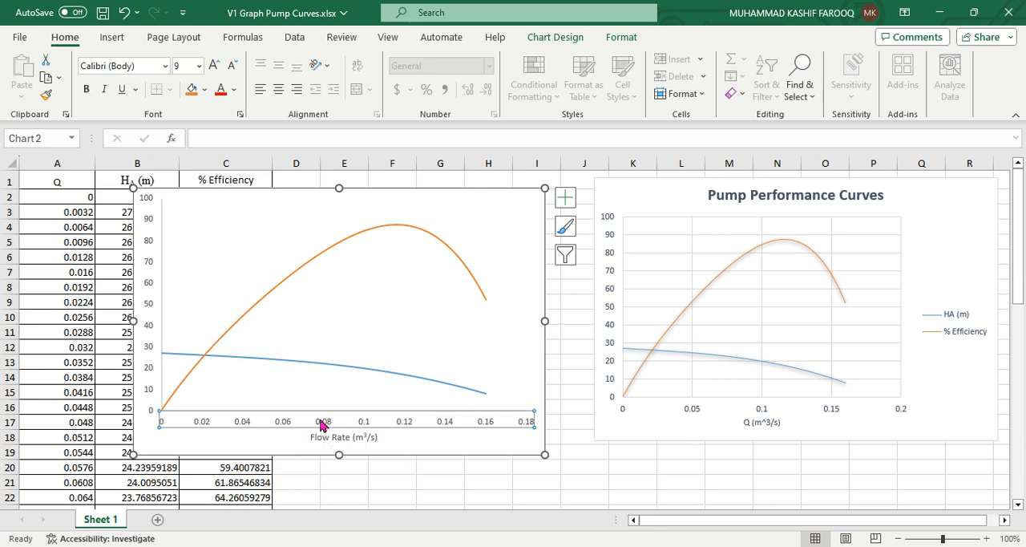
right_click(322, 423)
left_click(361, 404)
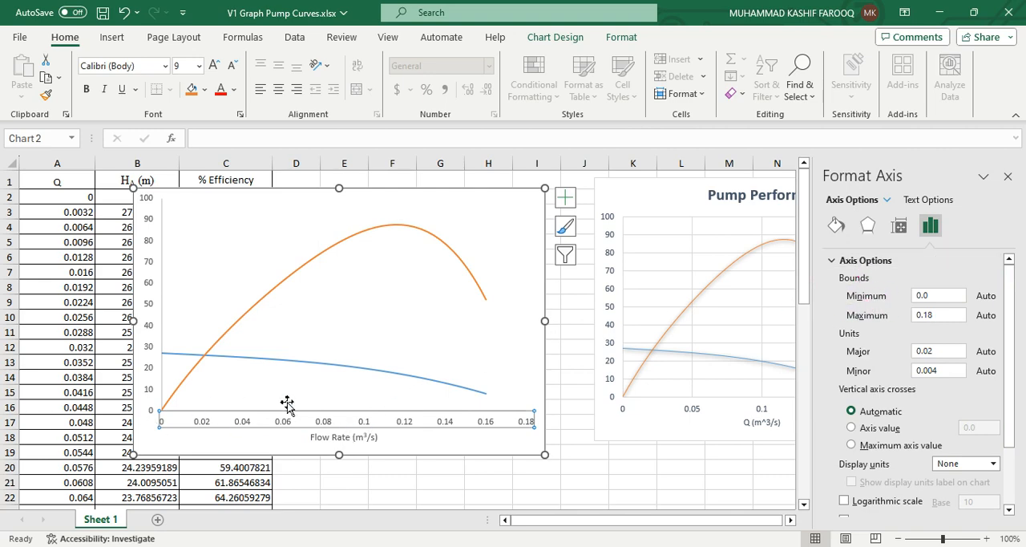
left_click_drag(950, 316, 909, 323)
type("0.2")
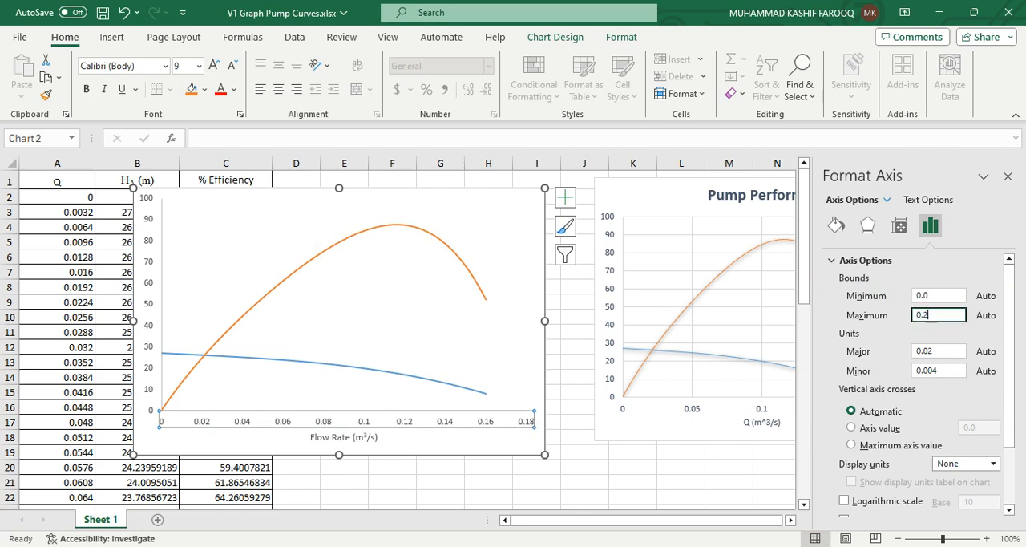
type("0")
left_click(962, 262)
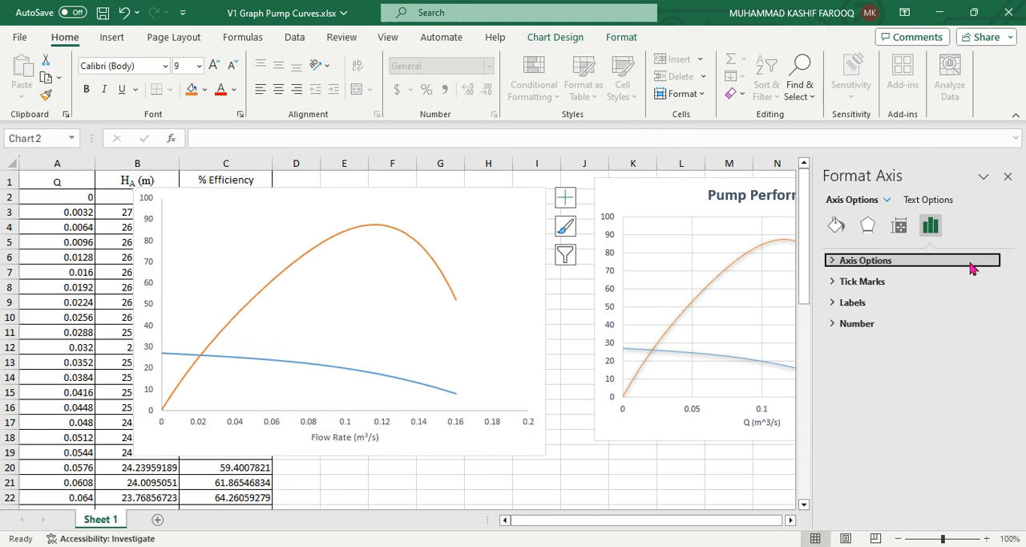
Set the maximum bound of the new chart's horizontal flow-rate axis to 0.18
left_click(851, 264)
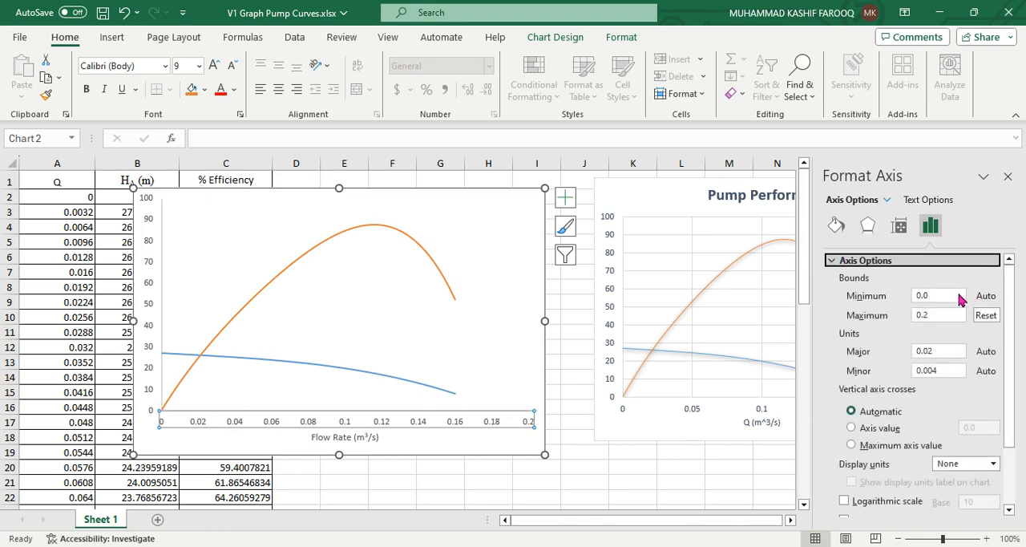
left_click(934, 315)
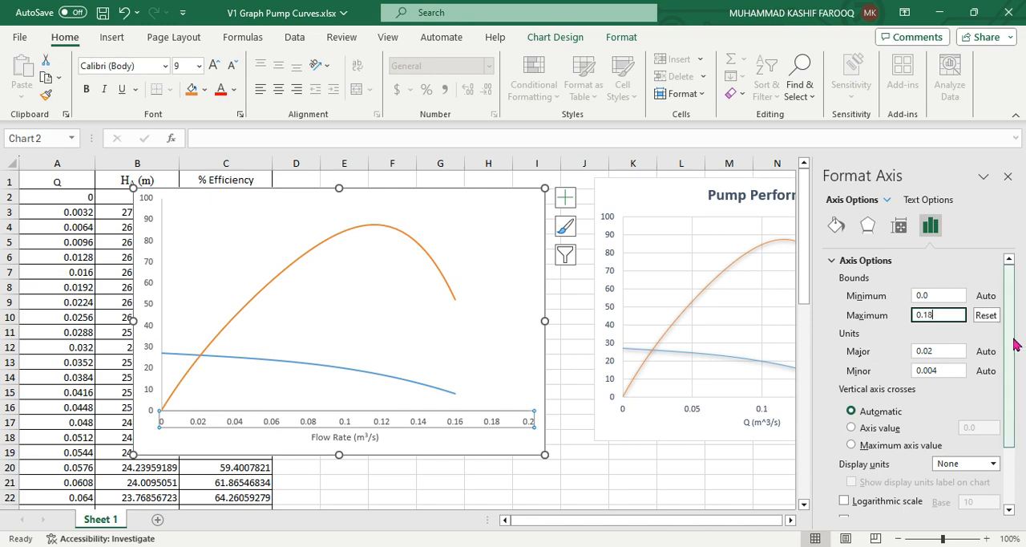
left_click_drag(1012, 349, 1012, 408)
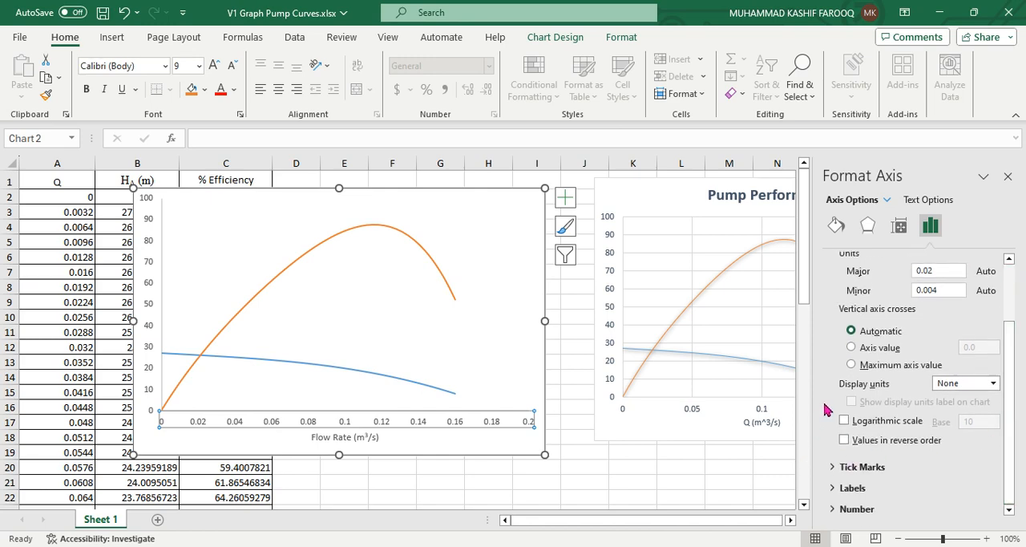
Check the stress-strain reference figure in the browser, and set the flow-rate axis's major tick marks to Outside in the Excel chart
left_click(478, 546)
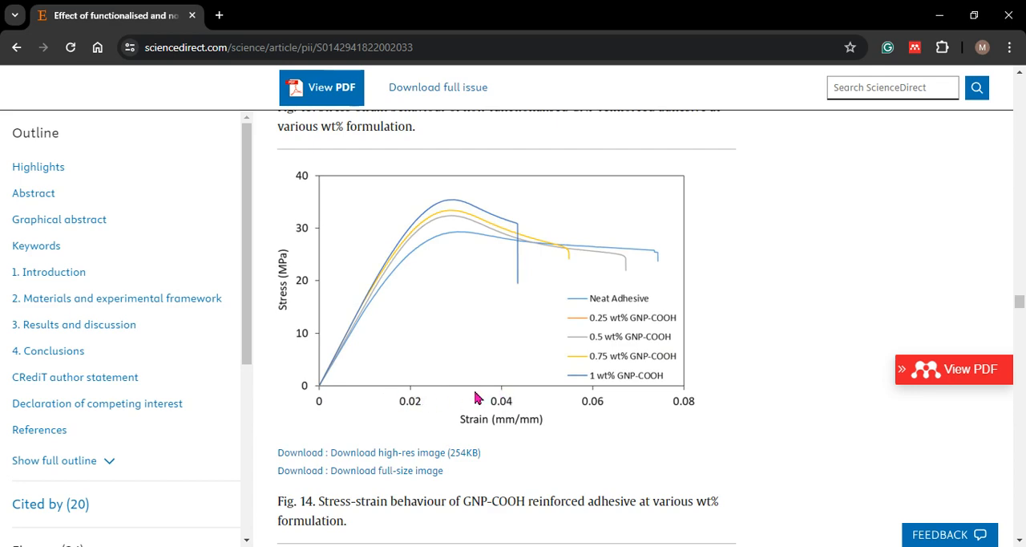
key("alt+Tab")
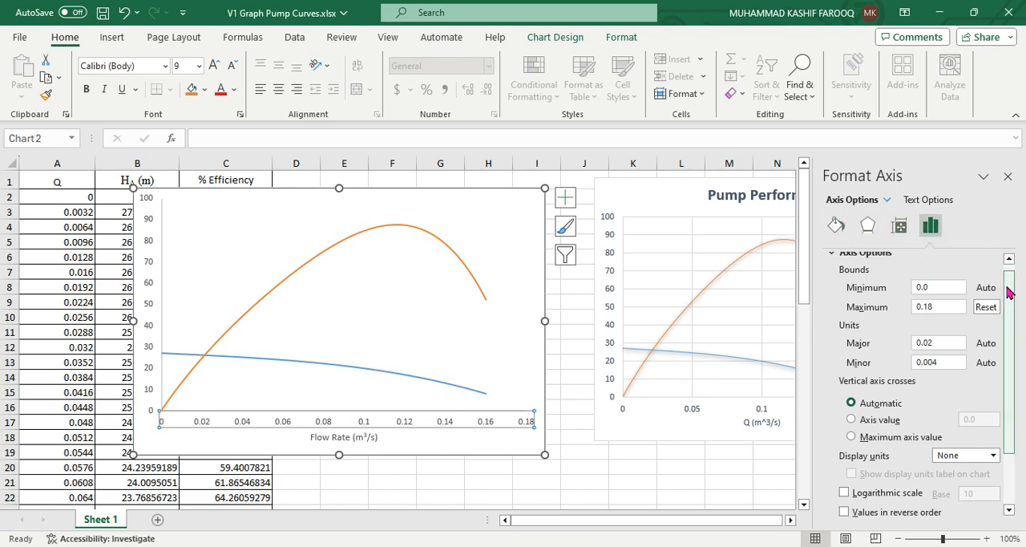
left_click_drag(1008, 293, 1019, 380)
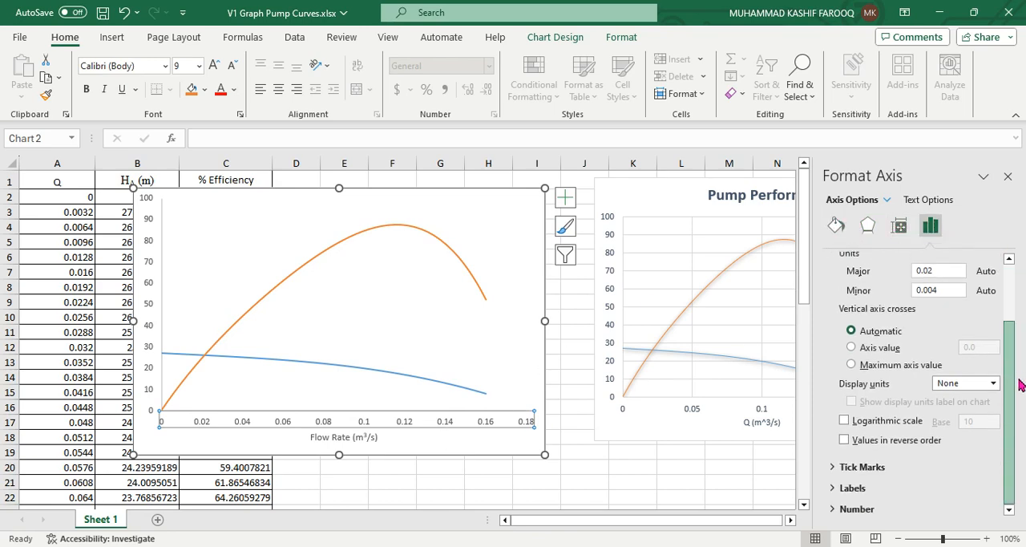
left_click(834, 468)
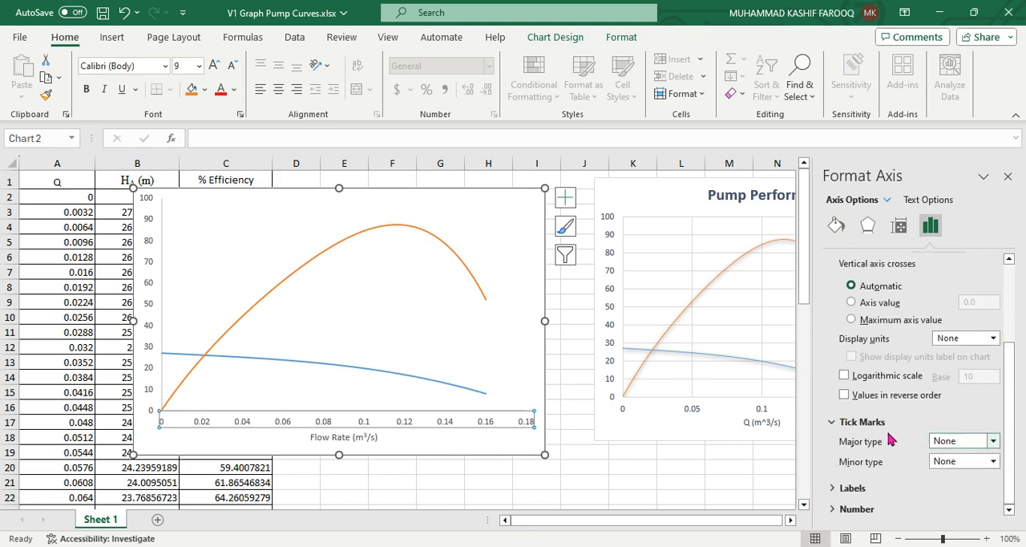
left_click(994, 441)
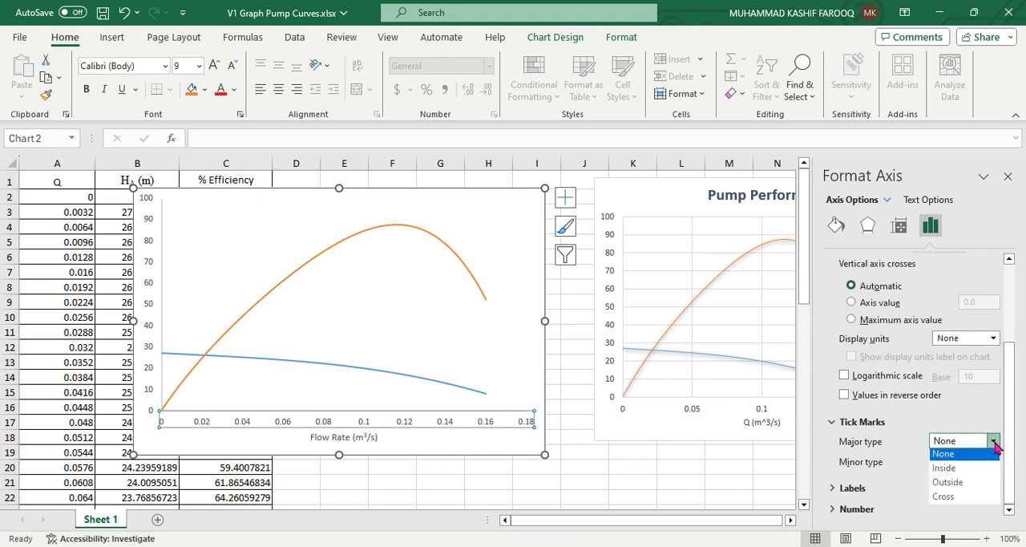
left_click(965, 487)
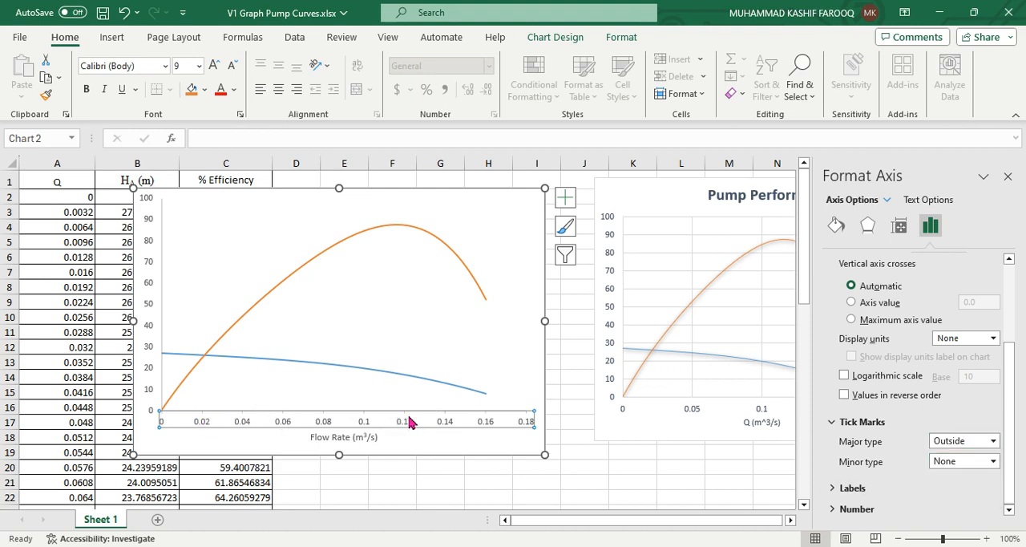
Try Outside minor tick marks on the flow-rate axis and set them back to None
left_click(993, 462)
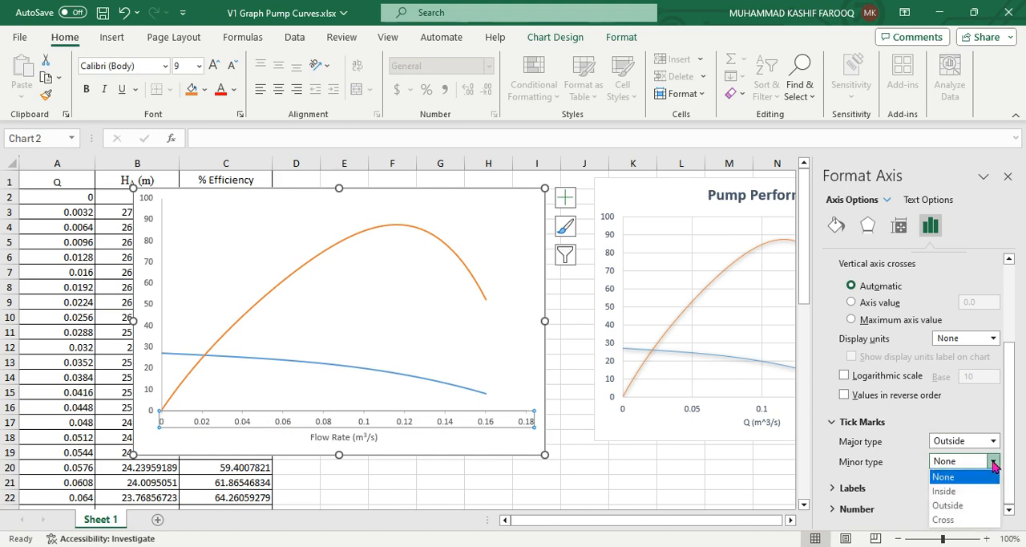
left_click(977, 505)
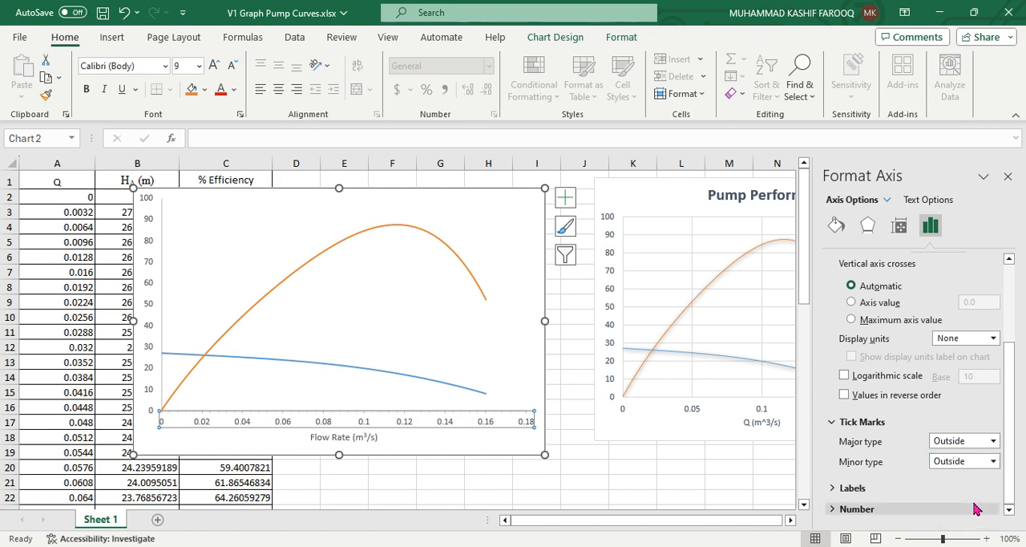
left_click(993, 462)
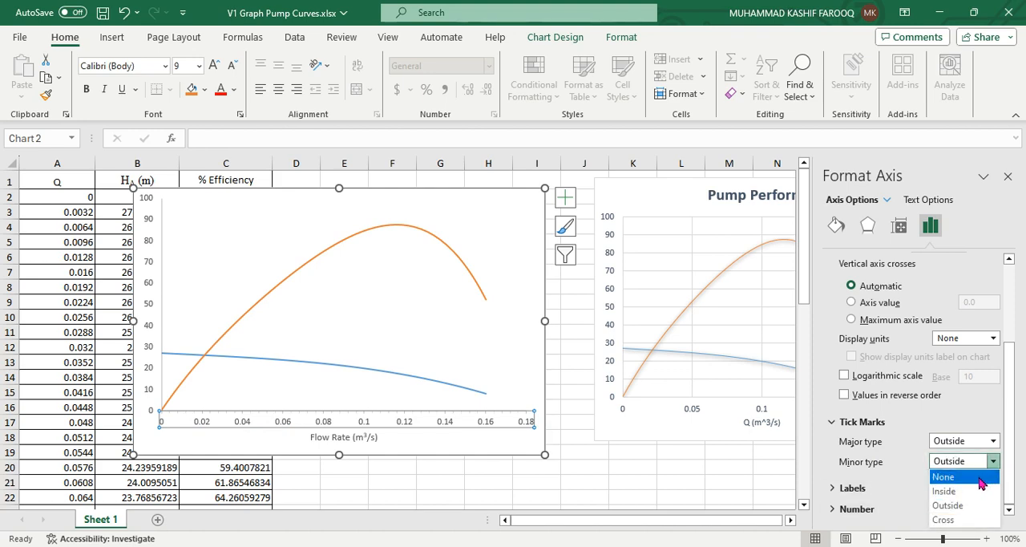
left_click(985, 476)
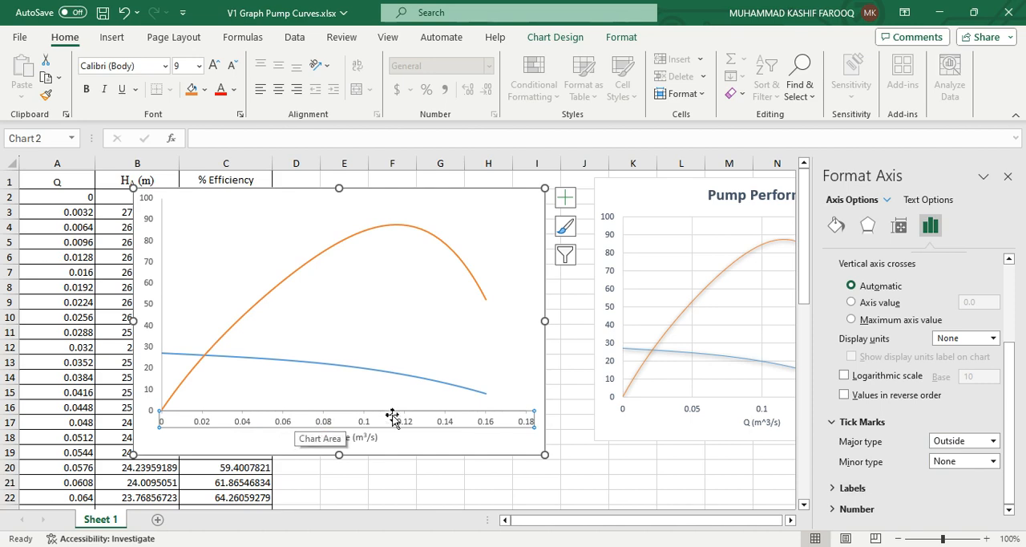
Format the flow-rate axis labels with the Number category at two decimal places
left_click(834, 509)
left_click_drag(1011, 415, 1011, 471)
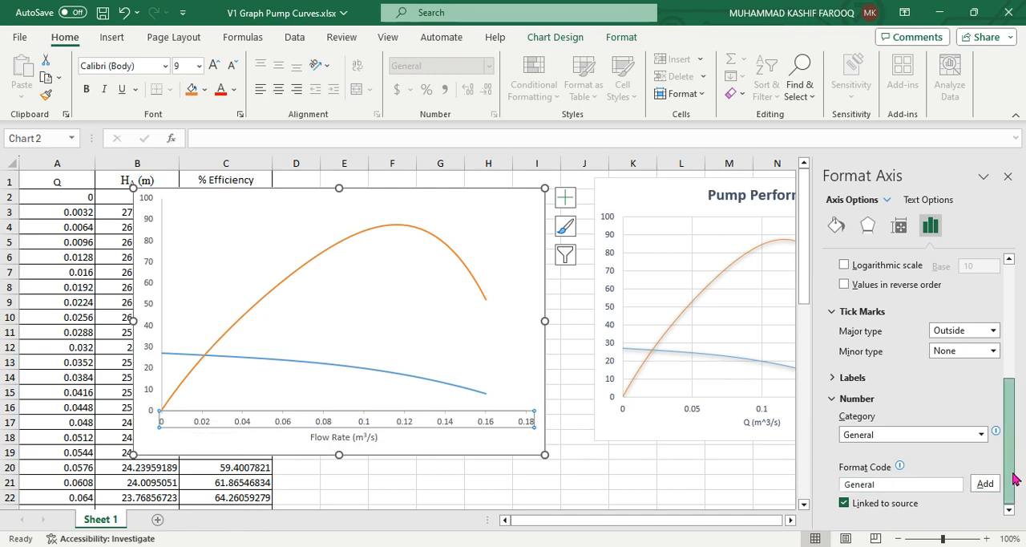
left_click(982, 435)
left_click(874, 277)
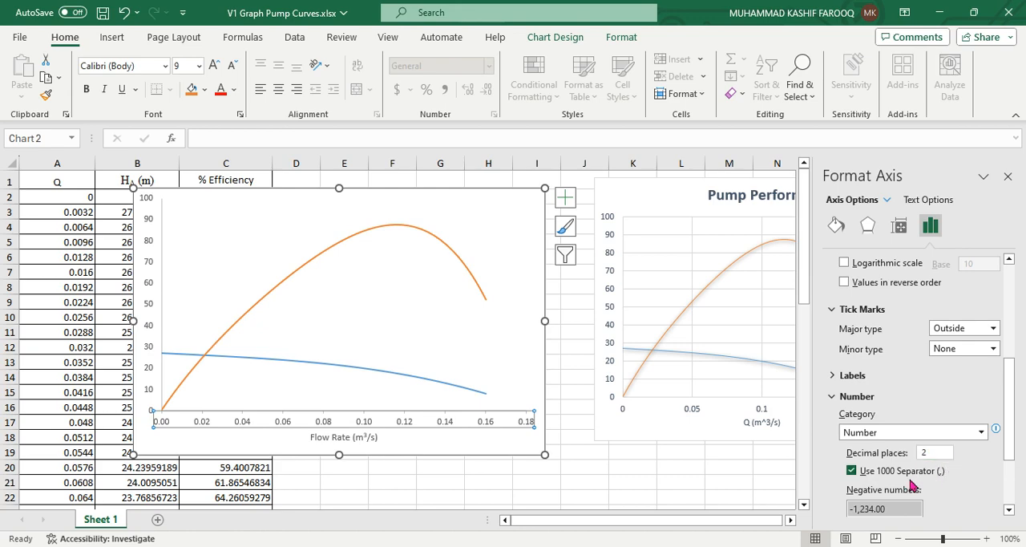
left_click_drag(1008, 362, 1014, 485)
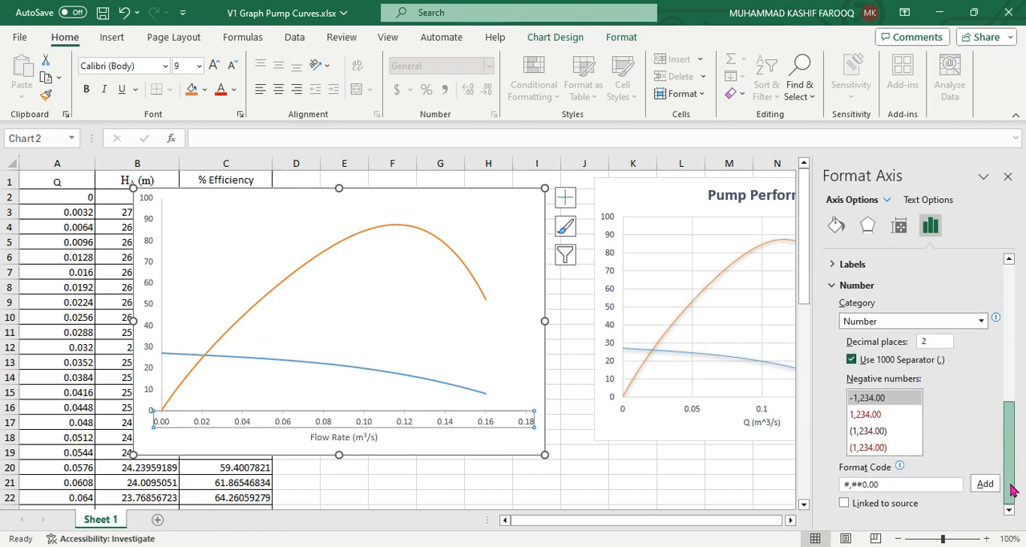
left_click_drag(1008, 443, 1010, 250)
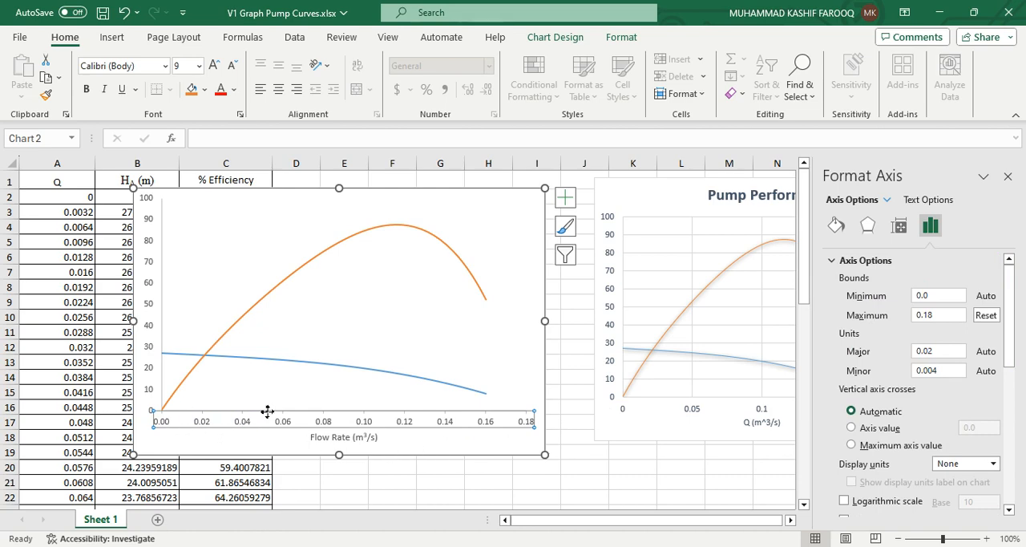
left_click(589, 477)
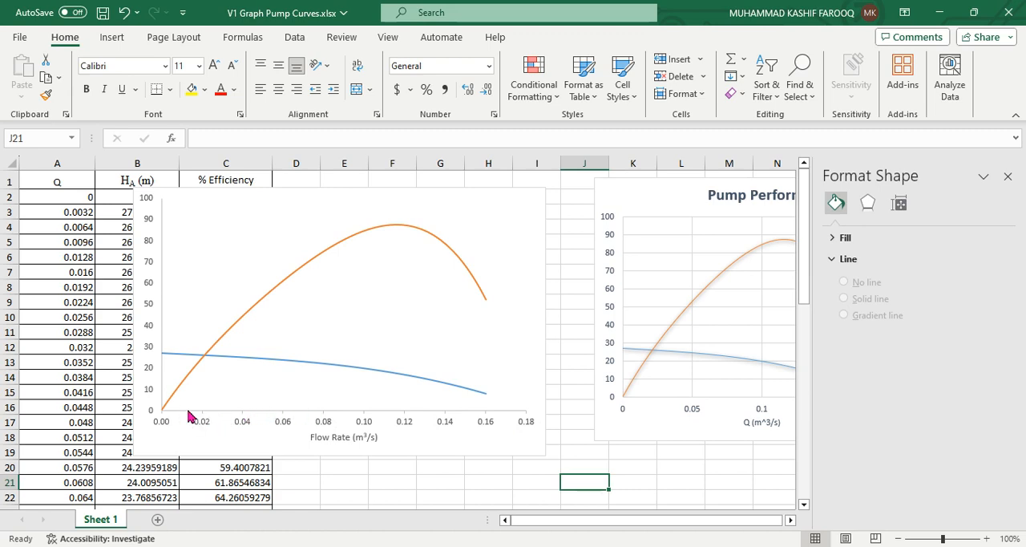
Format the flow-rate axis line as solid black with a width of 1 pt
left_click(225, 417)
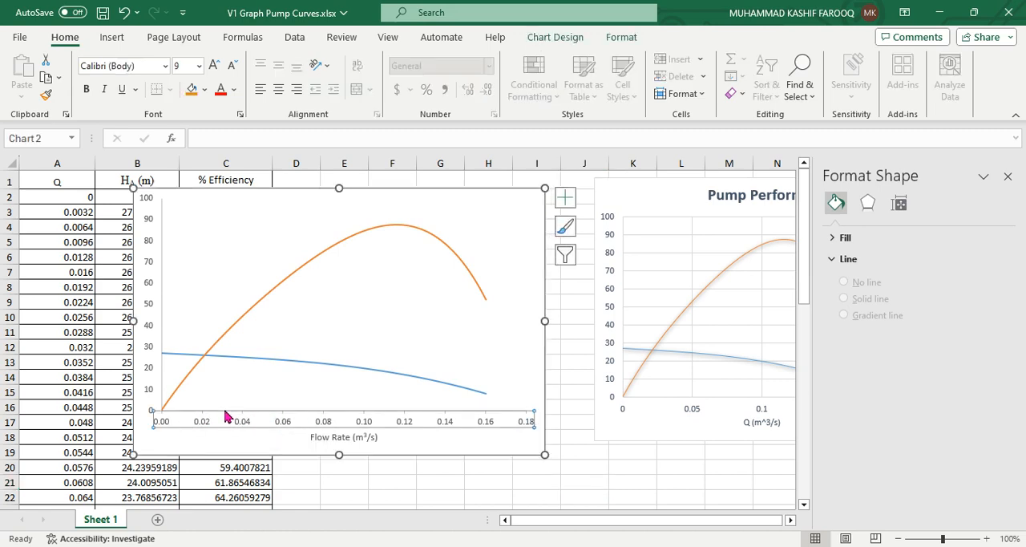
right_click(225, 416)
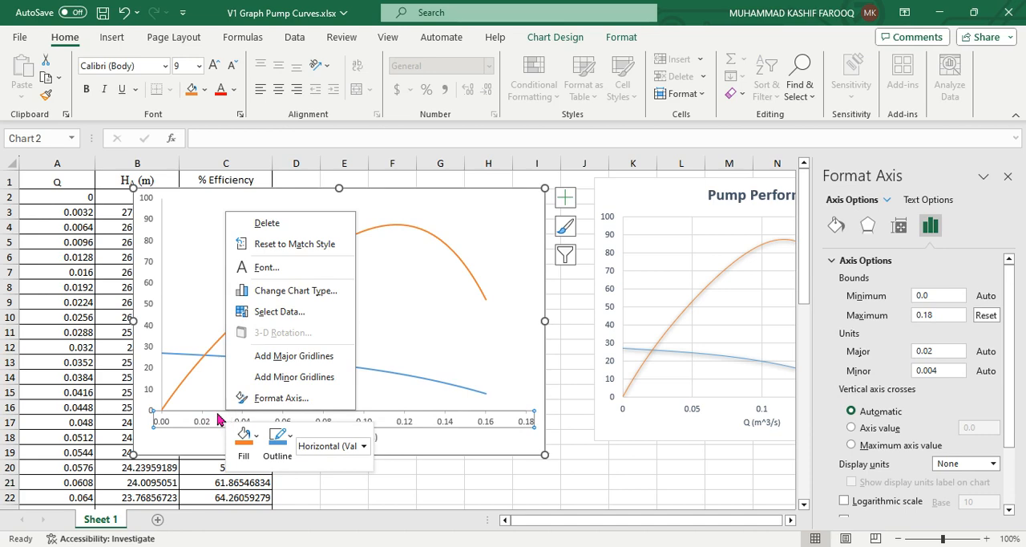
left_click(217, 411)
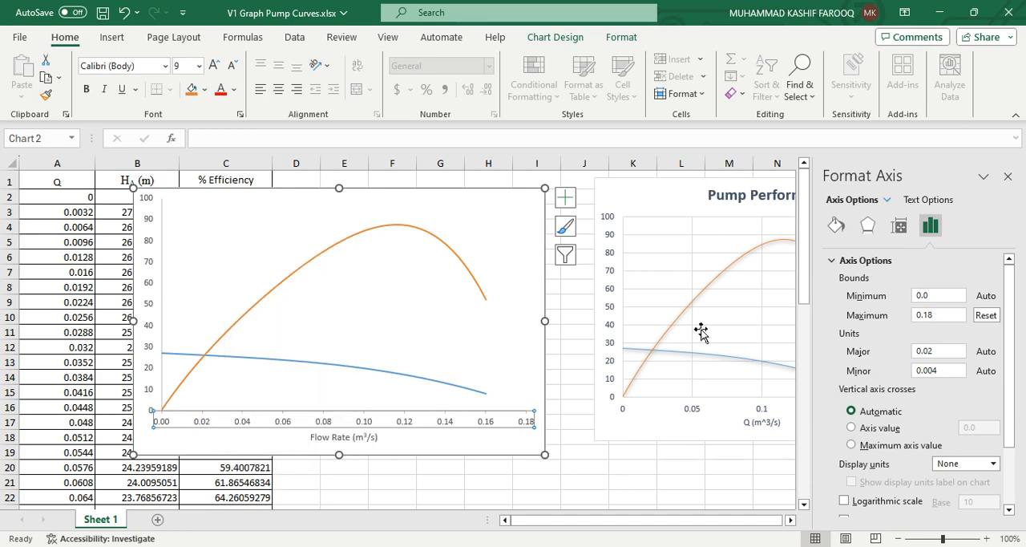
left_click(833, 229)
left_click_drag(1012, 281, 1012, 282)
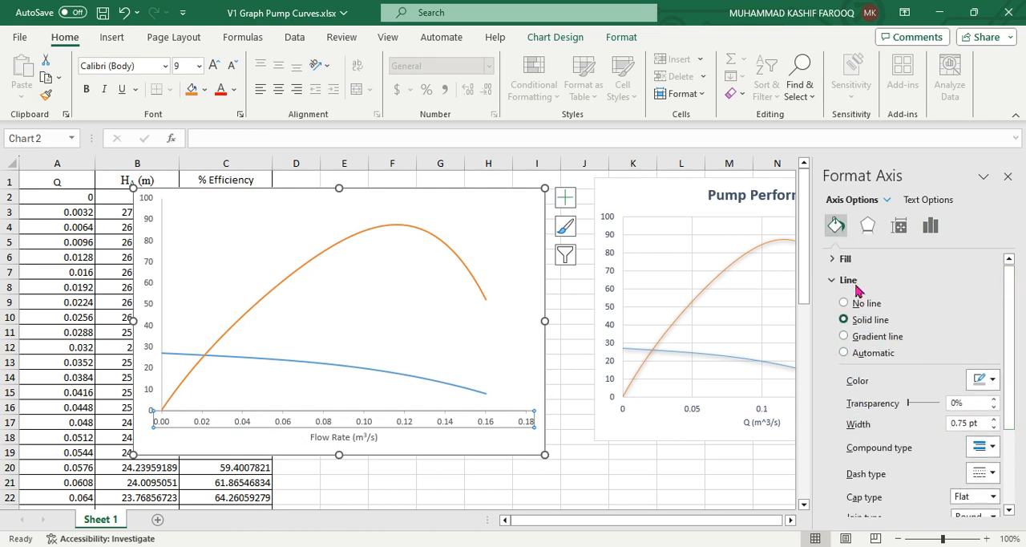
left_click(993, 382)
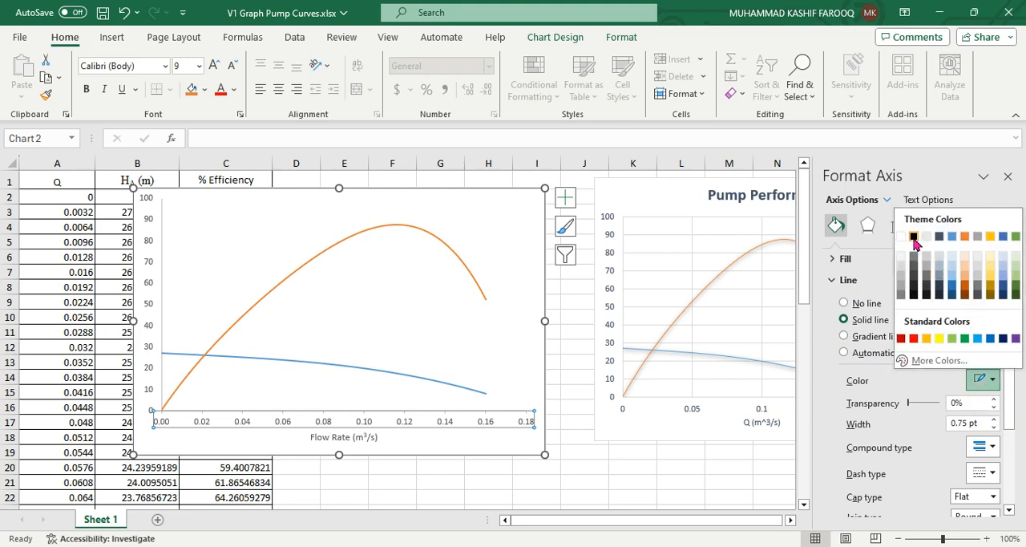
left_click(914, 237)
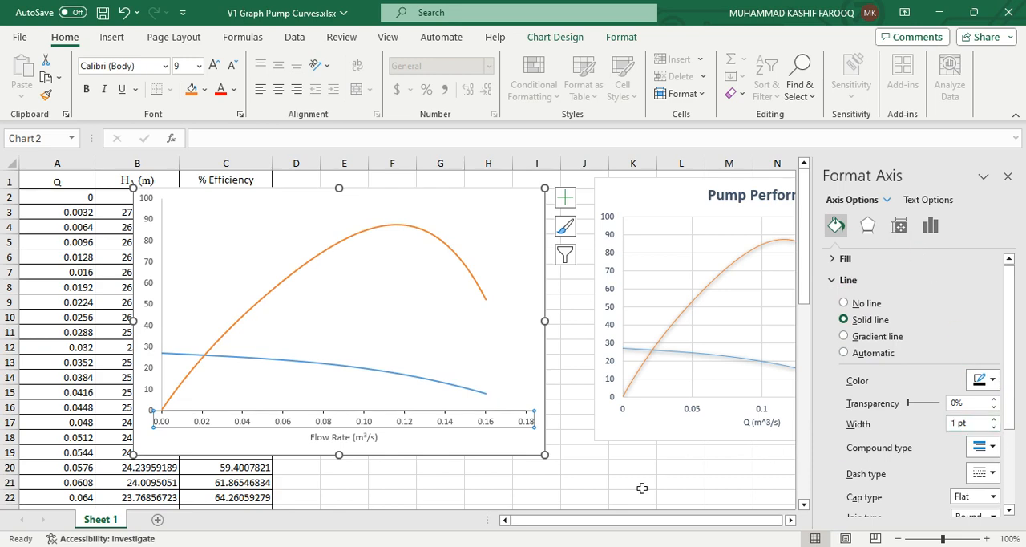
left_click(637, 484)
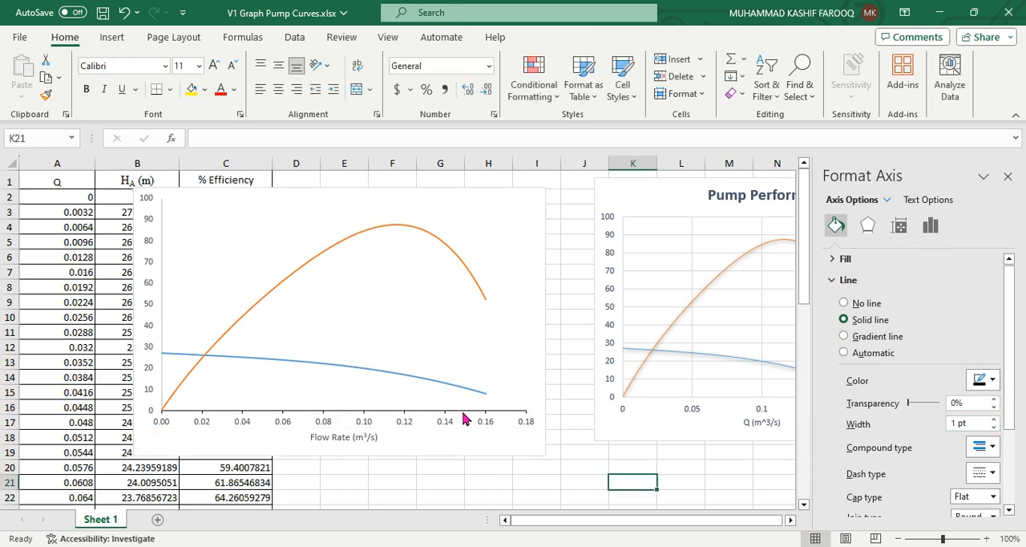
Increase the flow-rate axis labels' font size to 10 and make their font colour black
left_click(289, 423)
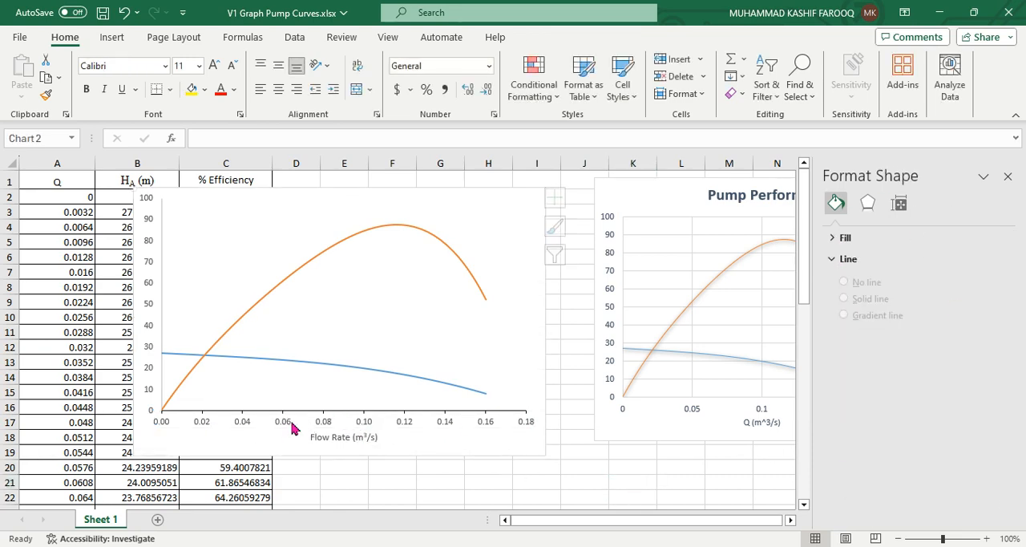
left_click(215, 65)
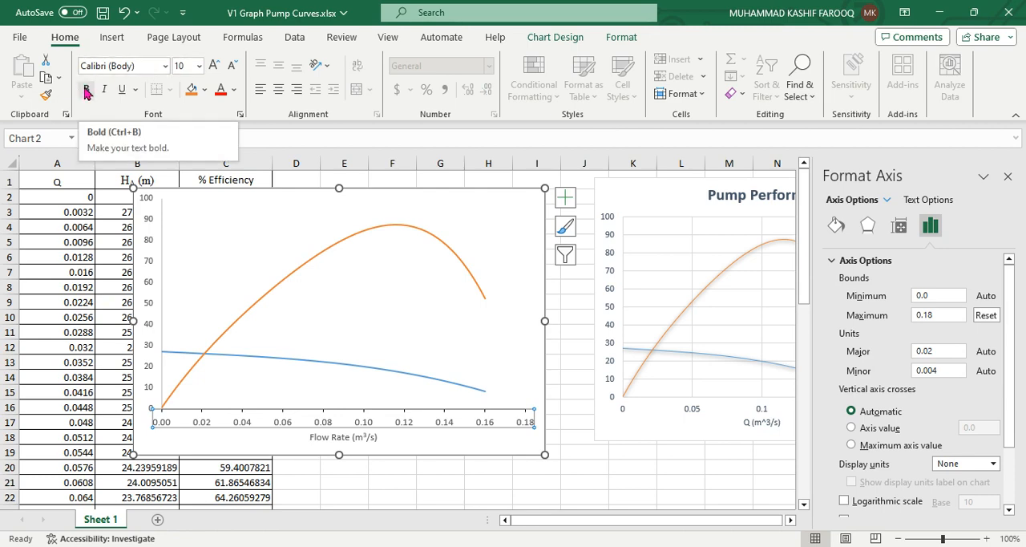
left_click(234, 90)
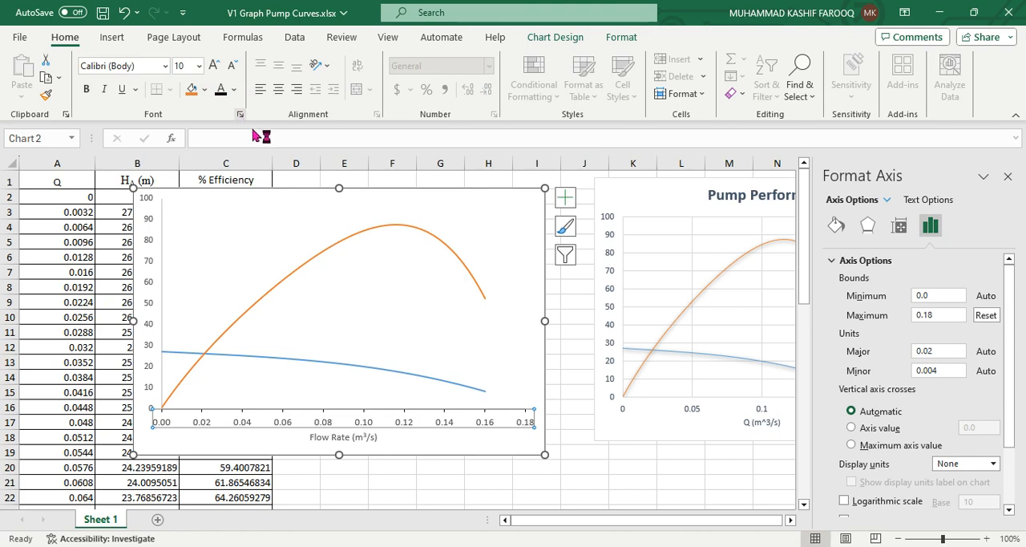
left_click(526, 495)
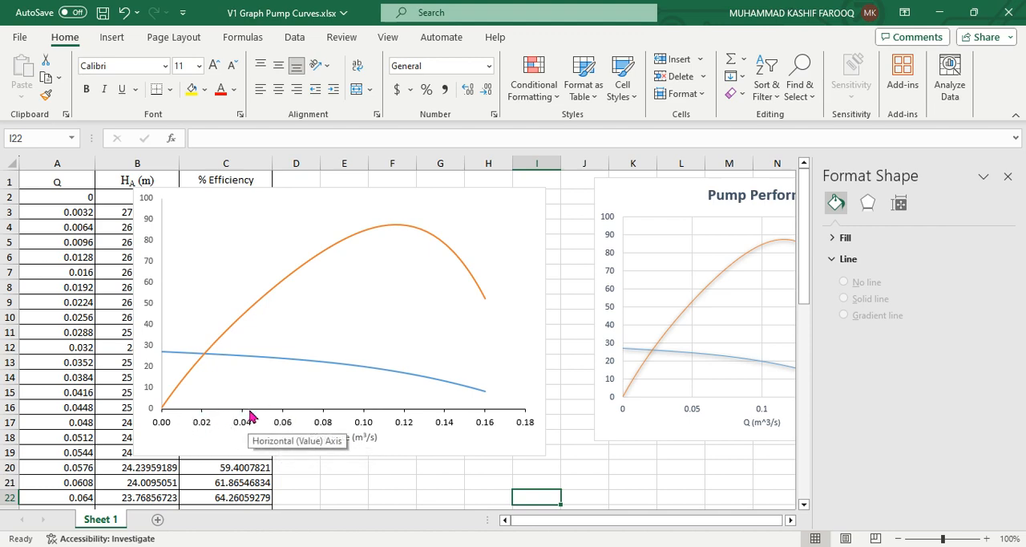
Set the vertical axis's major tick marks to Outside and open its number format settings
left_click(147, 346)
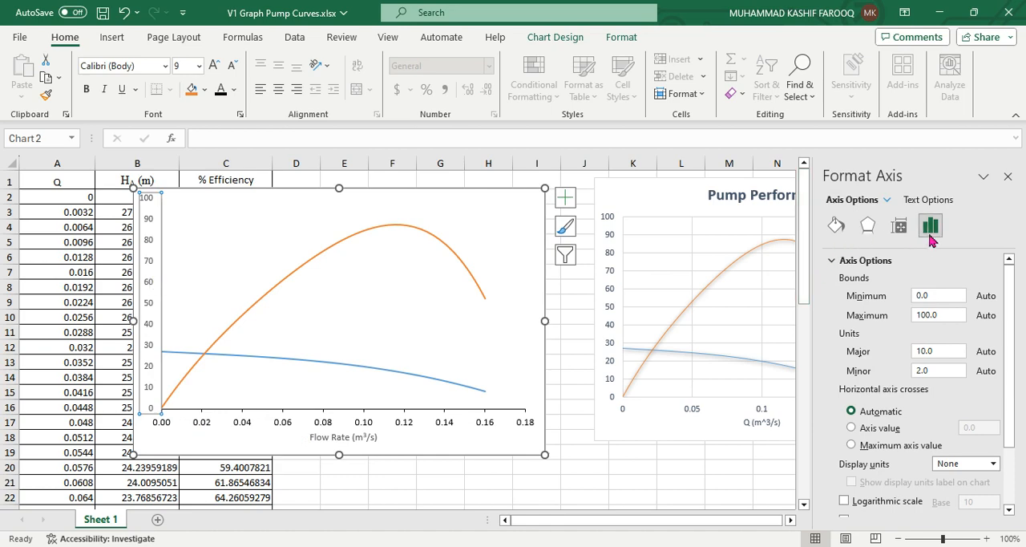
left_click_drag(1008, 292, 1009, 358)
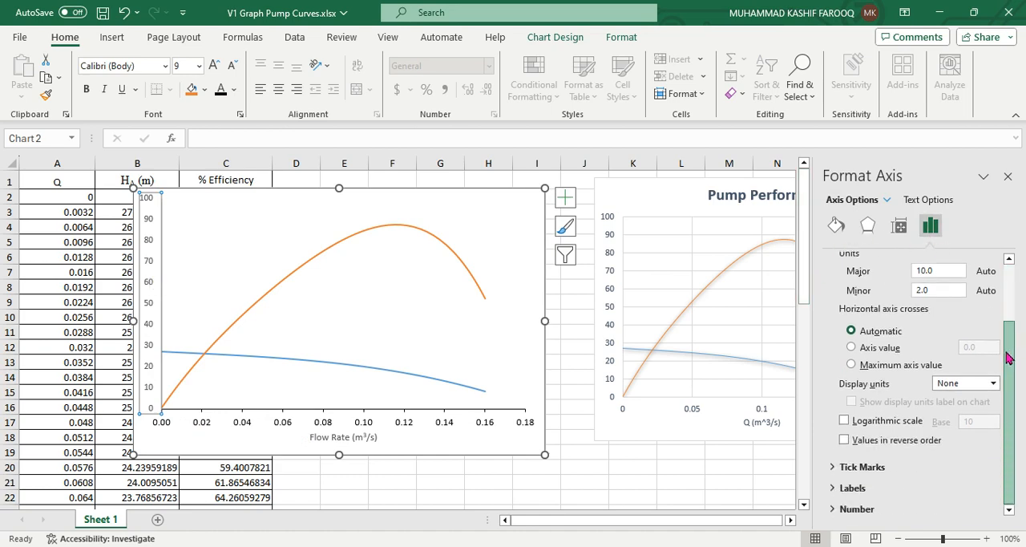
left_click(831, 468)
scroll(1006, 437, "down", 1)
left_click(994, 441)
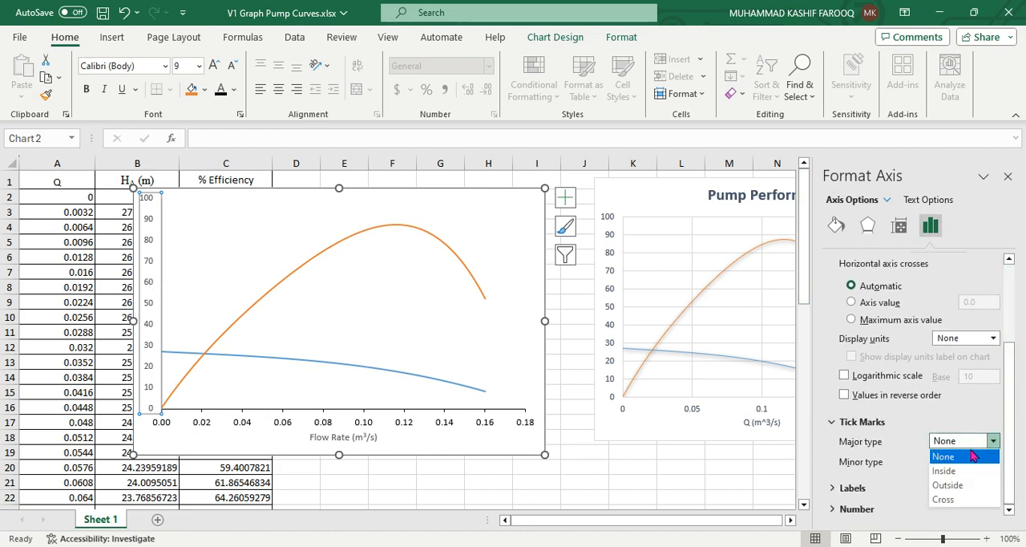
left_click(992, 484)
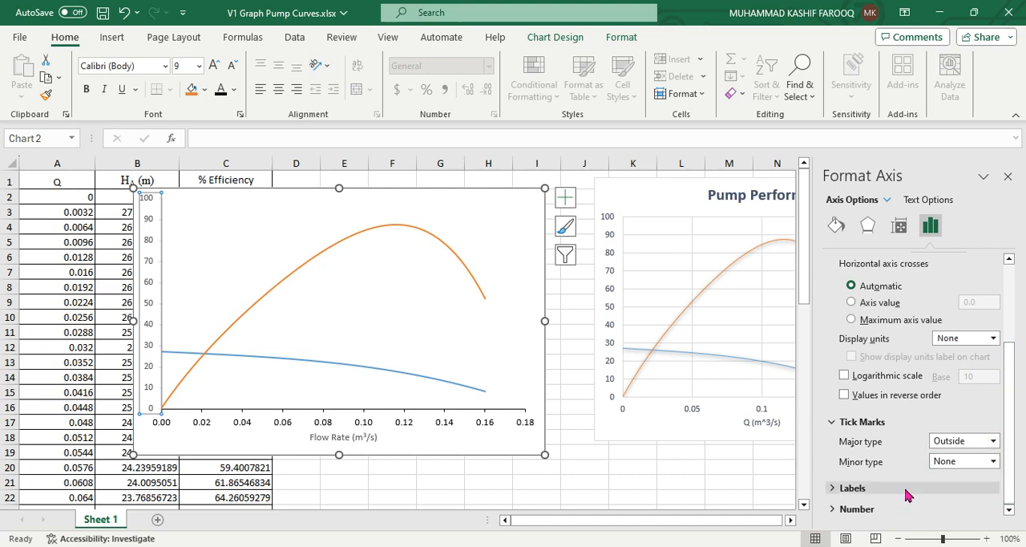
left_click(832, 510)
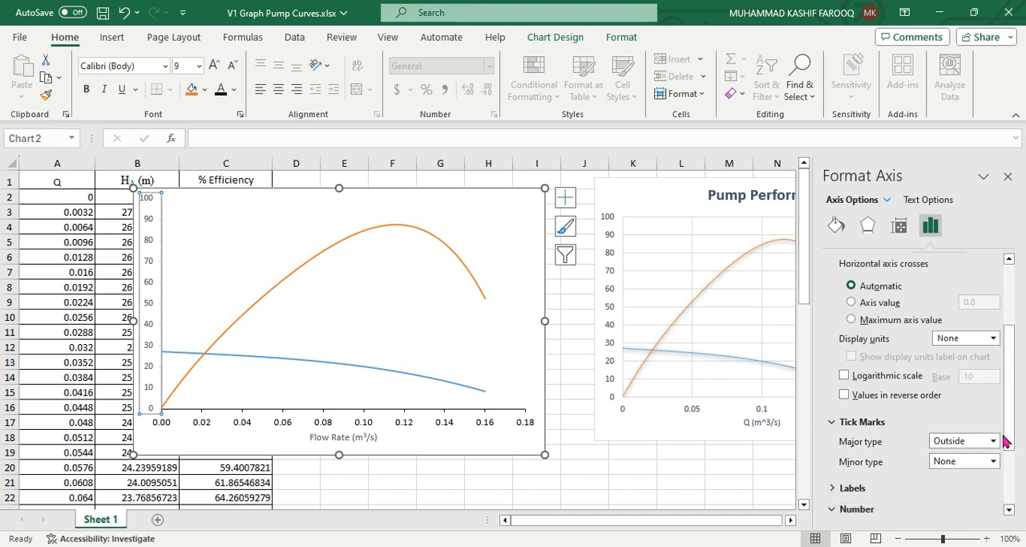
left_click_drag(1001, 442, 1002, 485)
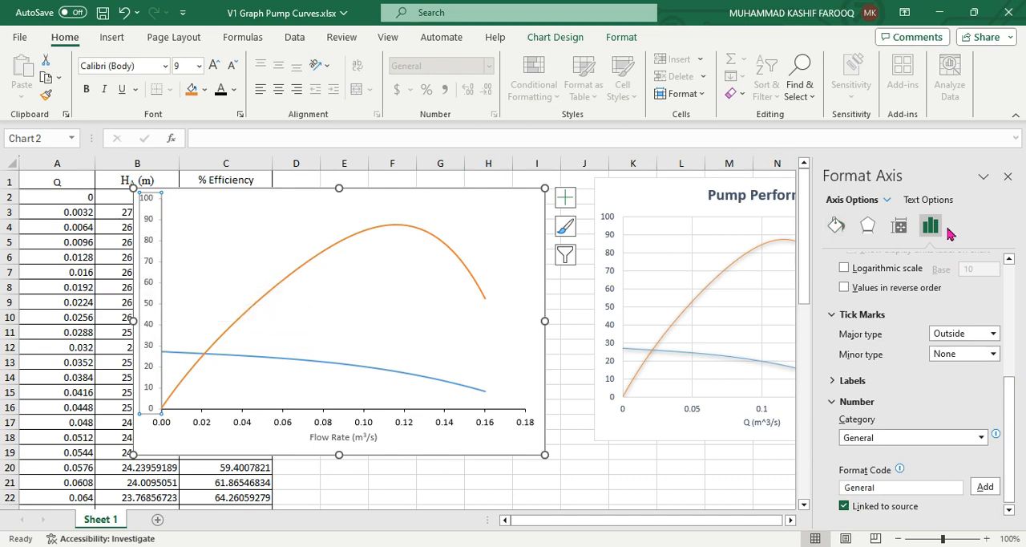
Format the vertical axis line as solid black with a width of 1 pt
left_click(836, 229)
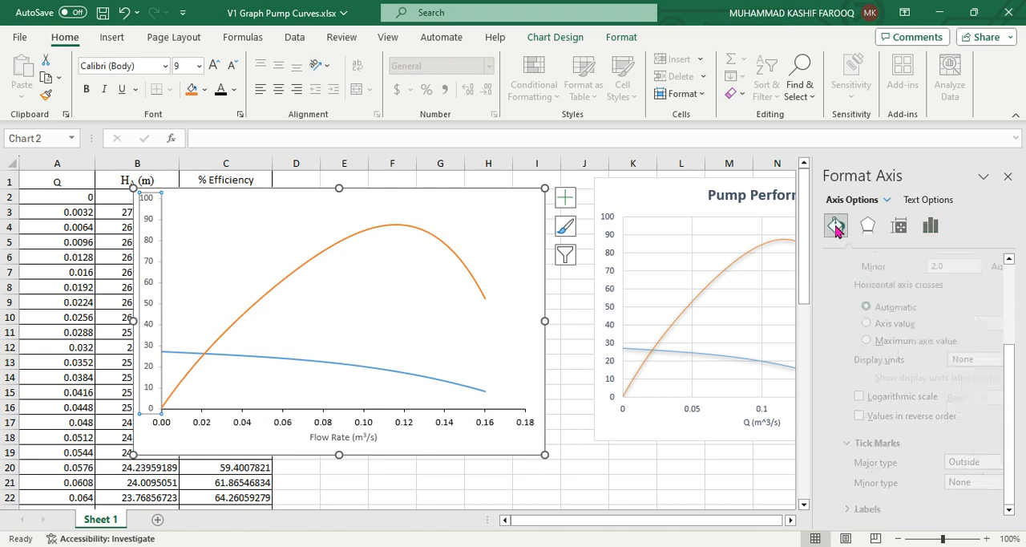
scroll(962, 337, "down", 3)
left_click_drag(1010, 346, 1003, 323)
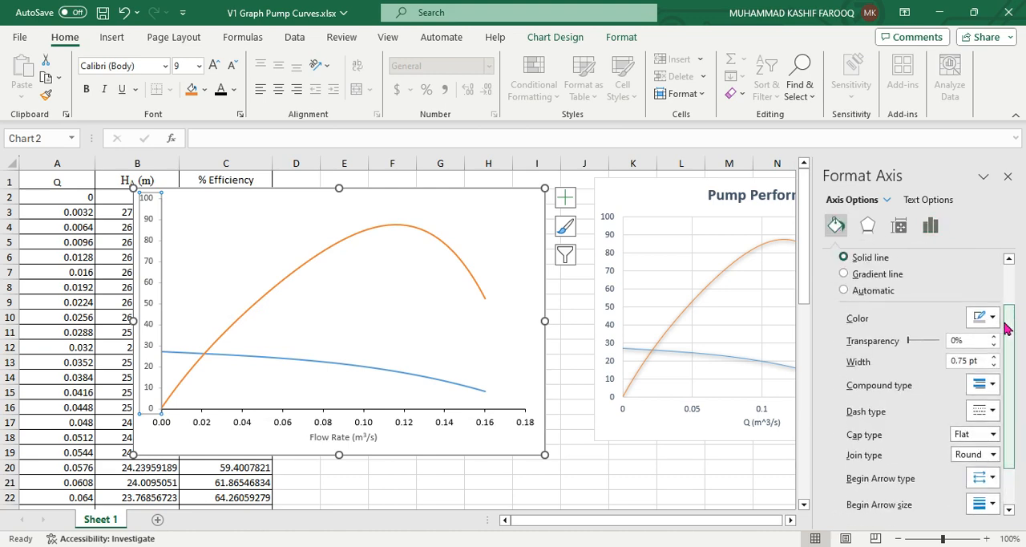
left_click(991, 319)
left_click(913, 360)
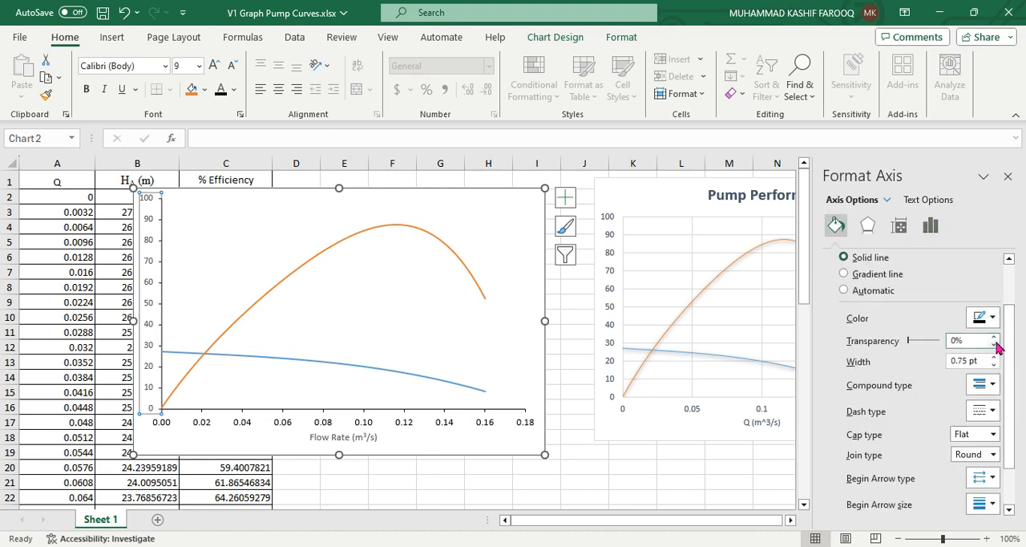
left_click(994, 356)
left_click_drag(1014, 362, 1009, 278)
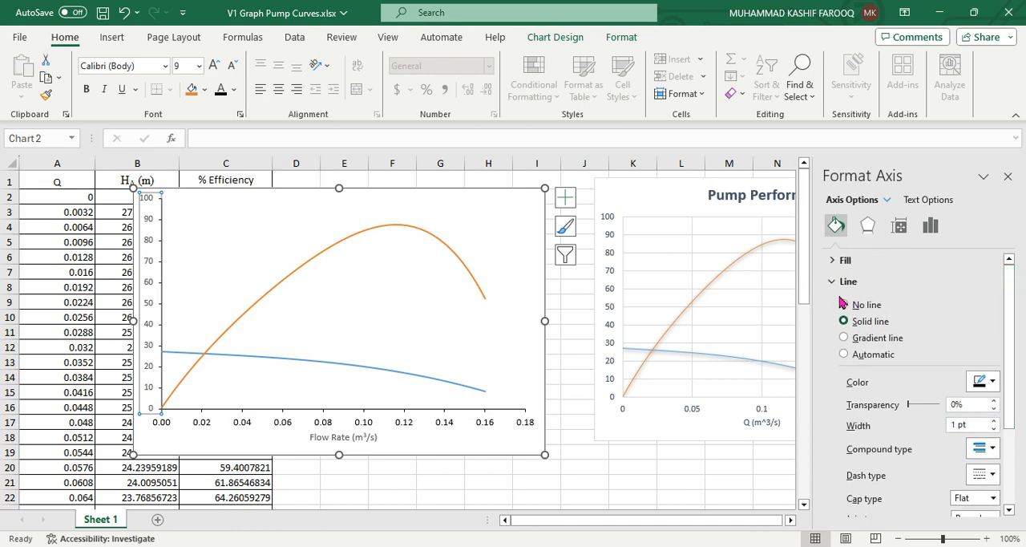
left_click_drag(1010, 321, 1010, 393)
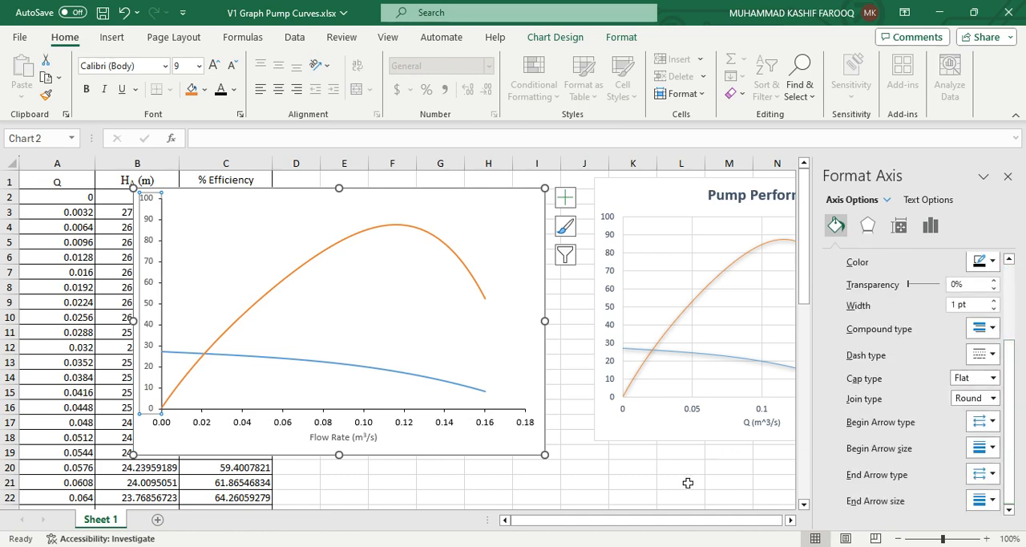
left_click(688, 483)
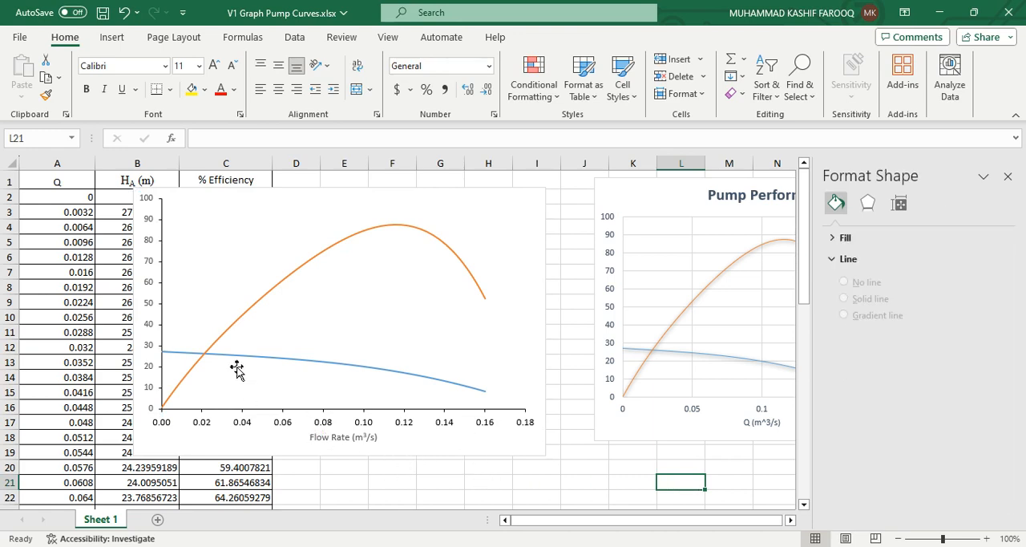
Increase the vertical axis labels' font size to 10 and make their font colour black
left_click(149, 329)
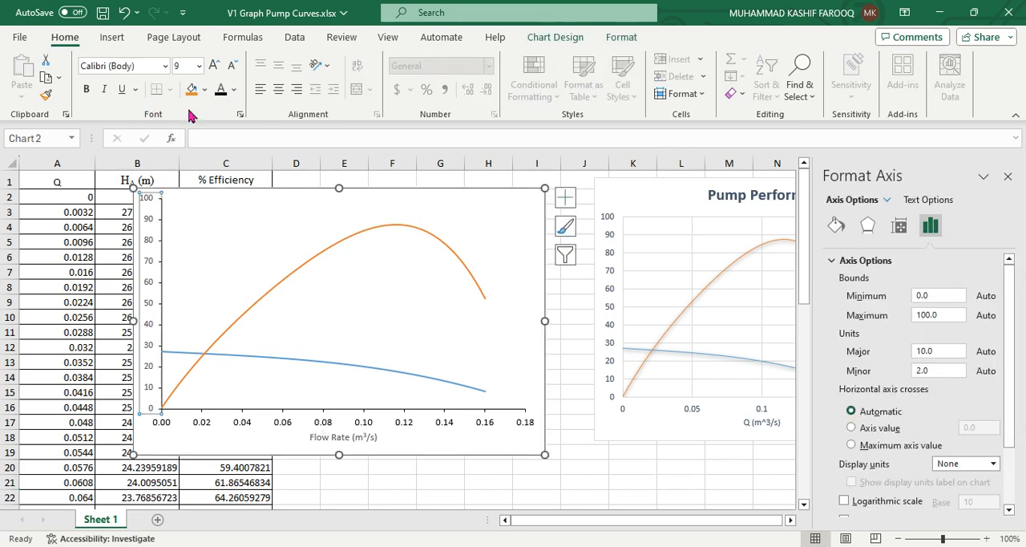
left_click(213, 65)
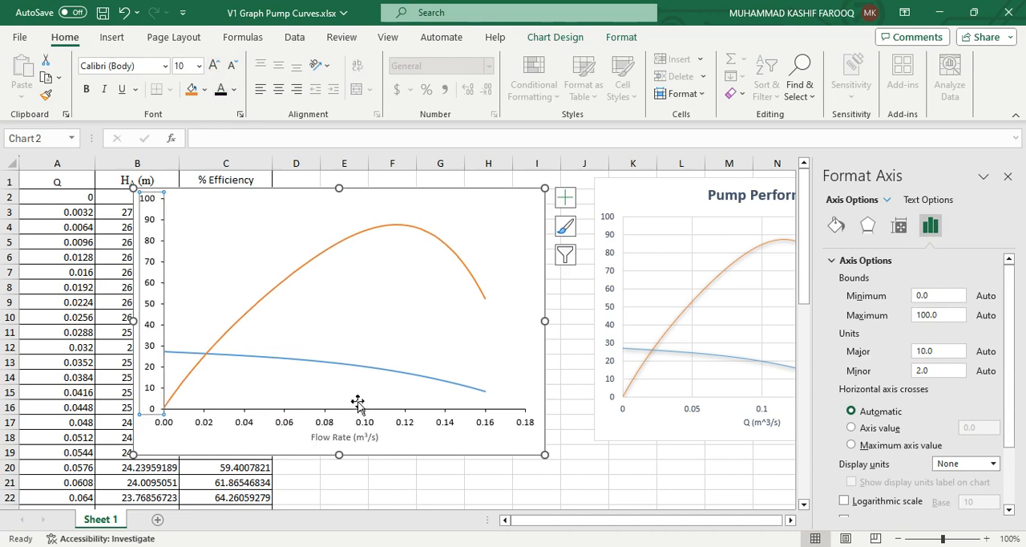
left_click(528, 494)
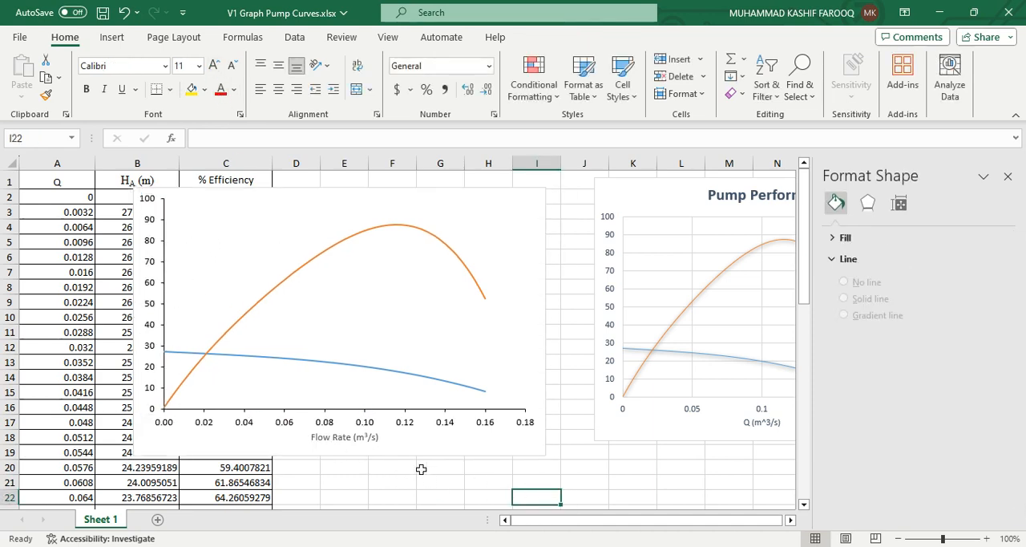
Increase the Flow Rate axis title's font size to 12 and make its text black
left_click(362, 444)
left_click(365, 440)
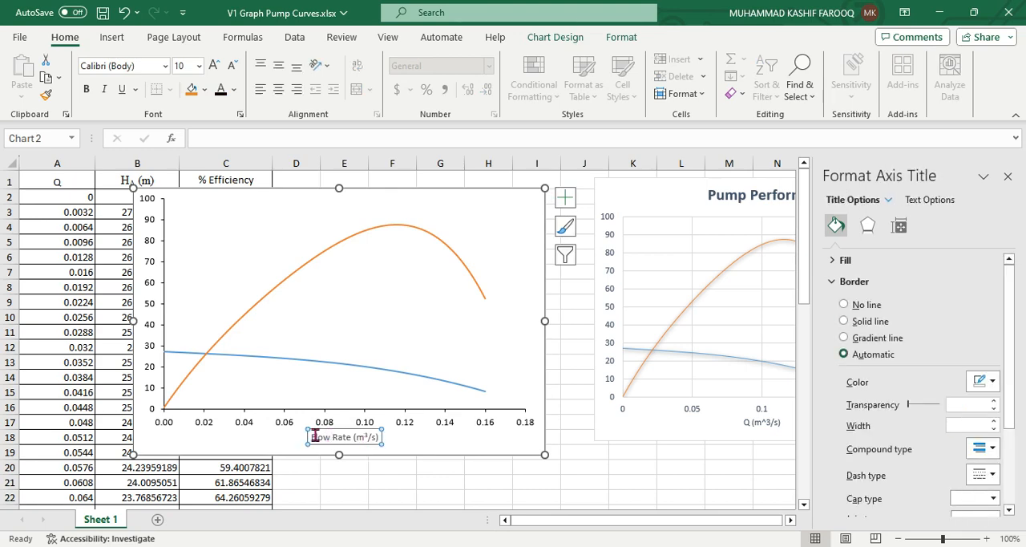
left_click_drag(314, 437, 388, 433)
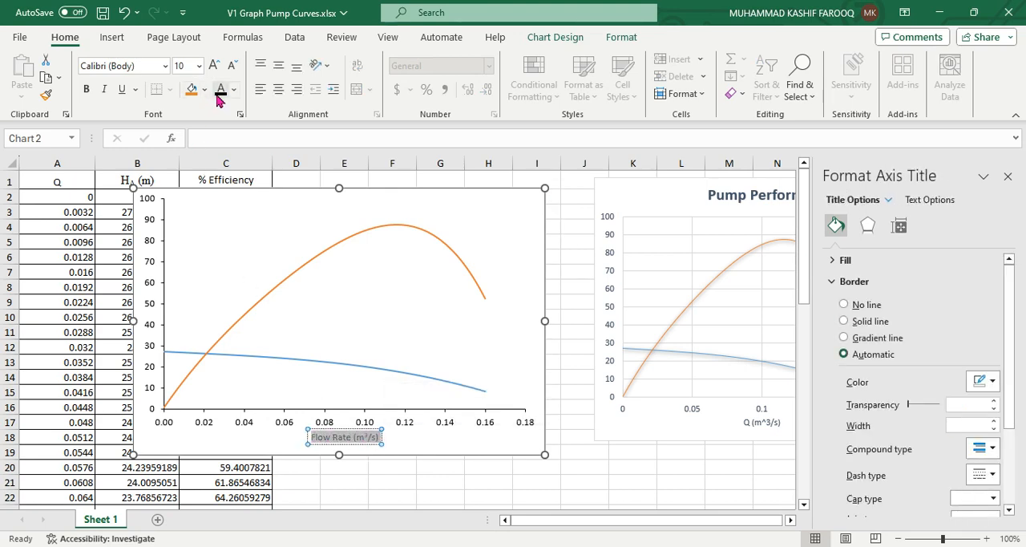
left_click(215, 66)
left_click(215, 66)
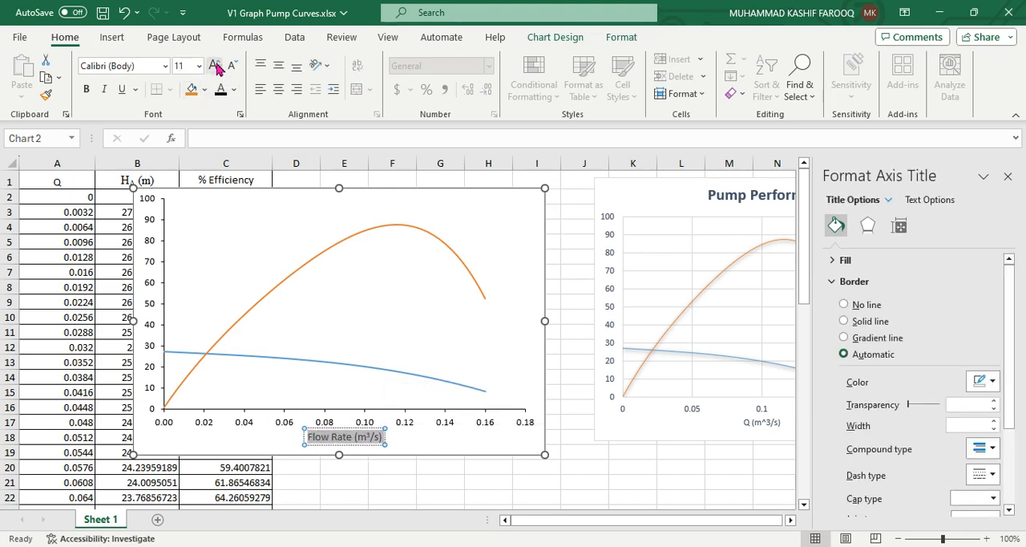
left_click(215, 65)
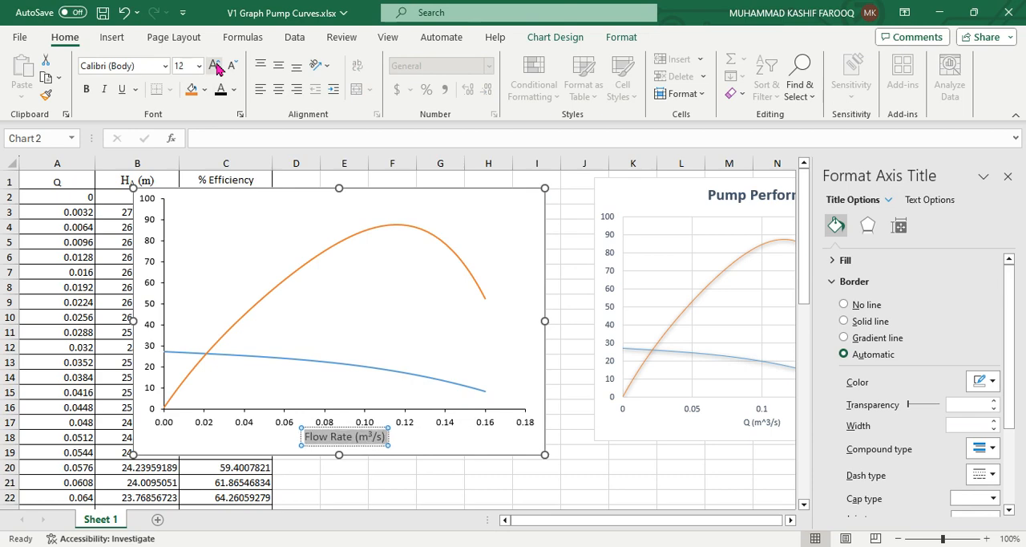
left_click(488, 482)
Enlarge the chart by extending its lower-right corner to about column J, row 21, and close the formatting pane
left_click(525, 455)
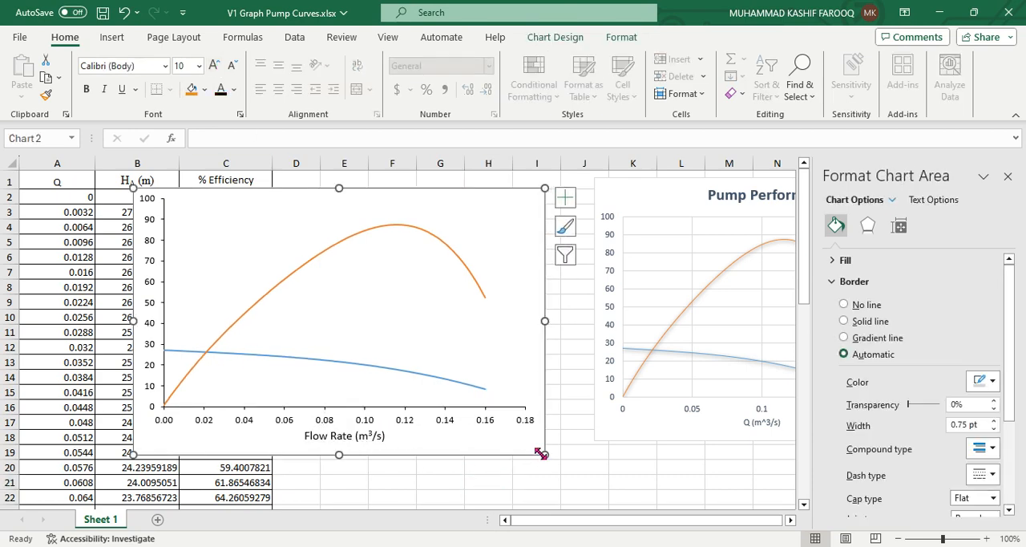
left_click_drag(545, 455, 582, 480)
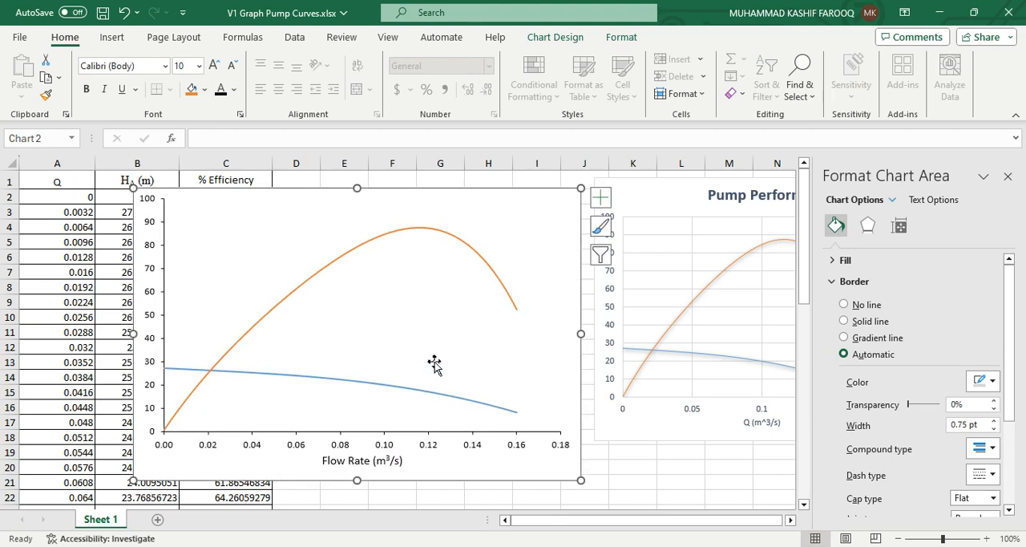
left_click(628, 483)
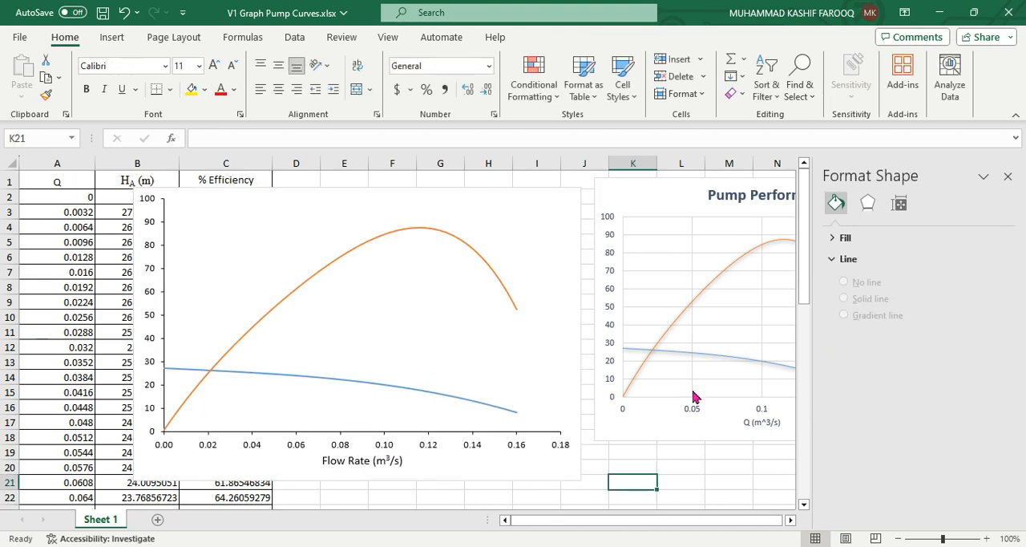
left_click(1008, 177)
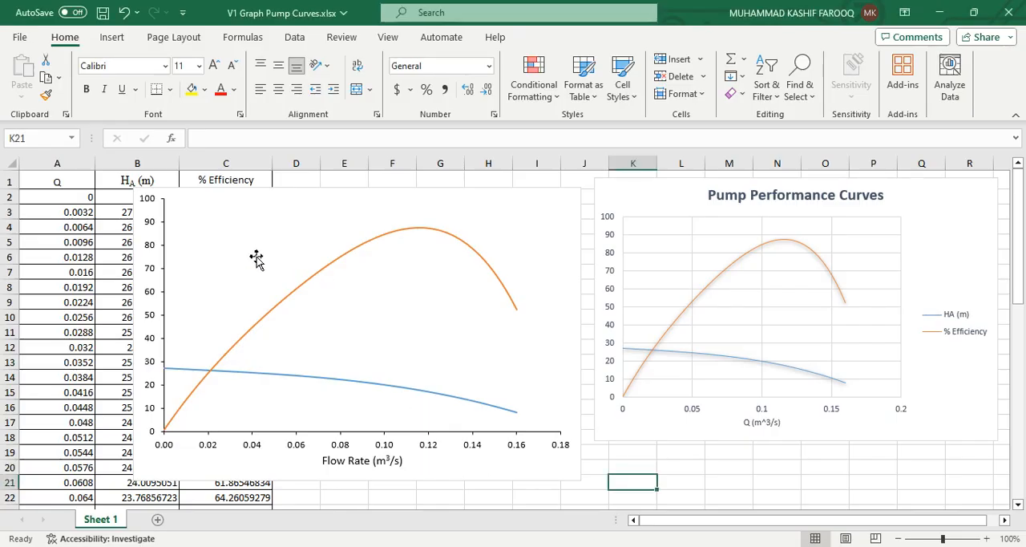
Give the chart's plot area a solid black border with a width of 1 pt and close the formatting pane
left_click(458, 343)
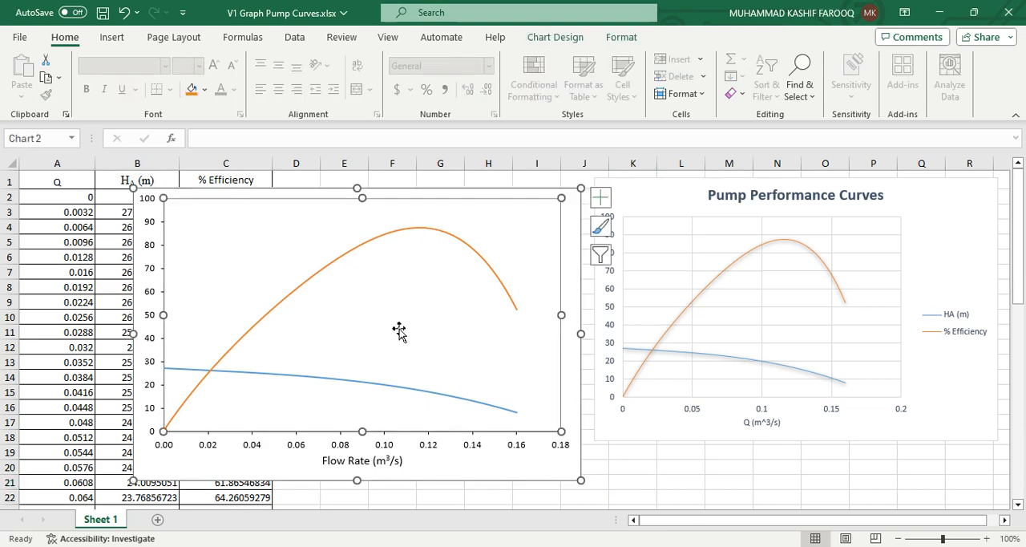
double_click(461, 303)
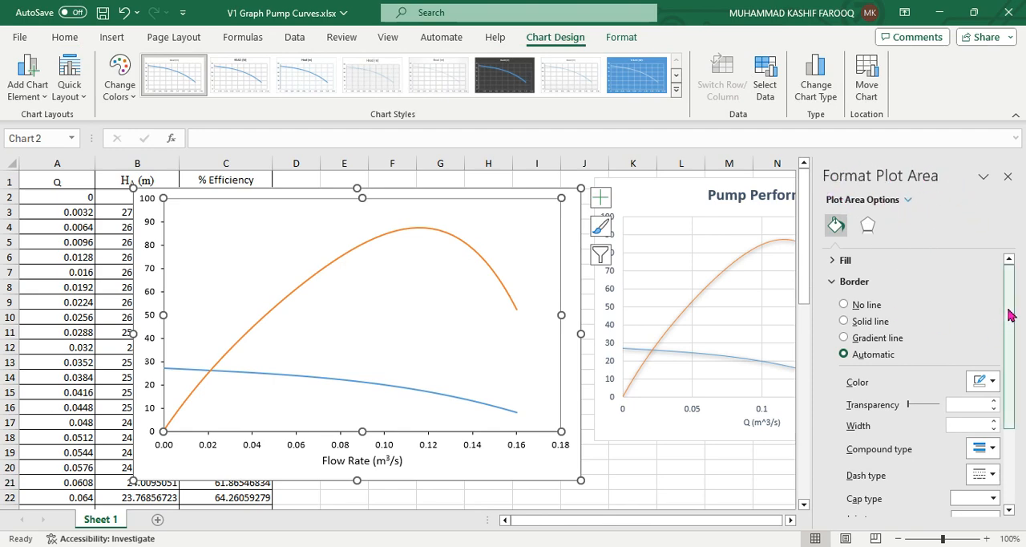
left_click_drag(1008, 320, 1009, 326)
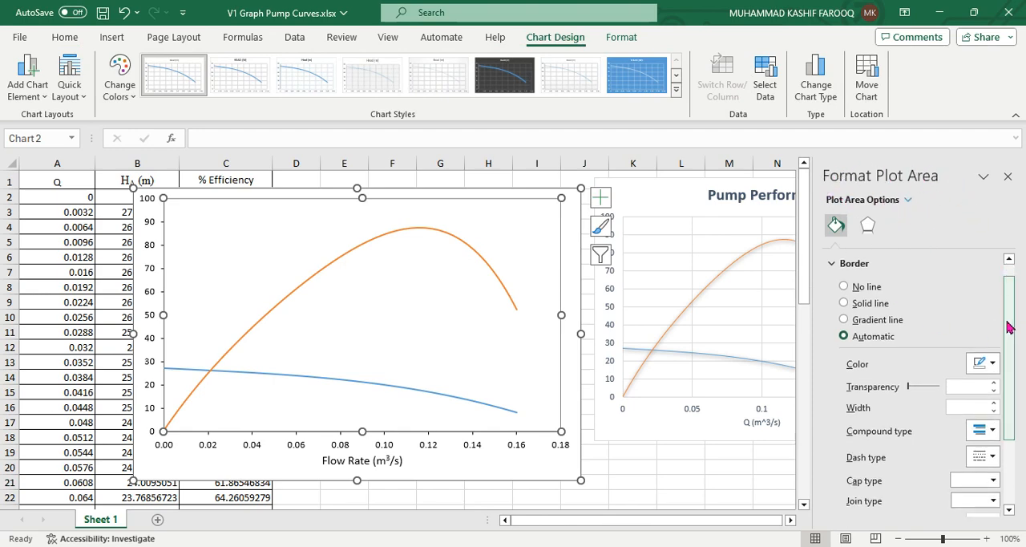
left_click(879, 310)
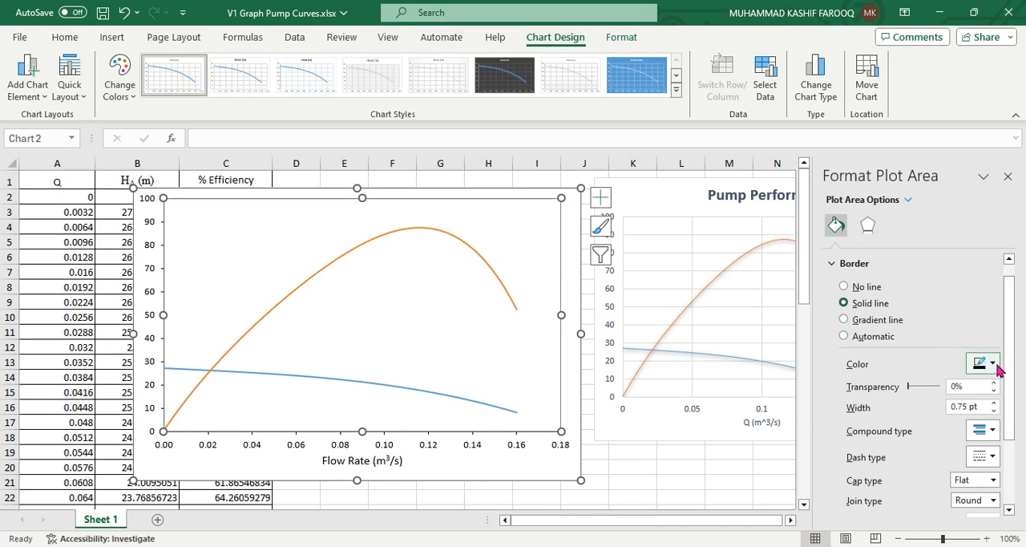
left_click(869, 337)
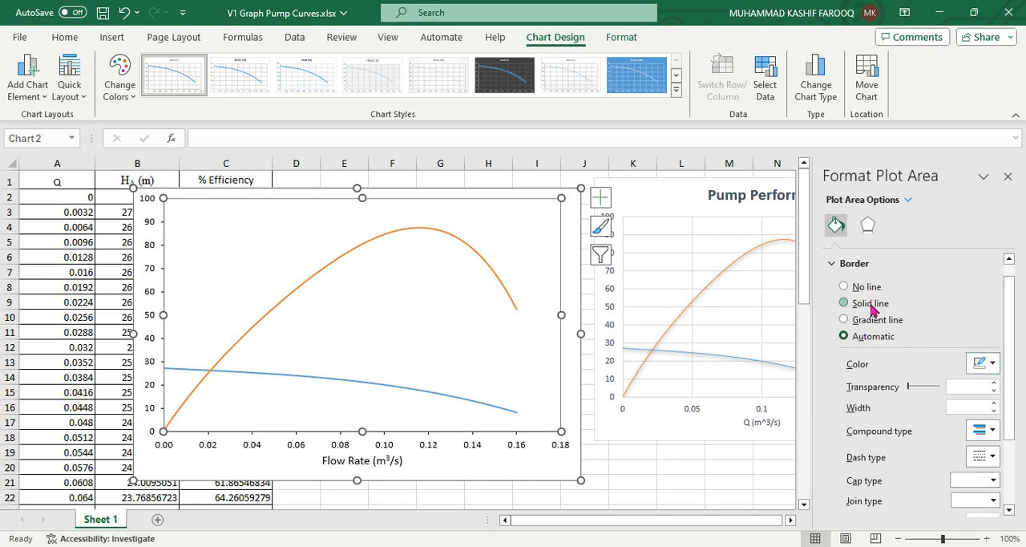
left_click(844, 303)
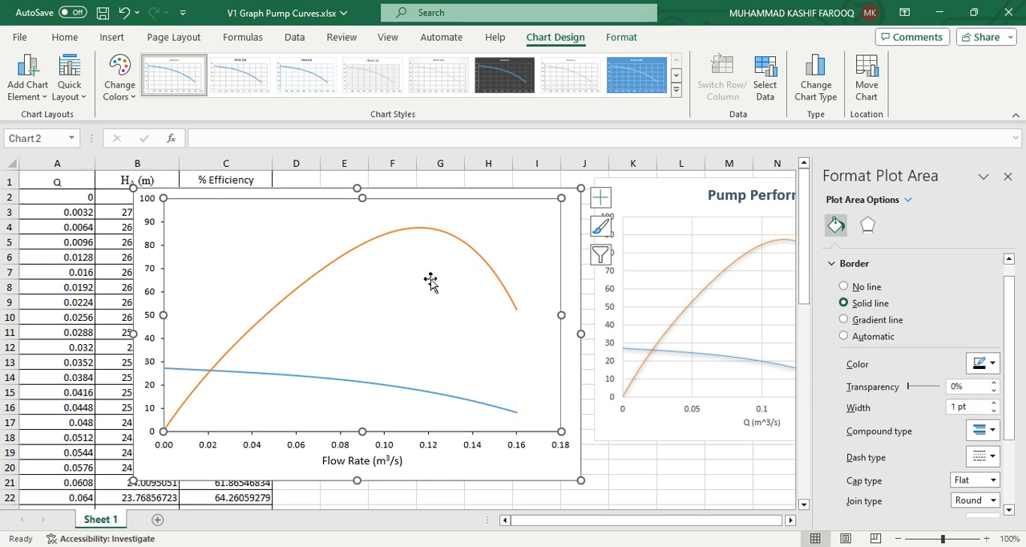
left_click(732, 488)
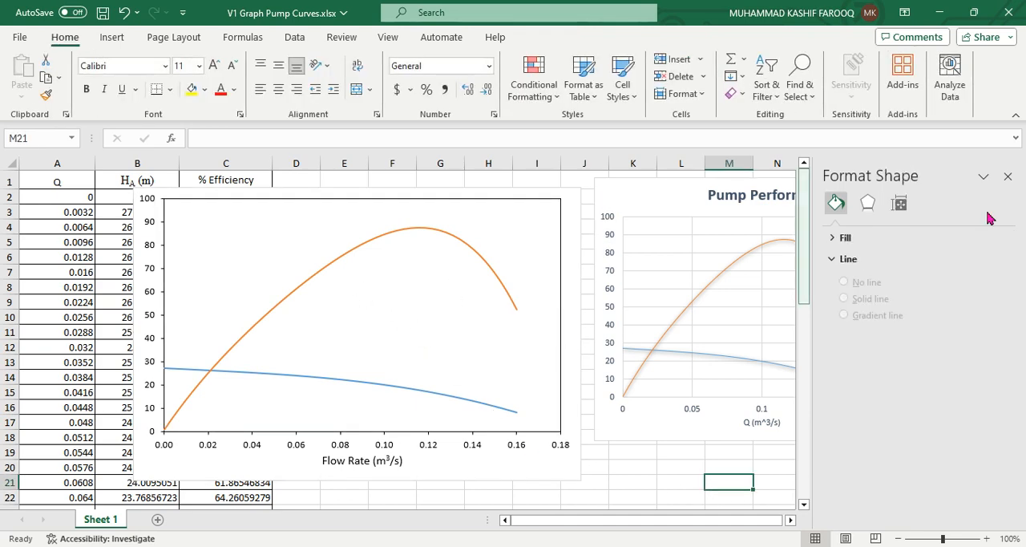
left_click(1008, 176)
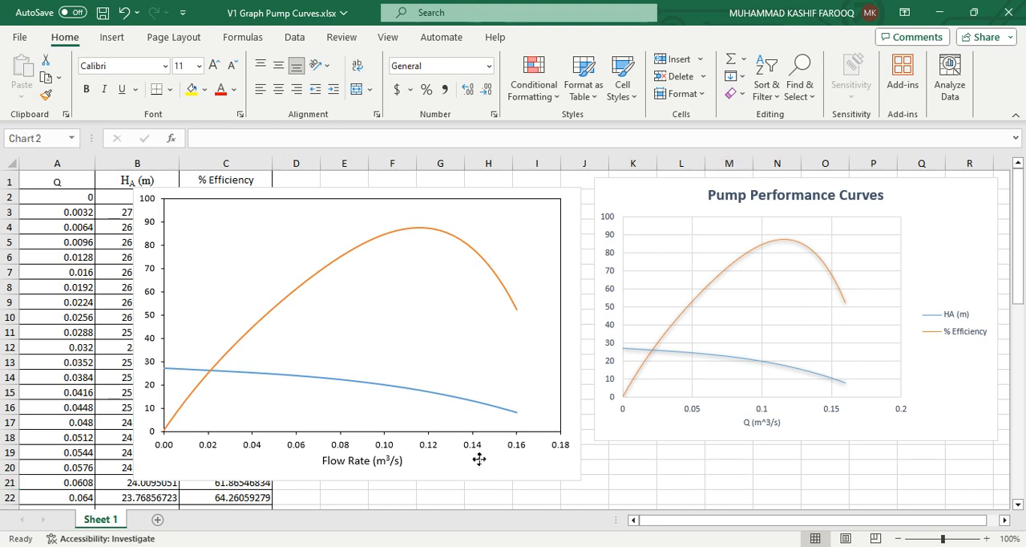
Move the chart clear of the data columns and give its chart area a solid black border
left_click_drag(479, 460, 626, 464)
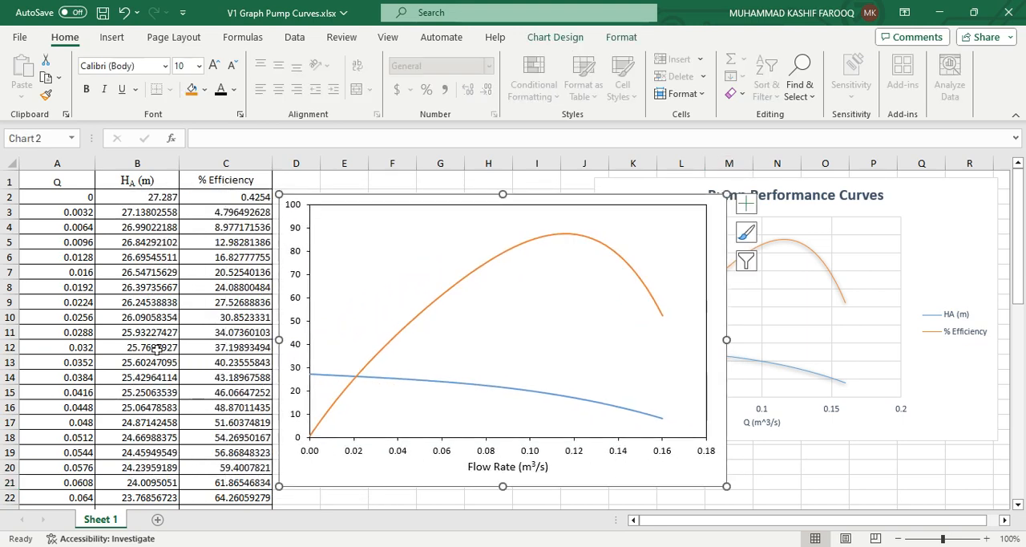
double_click(643, 476)
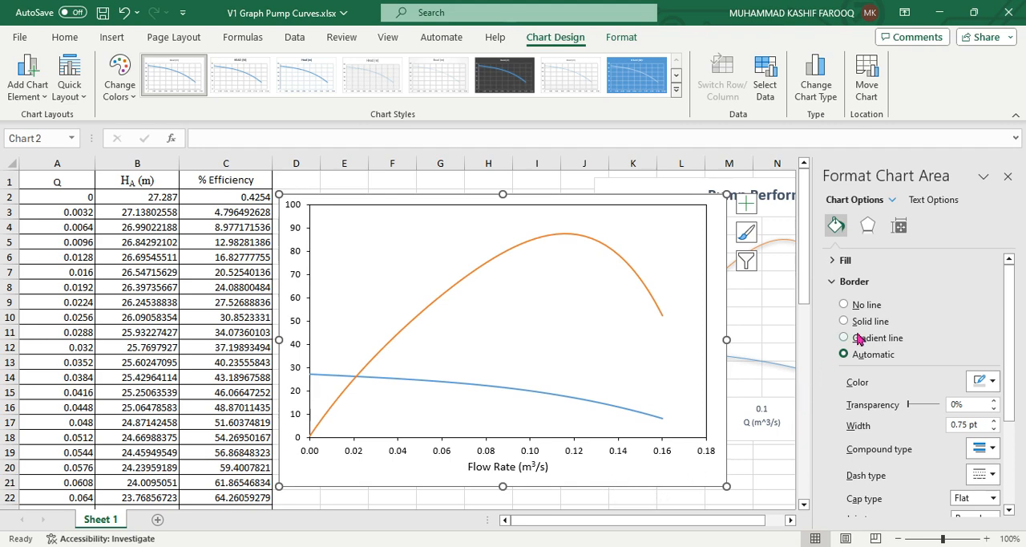
left_click(993, 382)
left_click(997, 405)
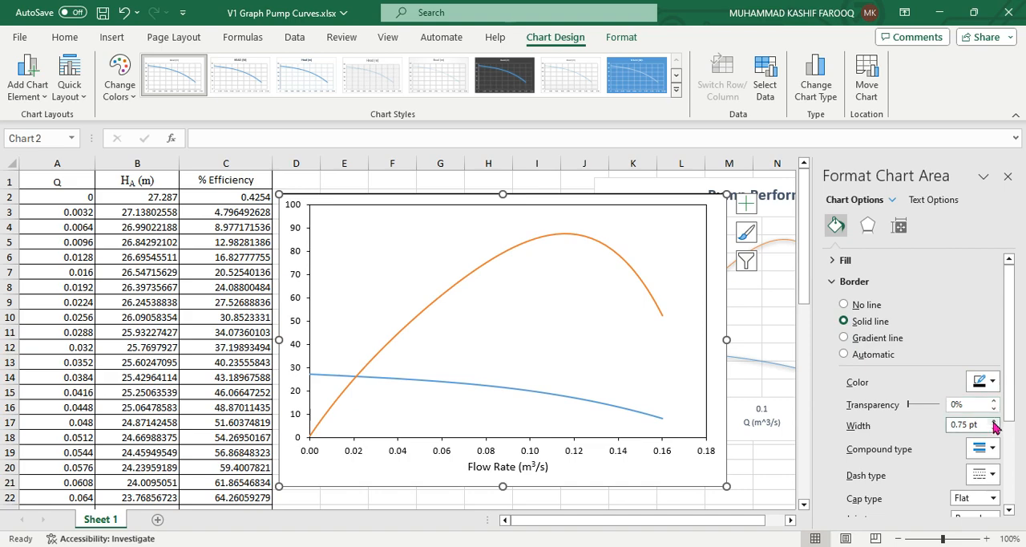
left_click(758, 469)
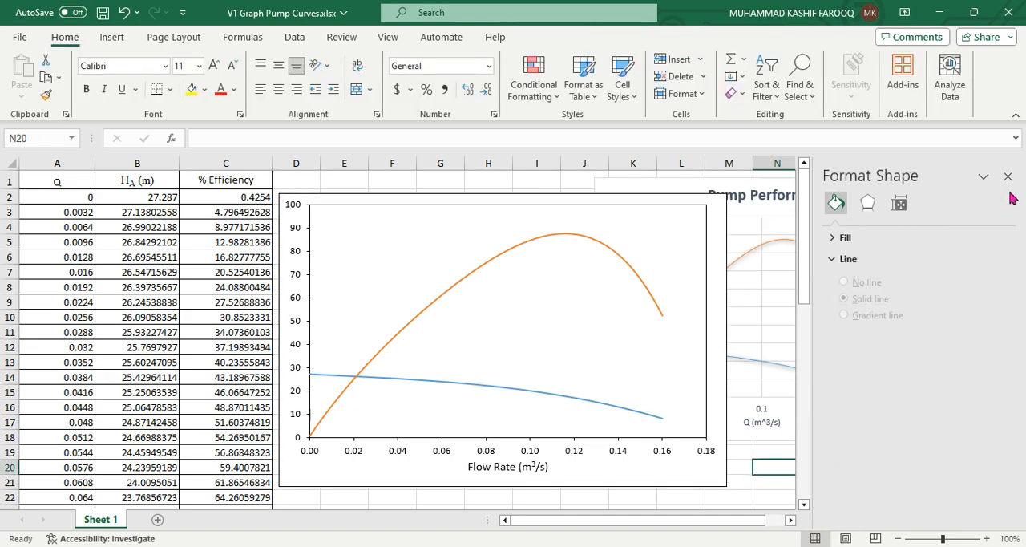
left_click(1009, 175)
Shift the chart back over column C and add a legend to it
mouse_move(597, 476)
left_mouse_down()
mouse_move(699, 463)
mouse_move(584, 479)
left_mouse_up()
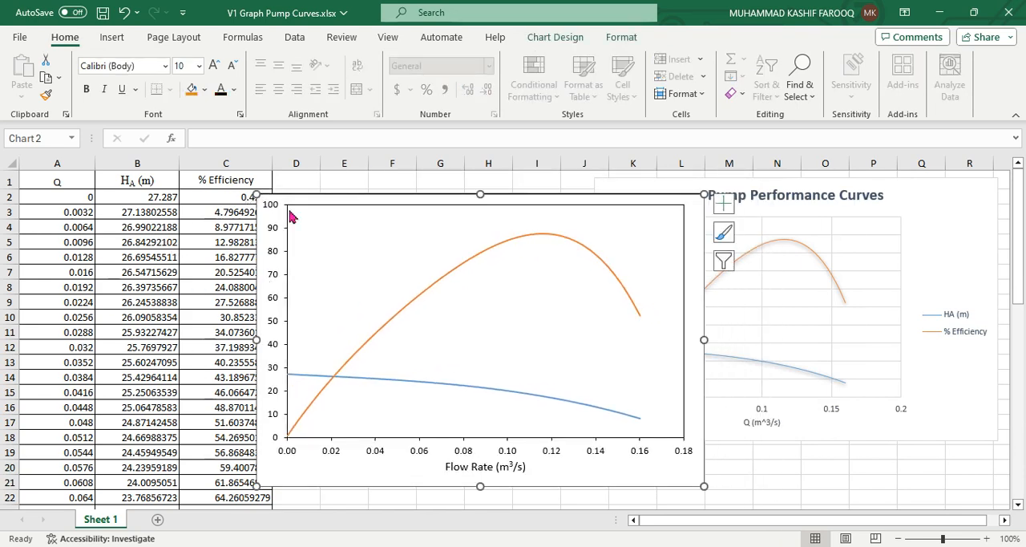
left_click_drag(675, 468, 631, 466)
left_click(691, 204)
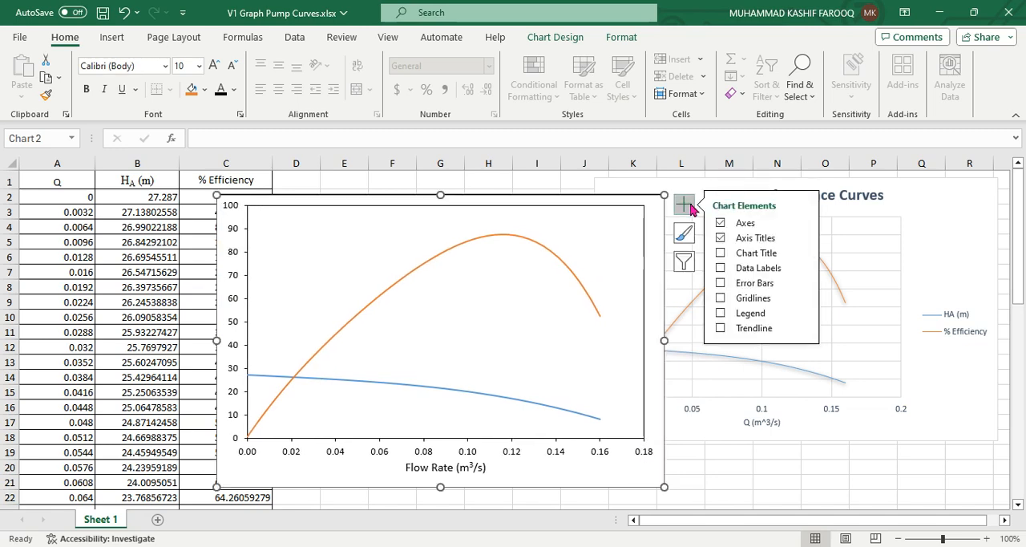
left_click(752, 315)
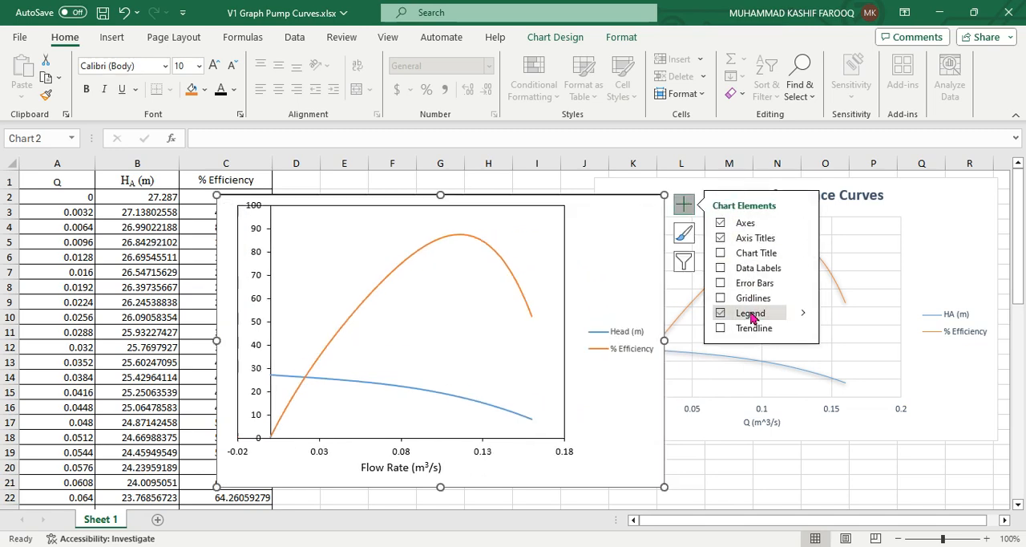
left_click(736, 493)
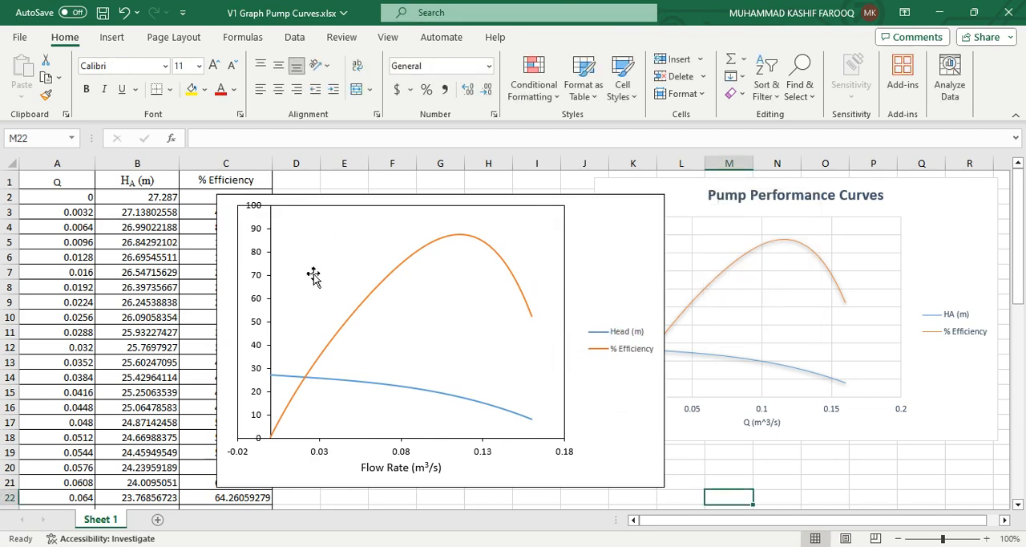
Try the legend at the chart's bottom, then position it at the right and allow it to overlap the chart
left_click(625, 352)
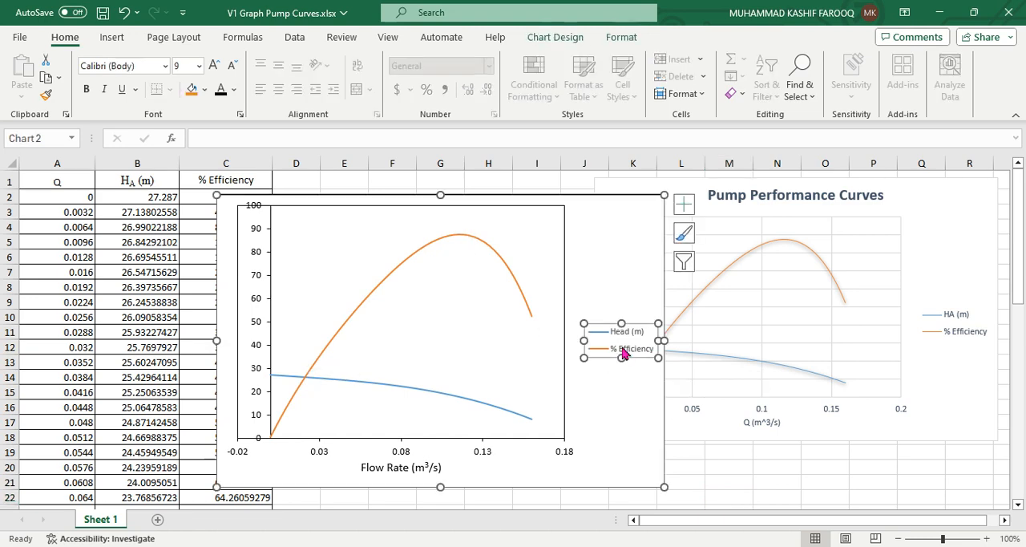
right_click(624, 353)
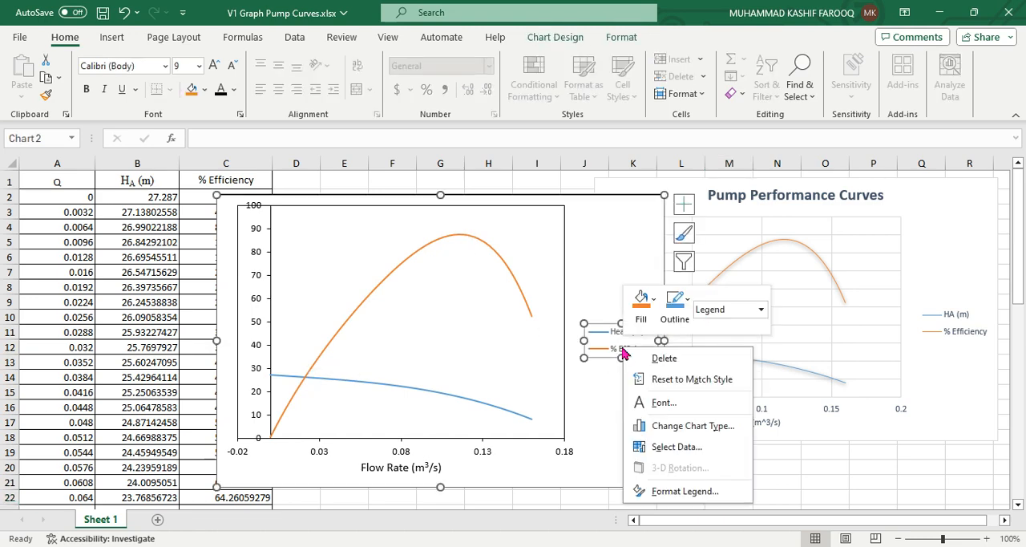
left_click(685, 491)
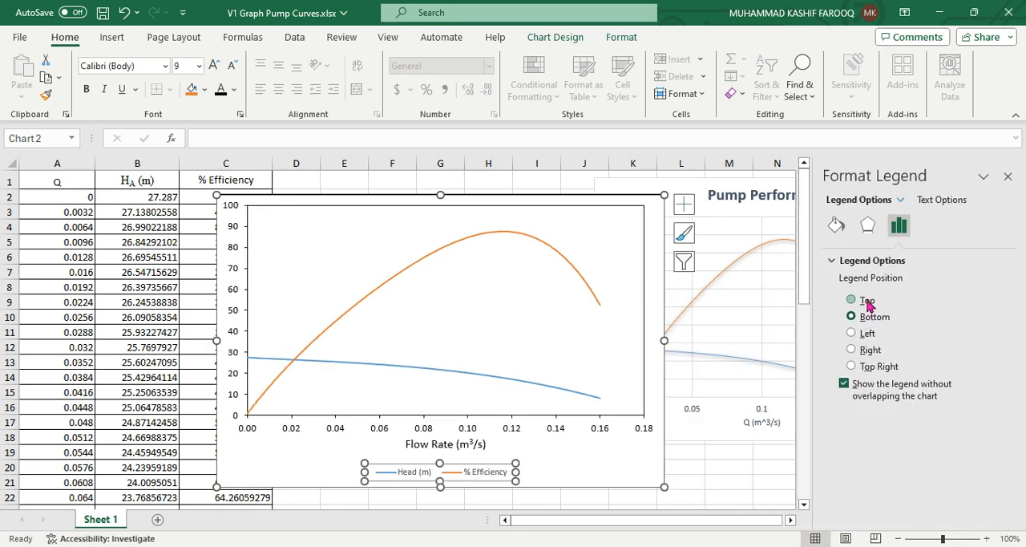
left_click(870, 303)
left_click(871, 319)
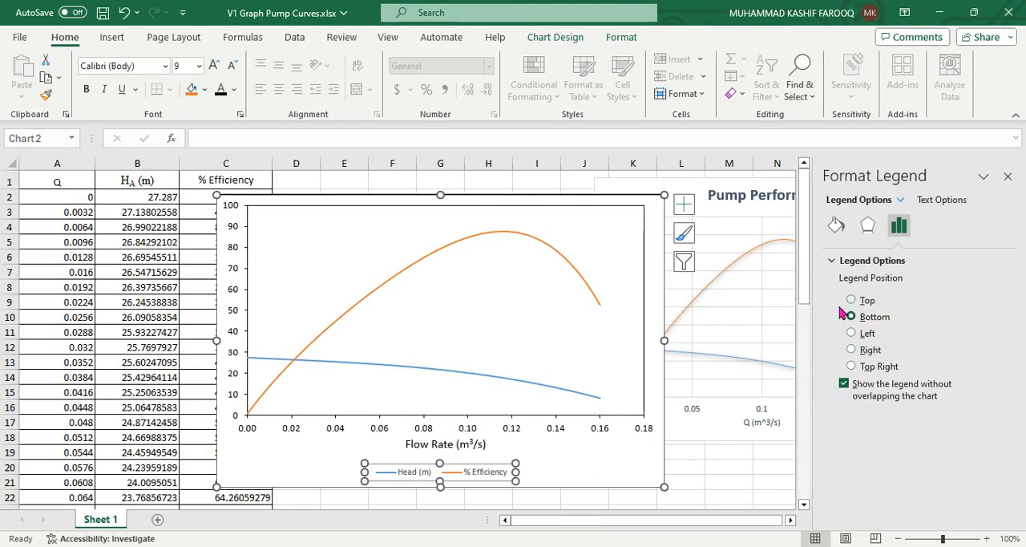
left_click(861, 353)
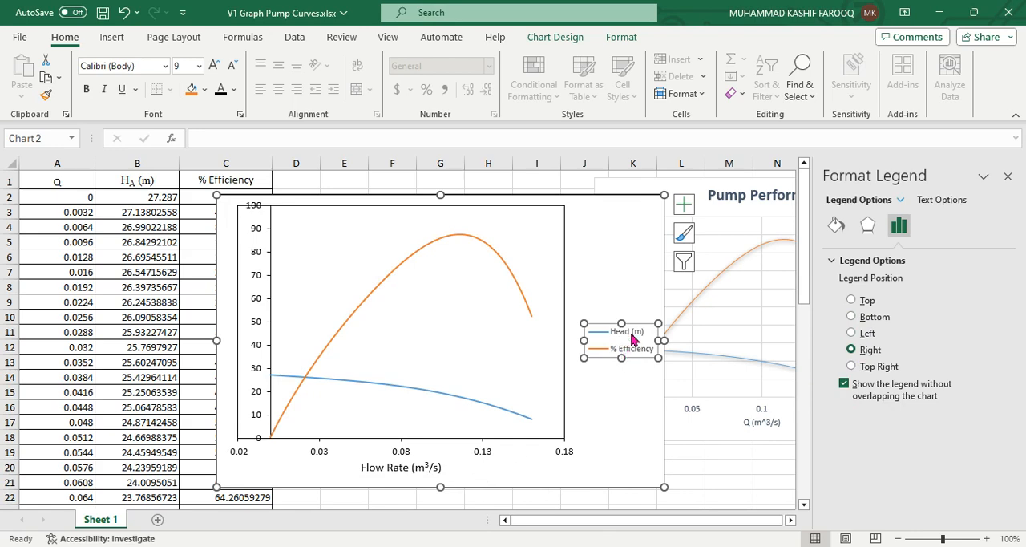
left_click(844, 385)
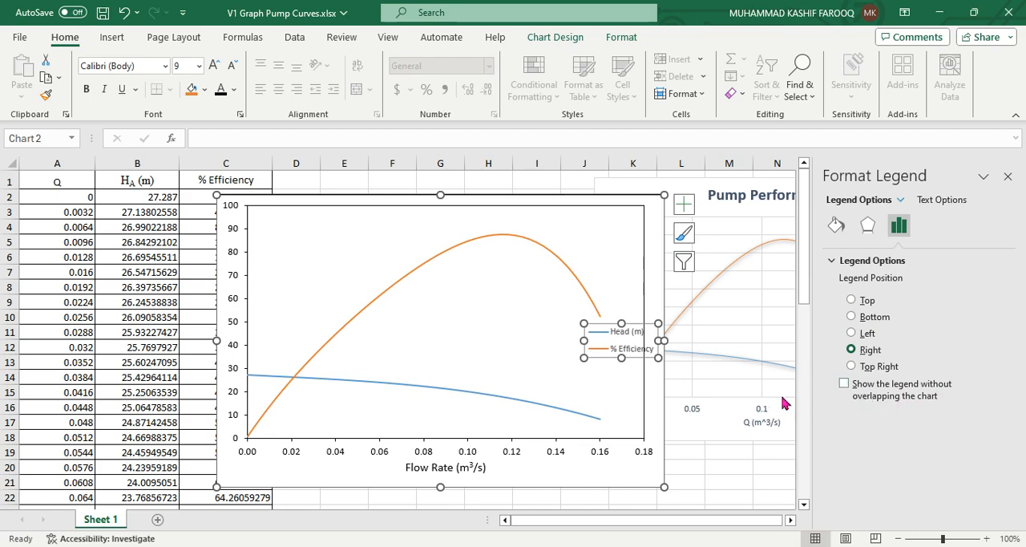
Move the legend into the plot area's upper-left corner, set its font size to 12 and enlarge its box to fit both entries
left_click_drag(649, 339, 574, 335)
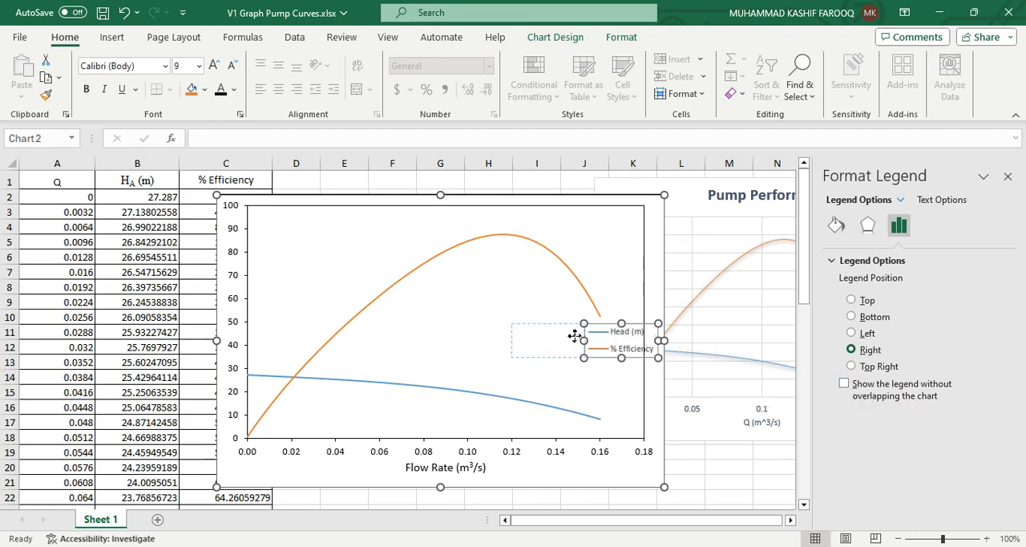
left_click_drag(341, 245, 351, 268)
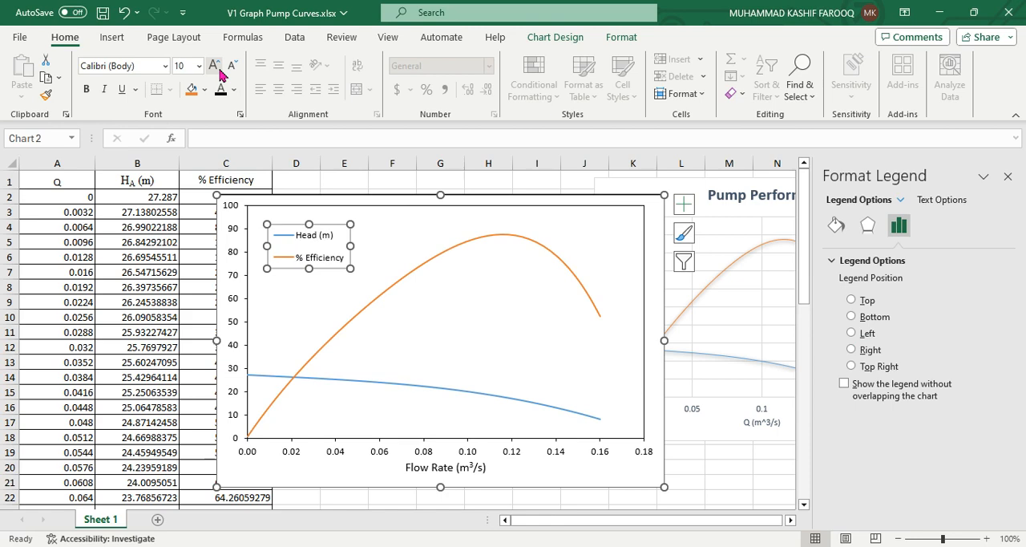
left_click(220, 73)
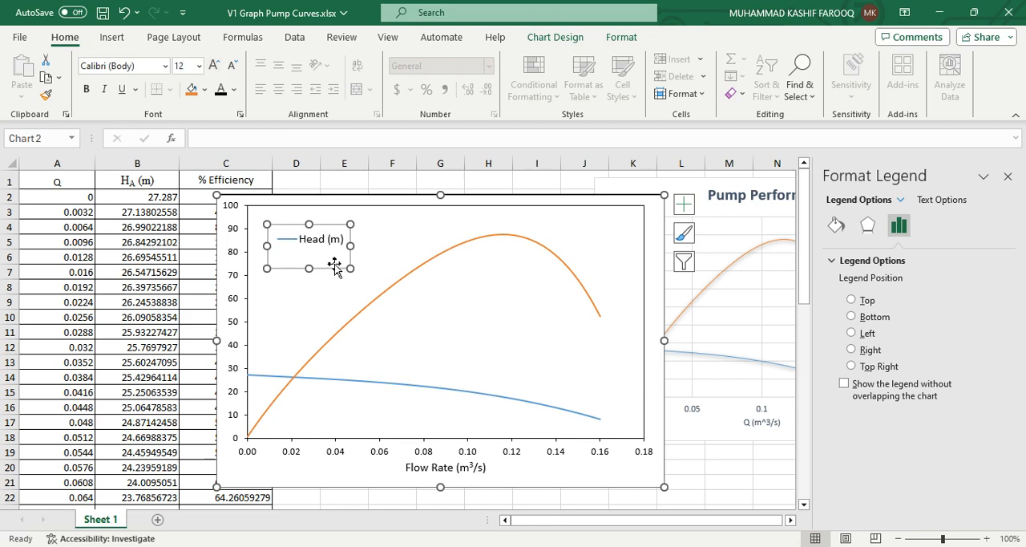
left_click_drag(350, 269, 370, 288)
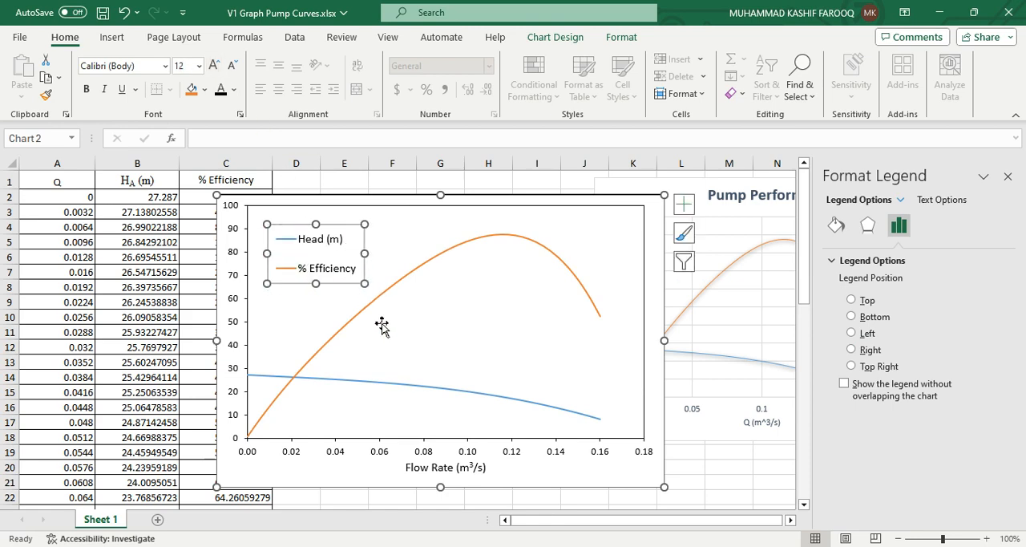
left_click(737, 481)
left_click(1008, 176)
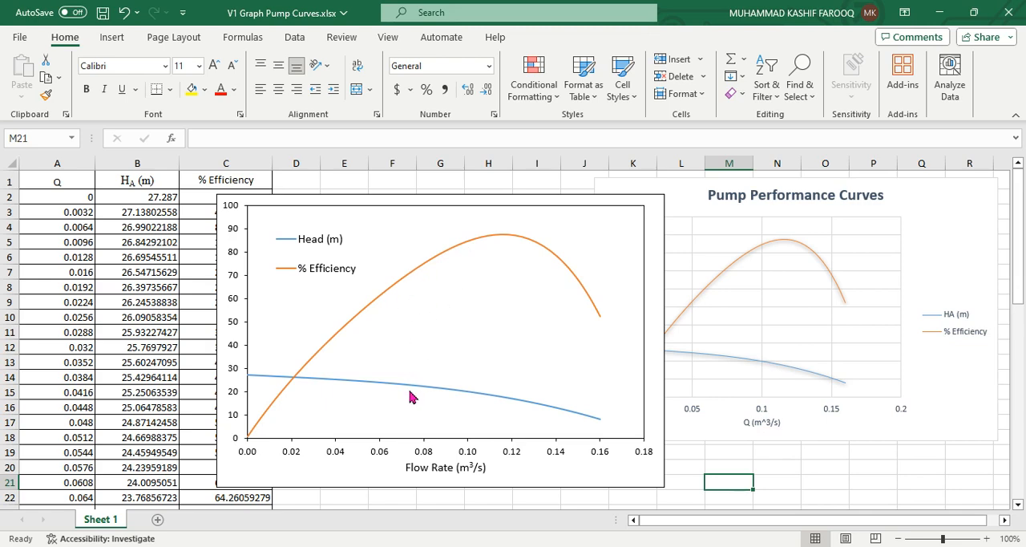
Change the line colour of the whole % Efficiency curve to standard green
mouse_move(410, 397)
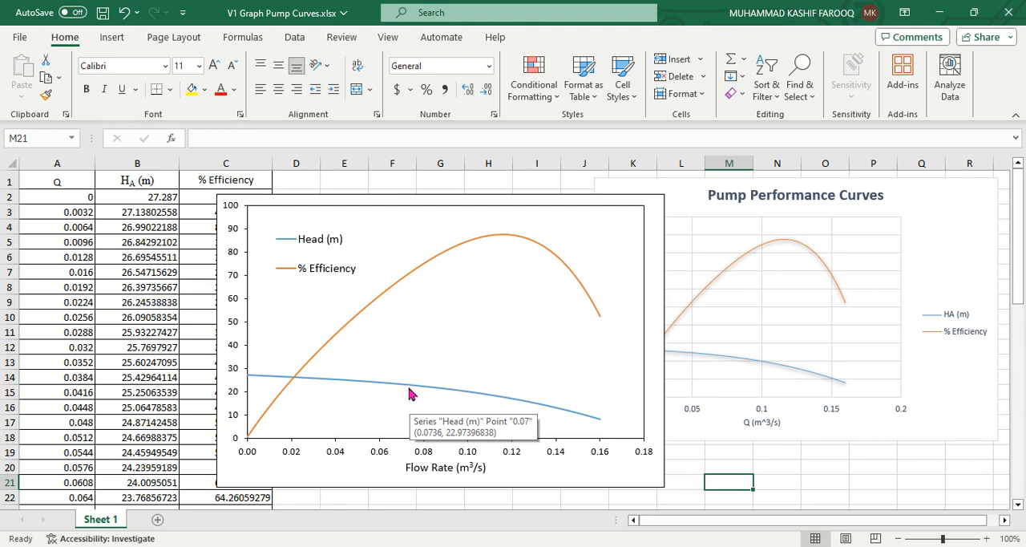
left_click(384, 296)
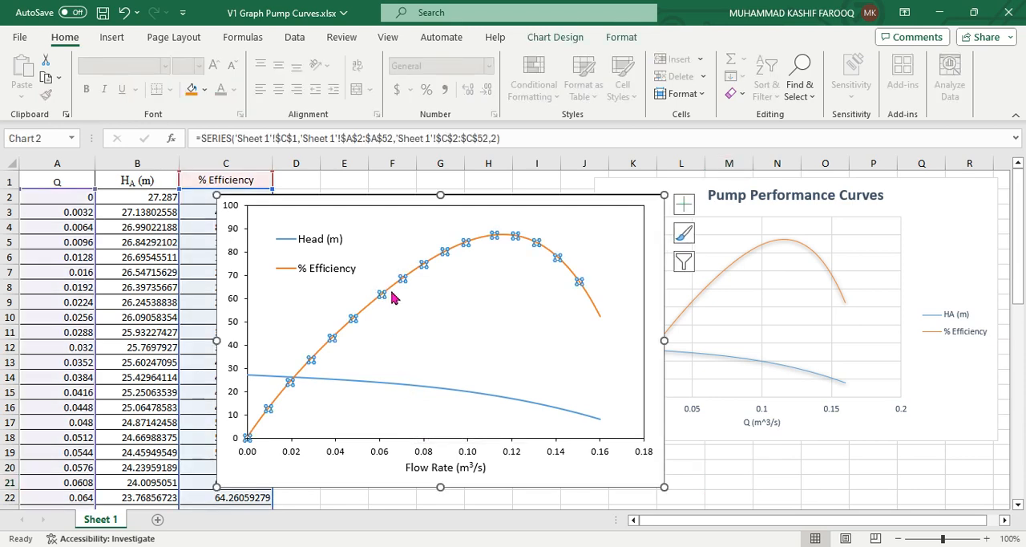
double_click(387, 290)
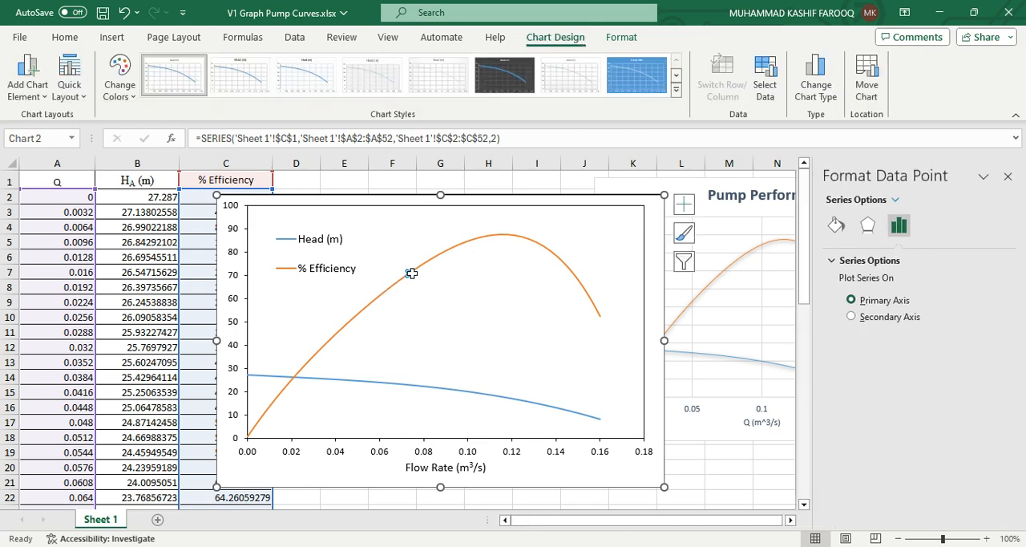
left_click(557, 293)
left_click(579, 283)
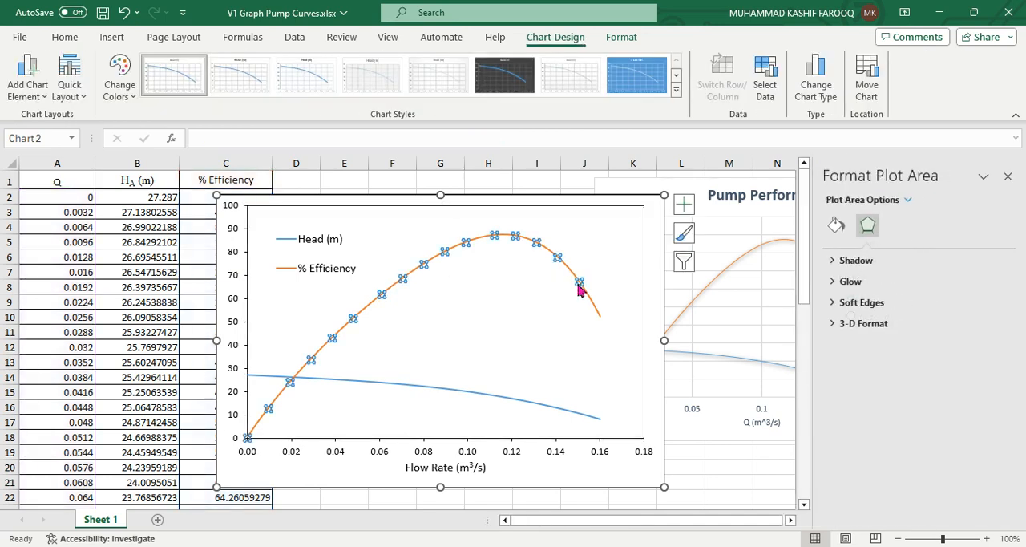
left_click(839, 230)
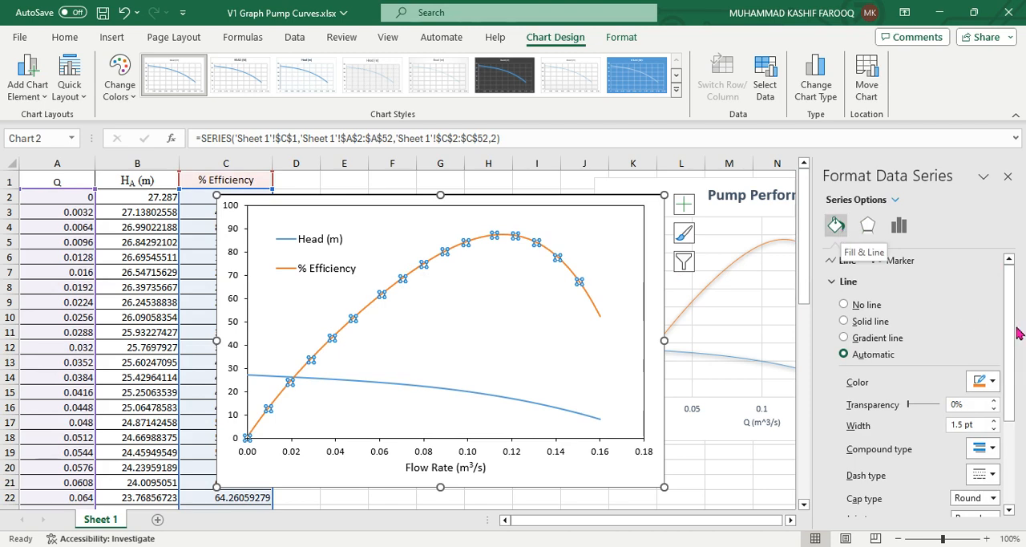
scroll(962, 353, "down", 1)
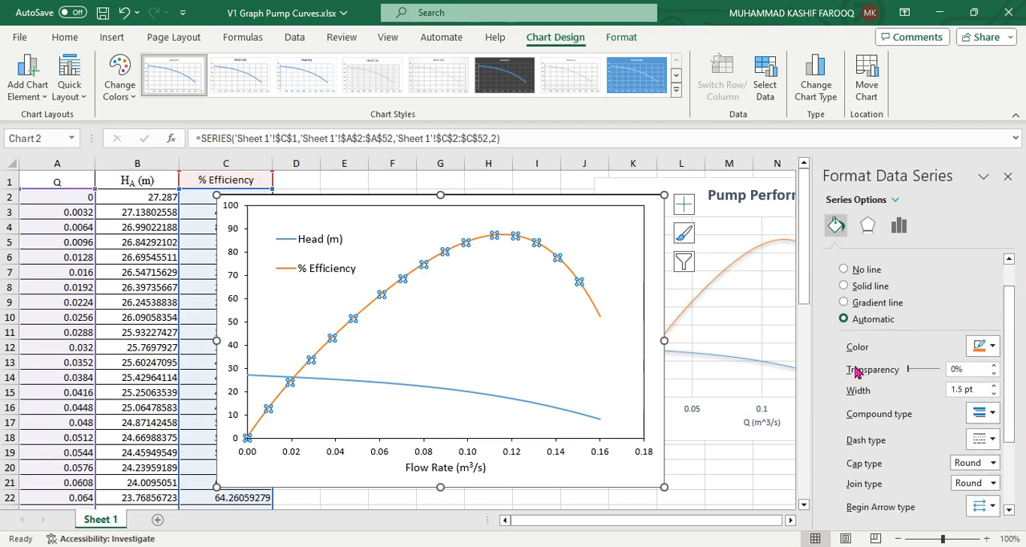
left_click(993, 345)
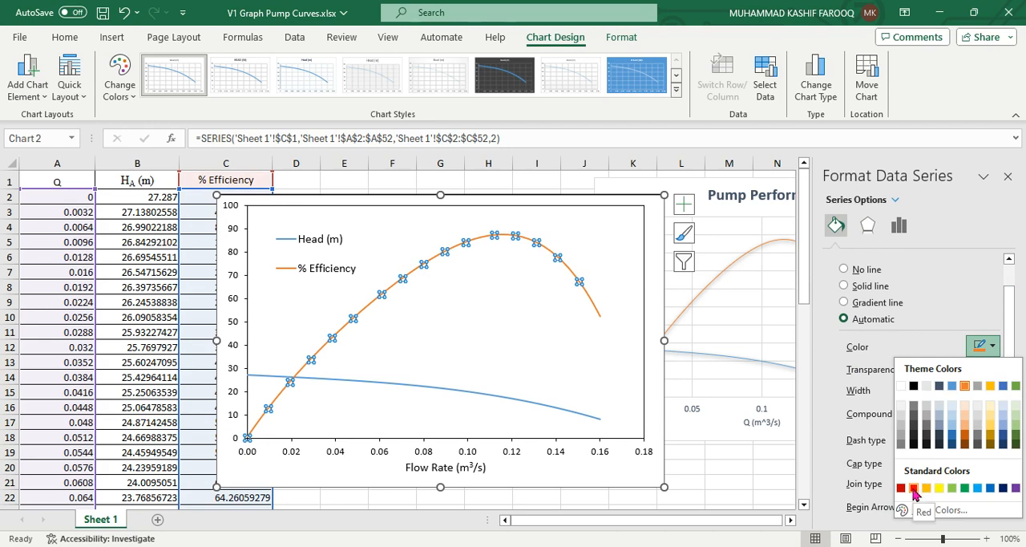
left_click(966, 488)
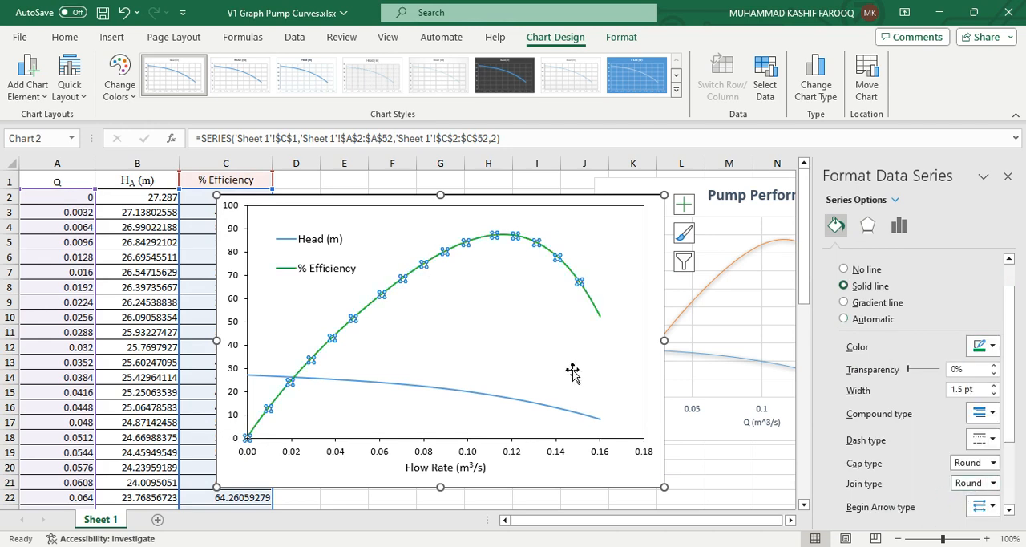
Change the Head (m) curve's line colour to standard red and close the formatting pane
left_click(575, 368)
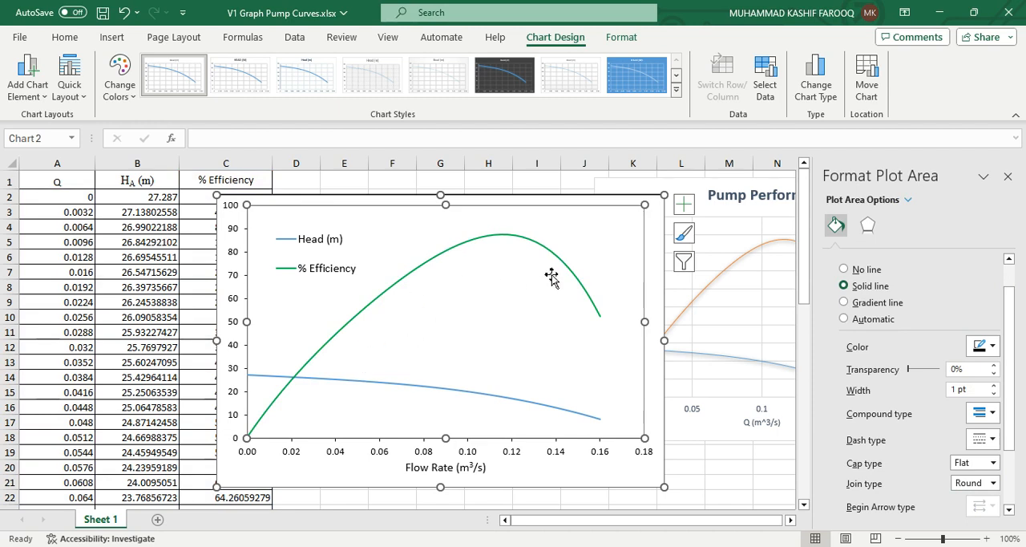
left_click(403, 384)
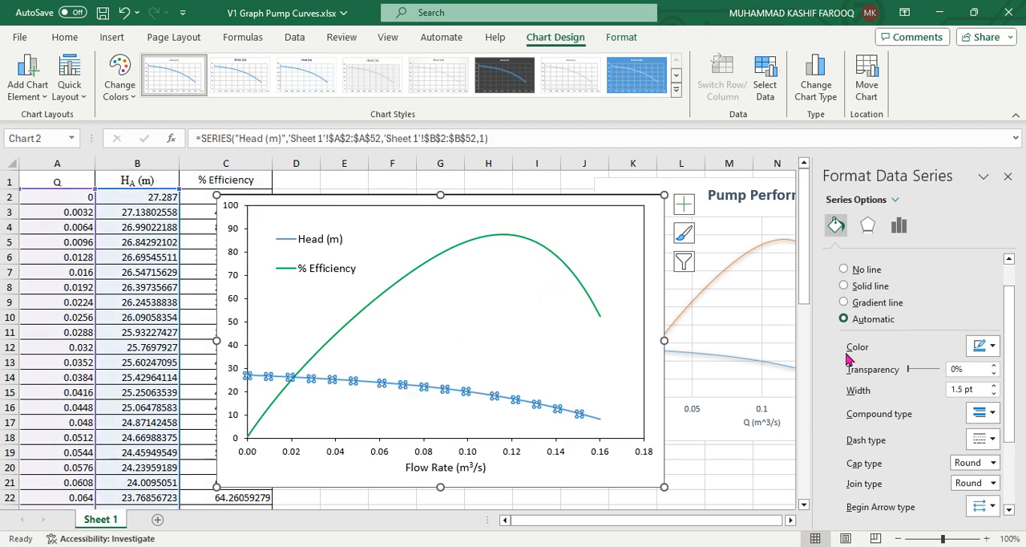
left_click(985, 346)
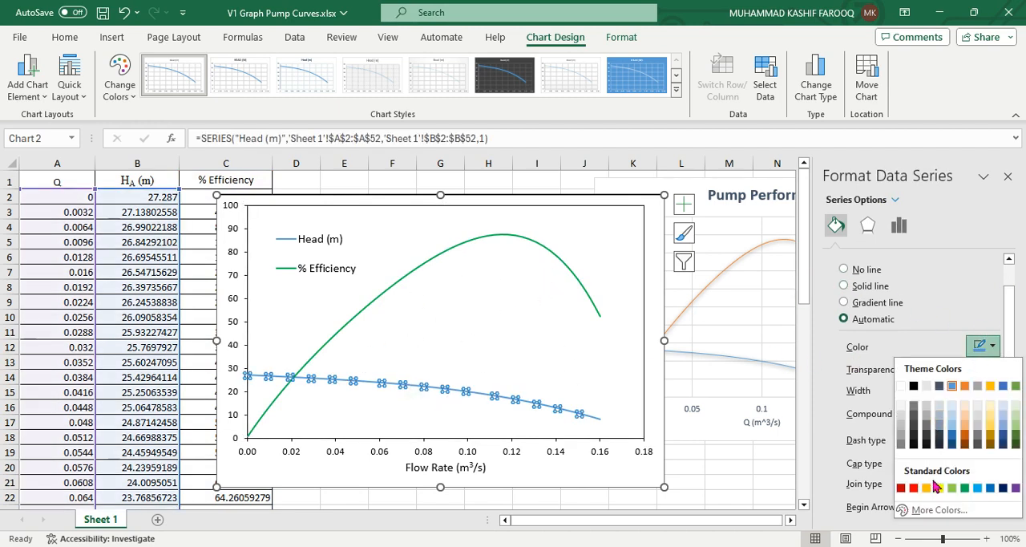
left_click(918, 488)
left_click(725, 483)
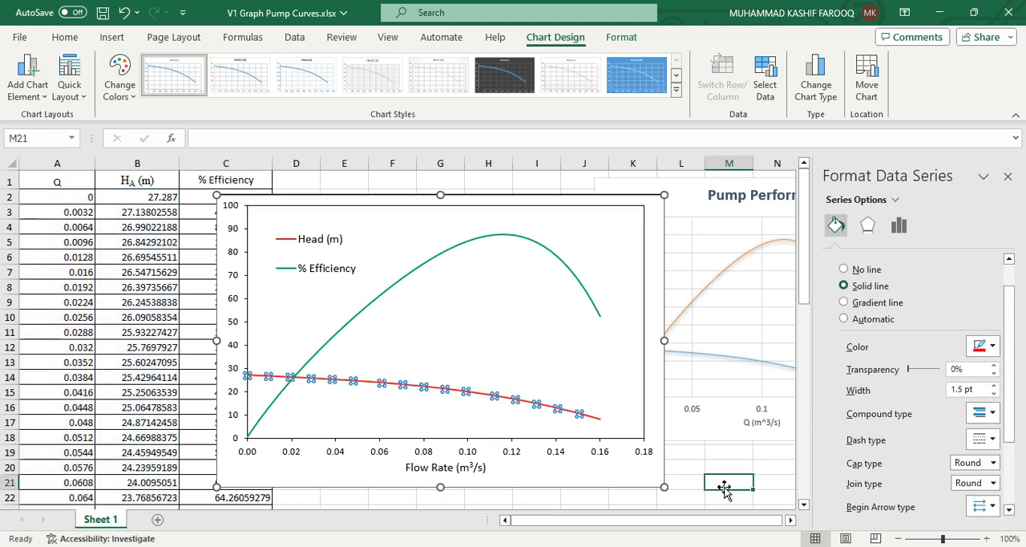
left_click(1008, 176)
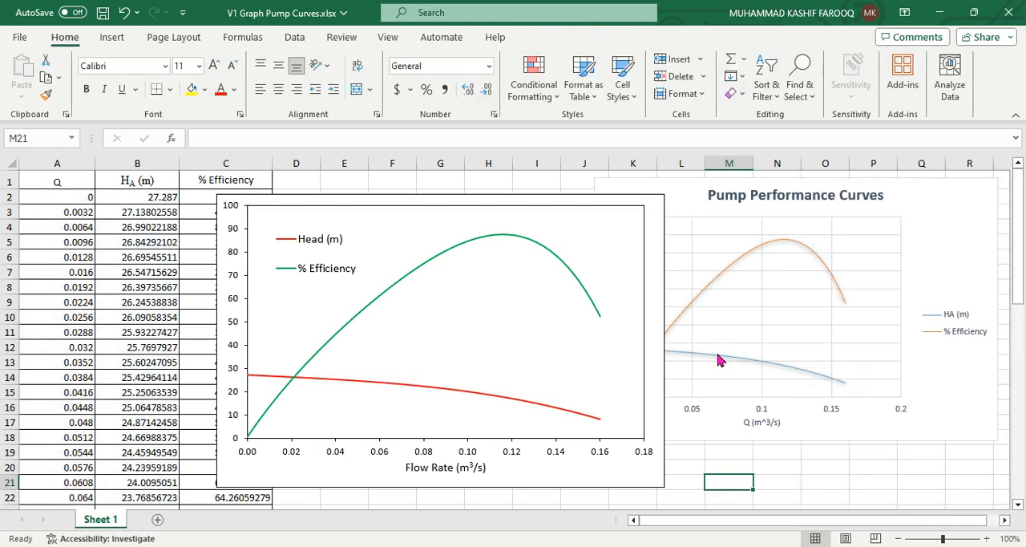
Move the formatted chart over columns B to I so it sits clear of the original Pump Performance Curves chart, and deselect it
left_click_drag(598, 477, 498, 469)
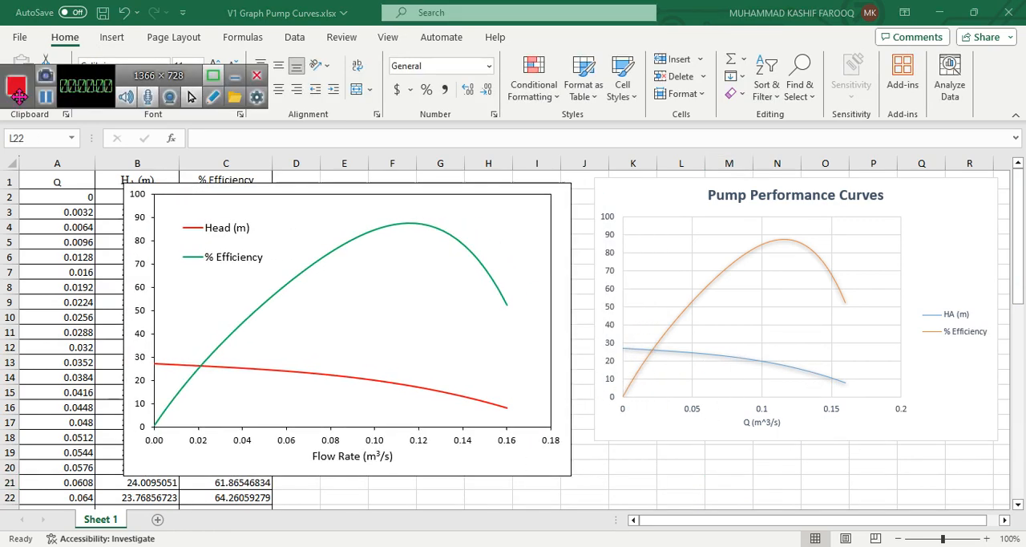
left_click(18, 93)
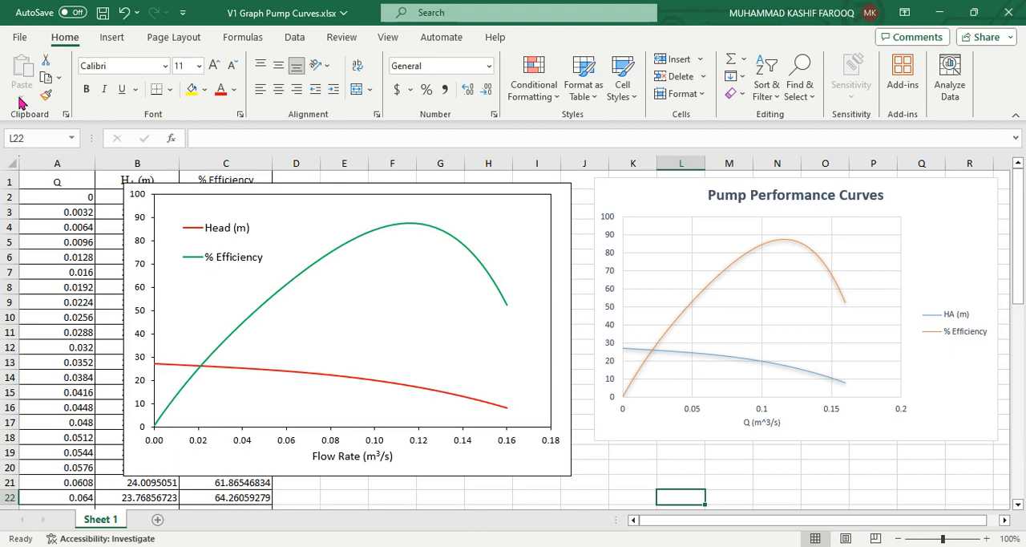
left_click(519, 491)
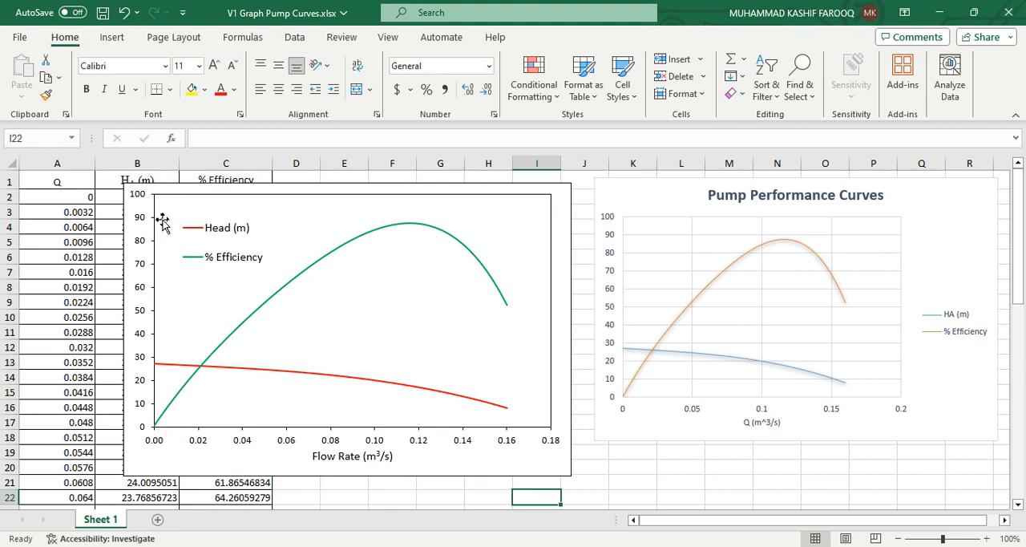
Save the formatted chart as a PNG picture named "graph eee" in the Pictures folder
left_click(451, 465)
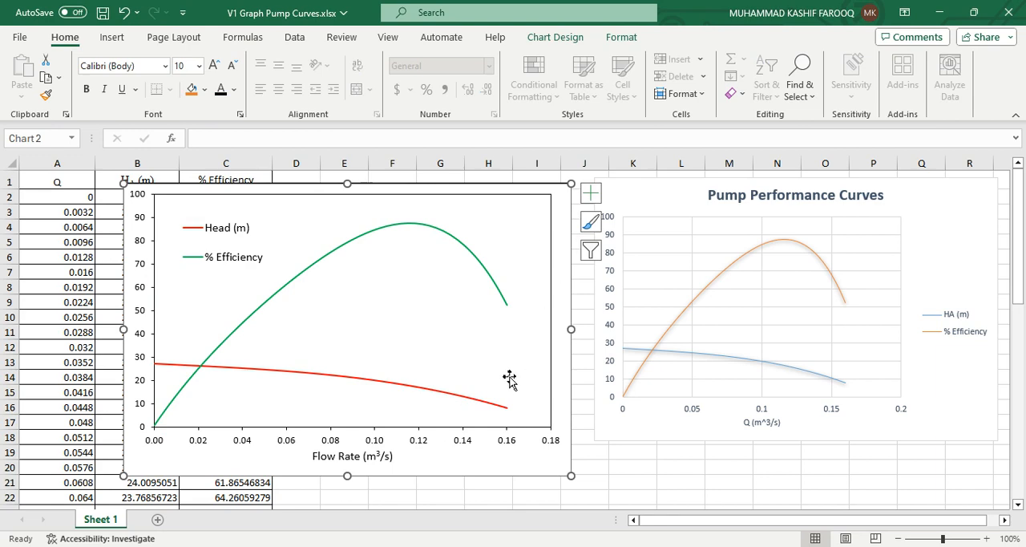
right_click(409, 458)
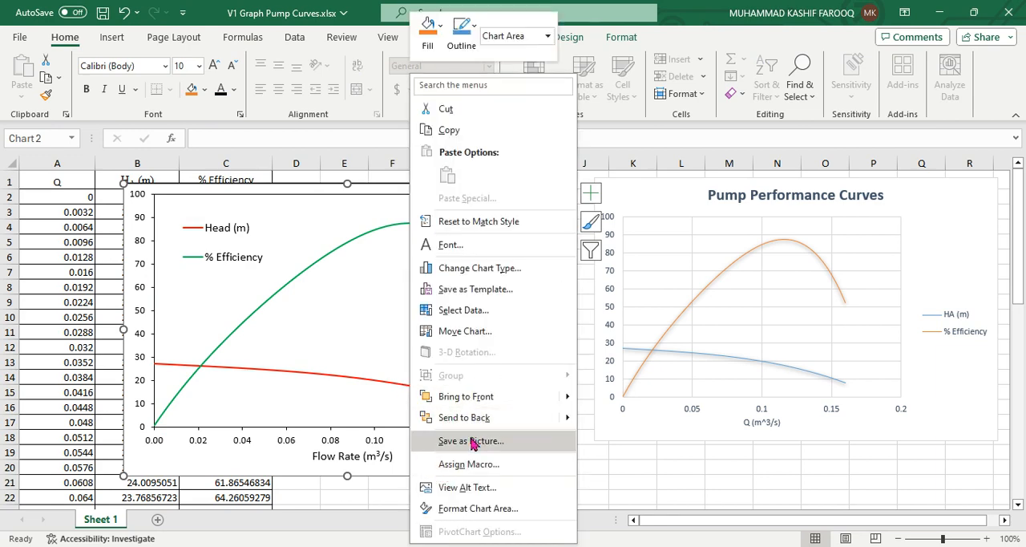
left_click(450, 507)
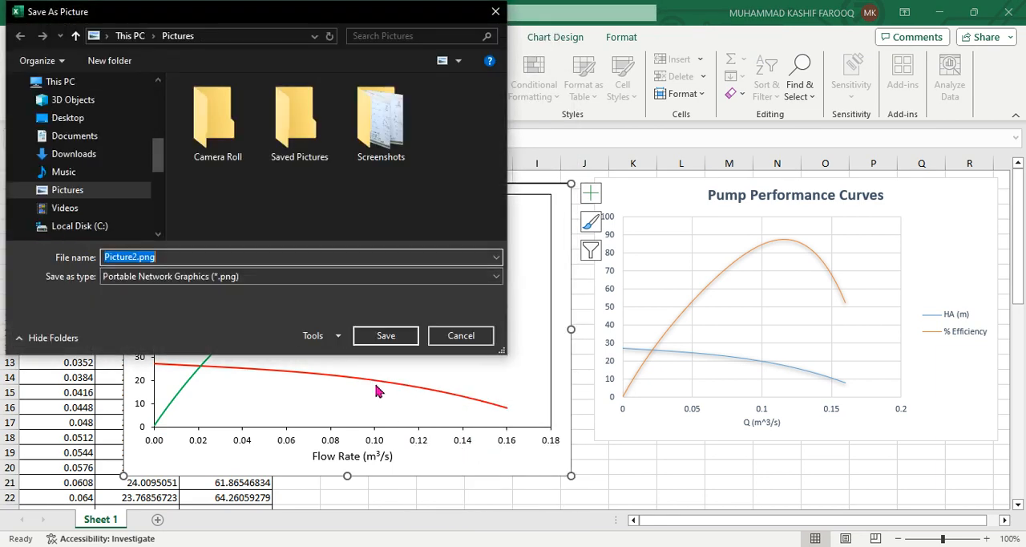
type("graph")
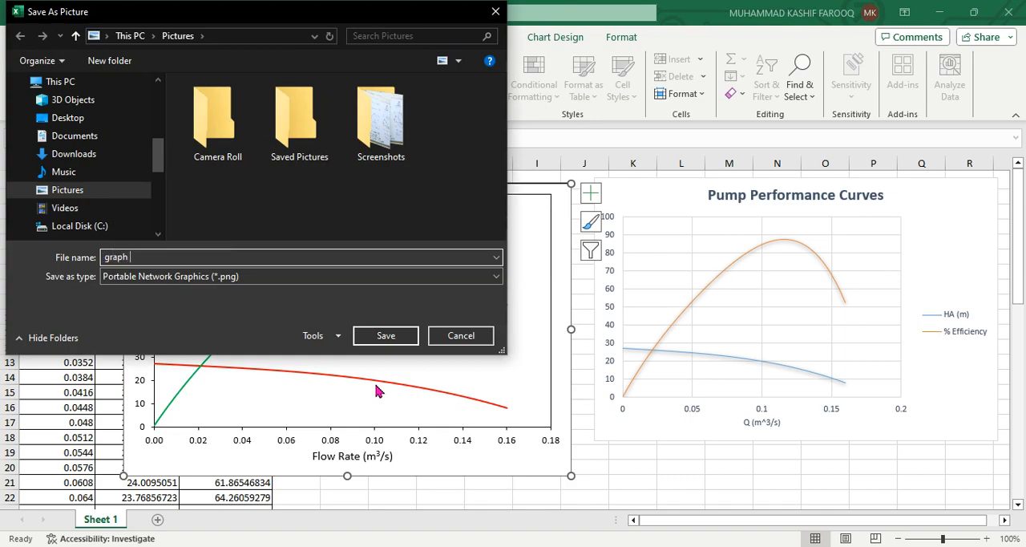
type(" eee")
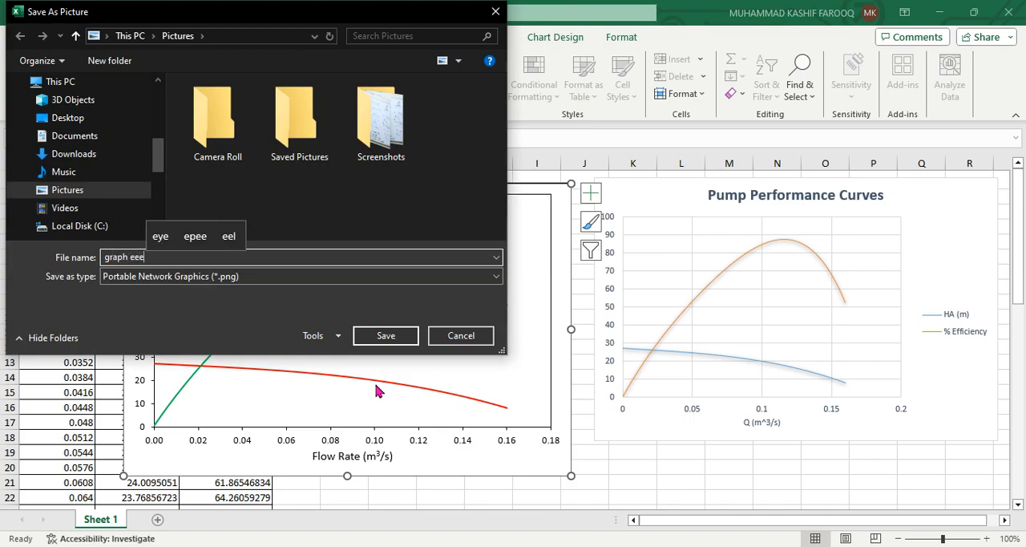
key("Return")
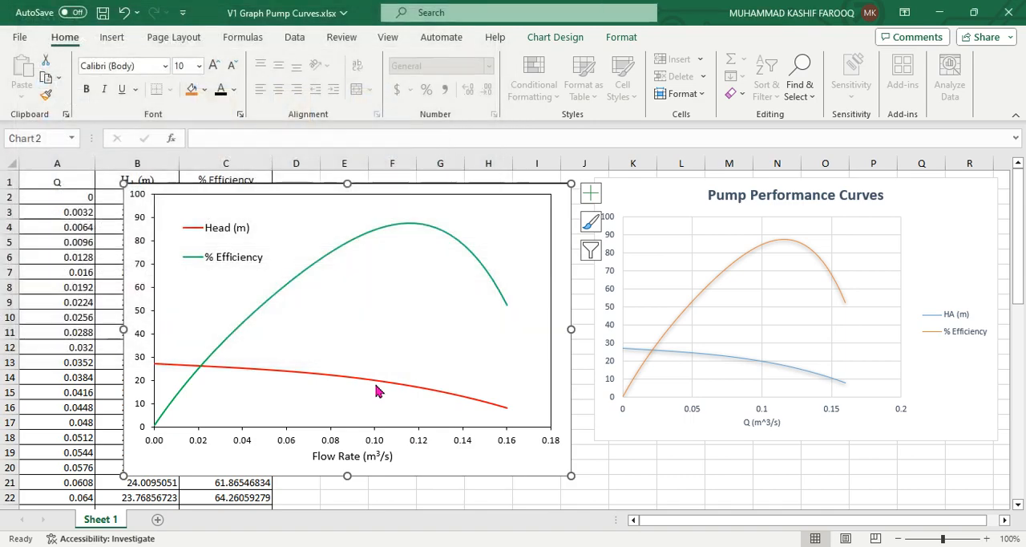
Minimize the workbook to show the desktop and select the Graph 2.png picture there
left_click(940, 16)
left_click(940, 16)
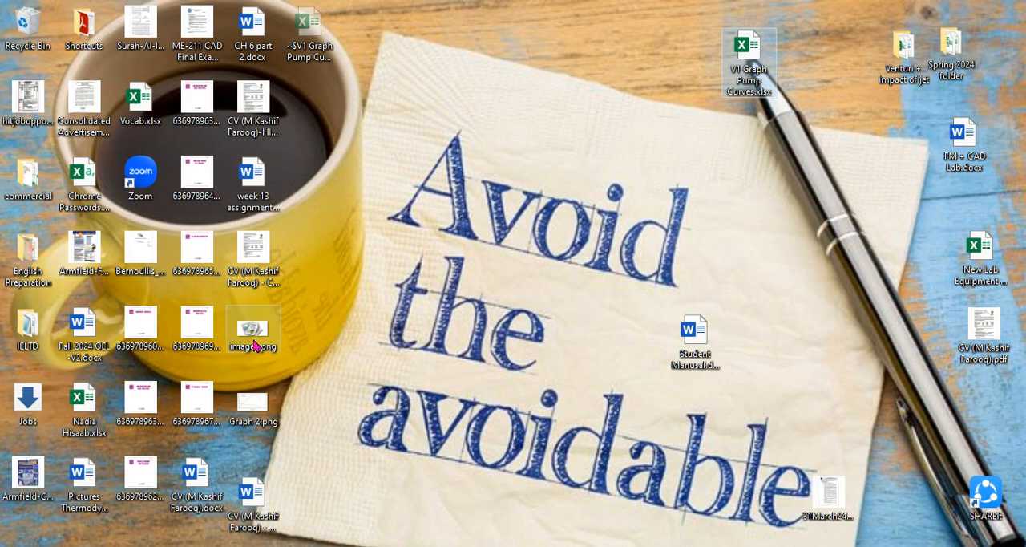
left_click(256, 345)
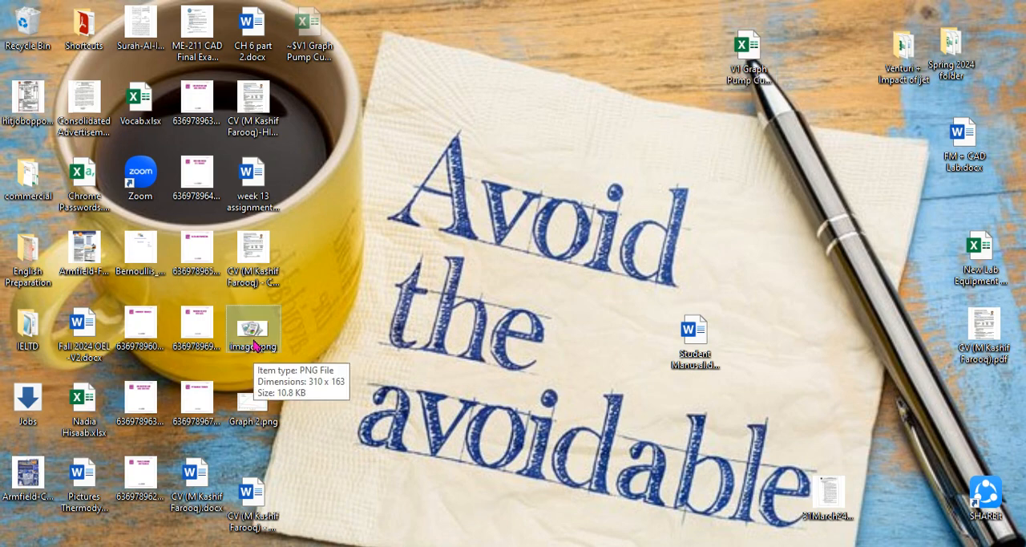
left_click(254, 405)
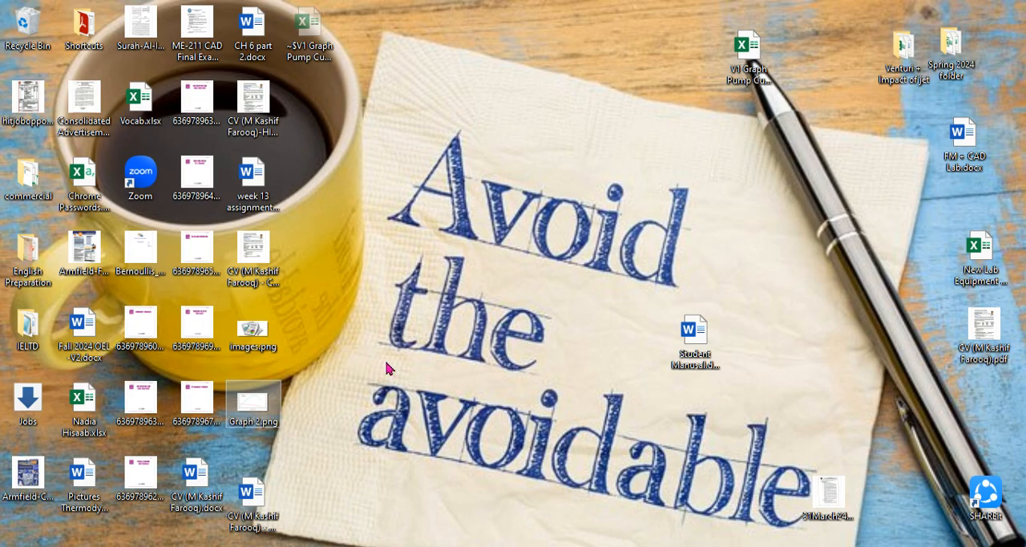
Return to the Excel workbook and save the formatted chart as a PNG picture named "graph eee" on the Desktop
key("alt+Tab")
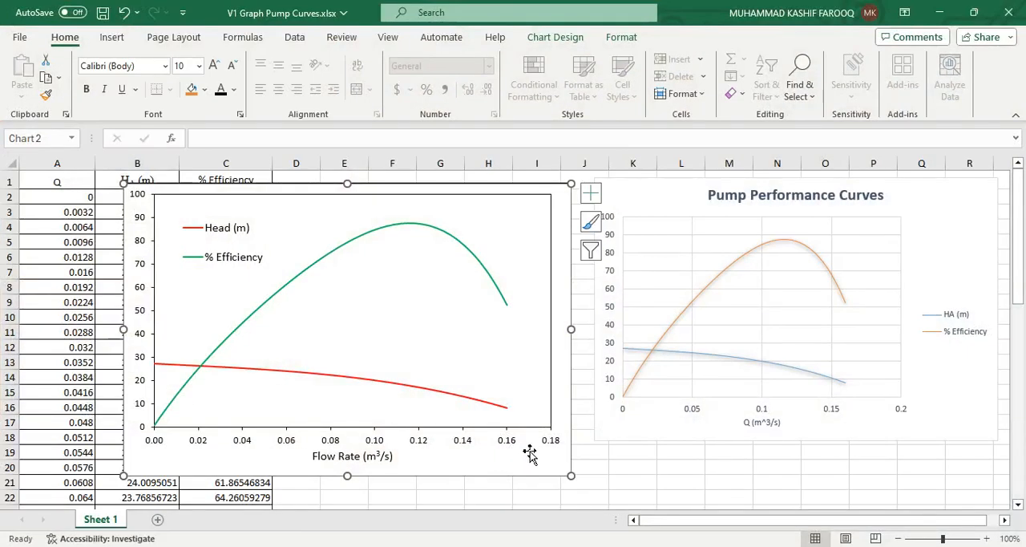
right_click(528, 470)
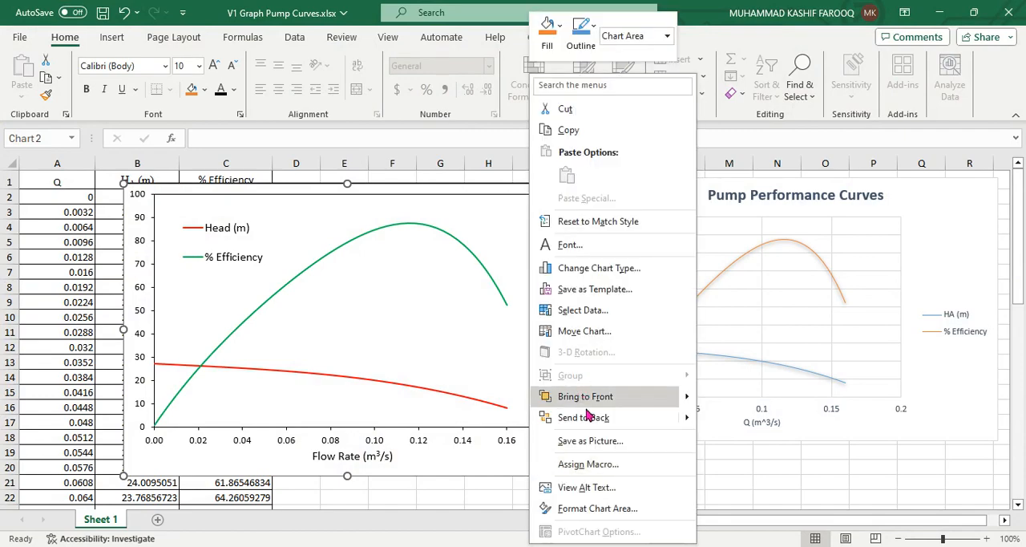
left_click(591, 442)
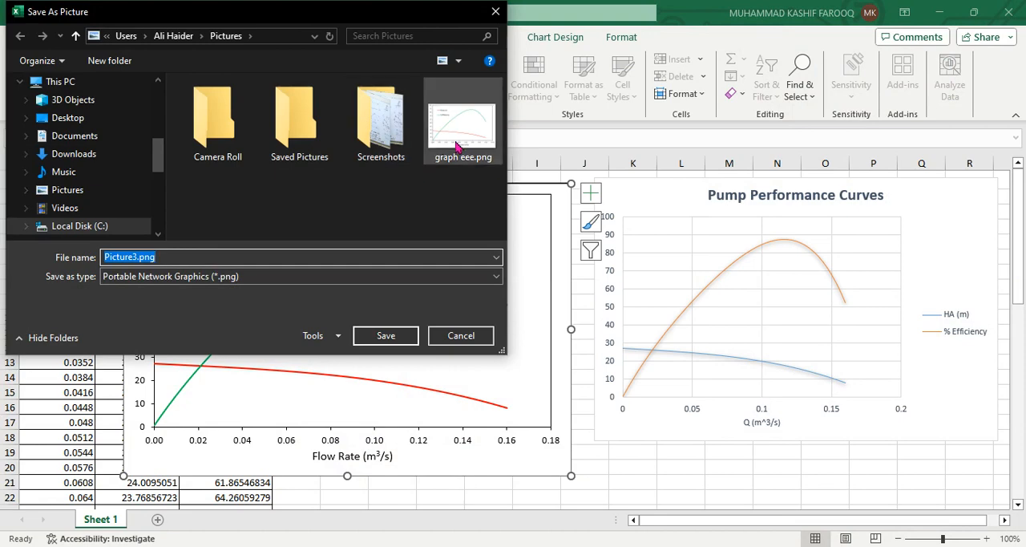
left_click(100, 121)
left_click(219, 253)
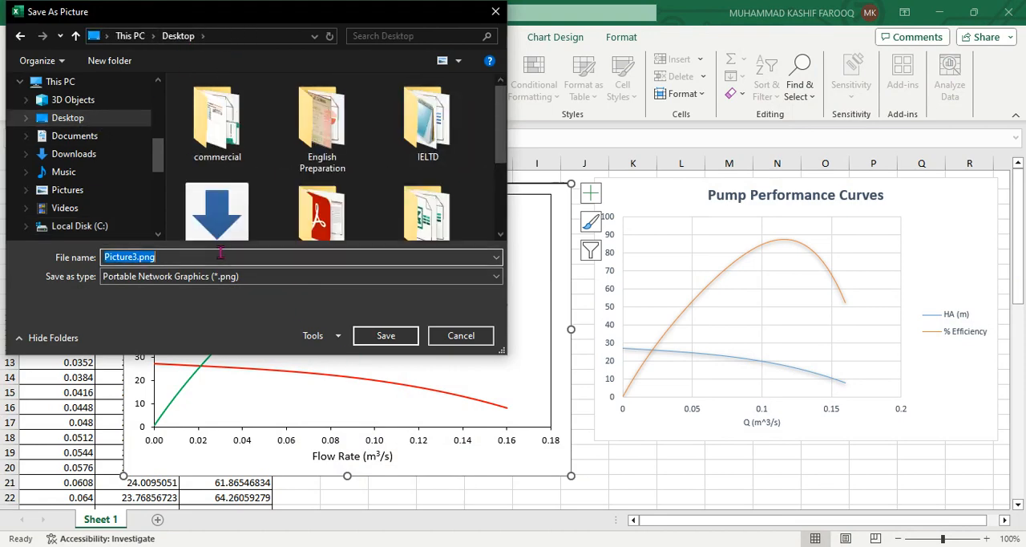
type("graph eee")
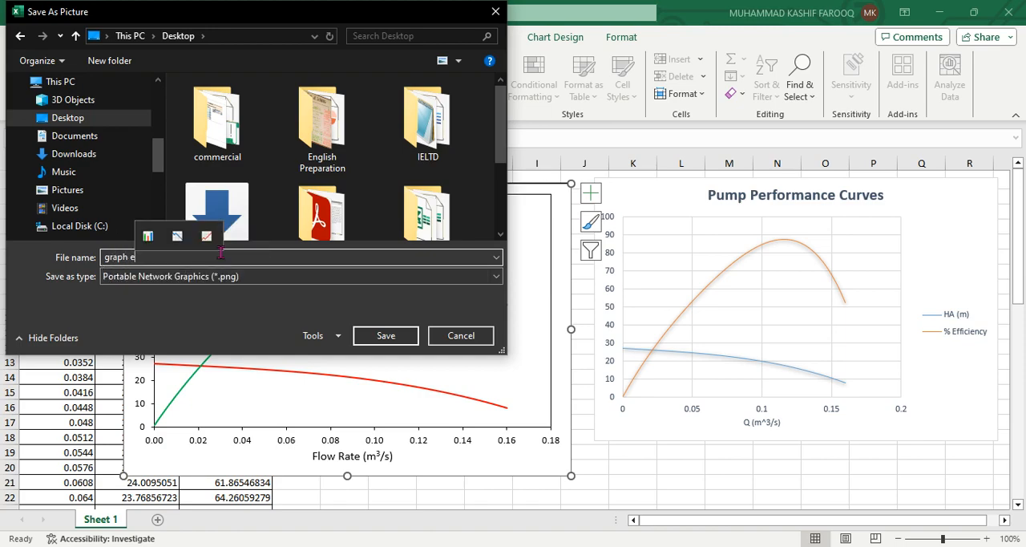
key("Return")
Minimize the workbook and open the exported graph eee.png picture from the desktop
left_click(939, 12)
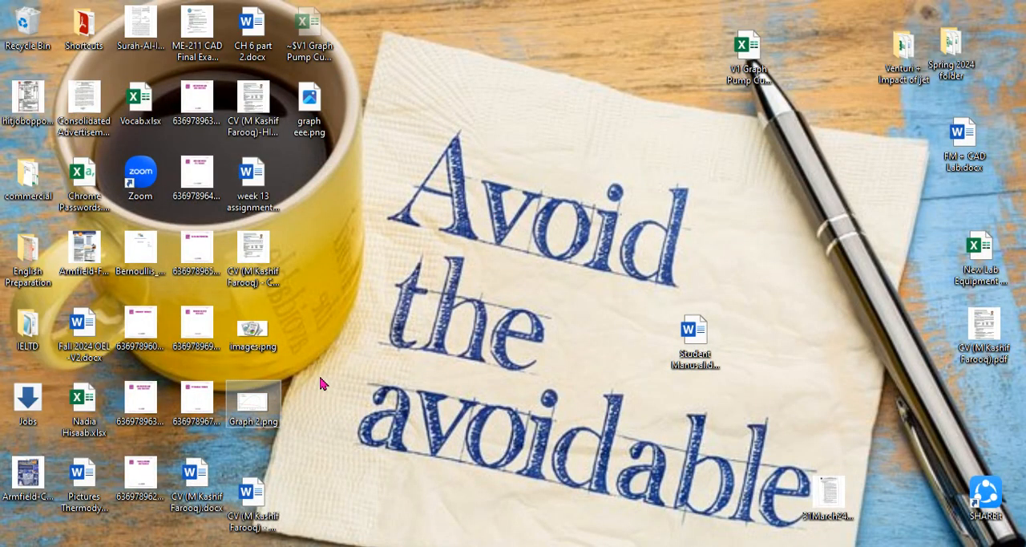
double_click(307, 113)
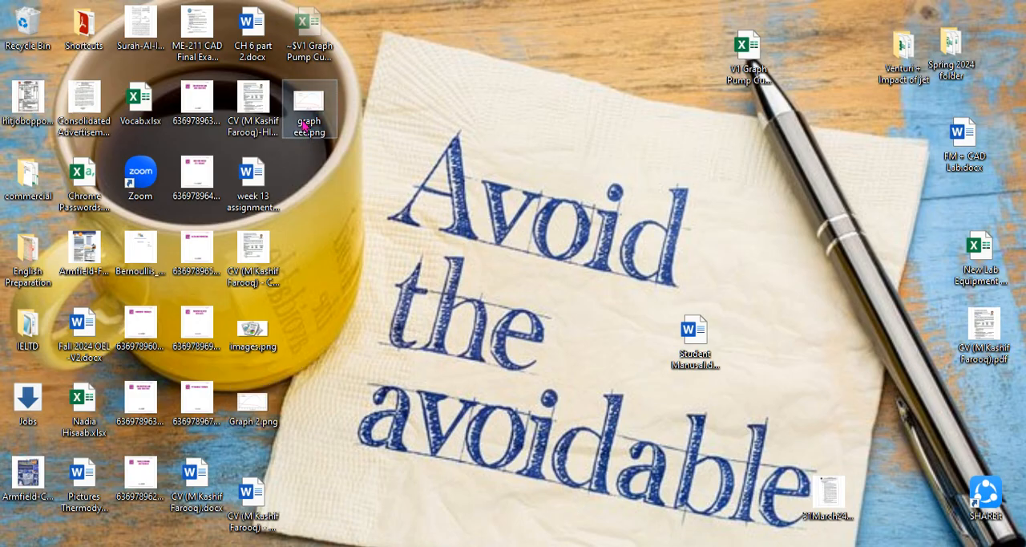